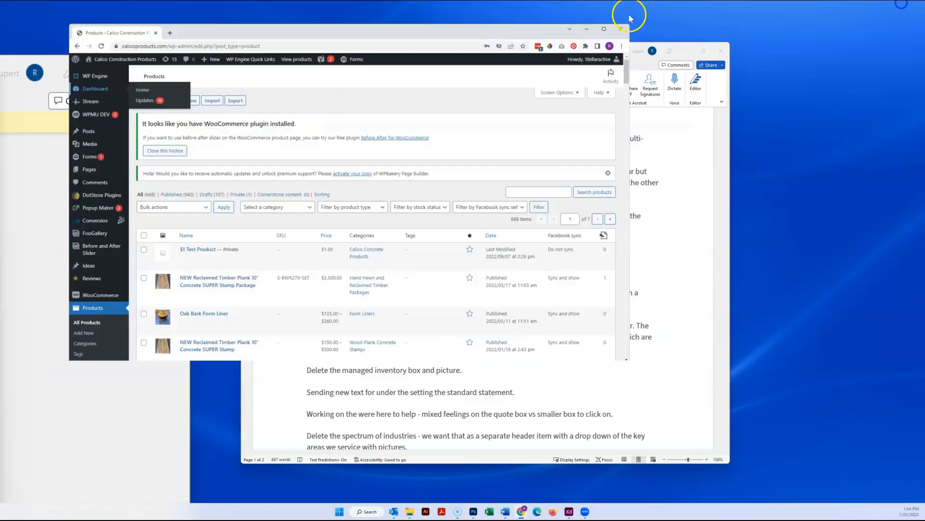
Clear away the front Word document and arrange the Products browser window beside the "To be added to Calico Website" document.
{"action": "left_click", "coordinate": [687, 50]}
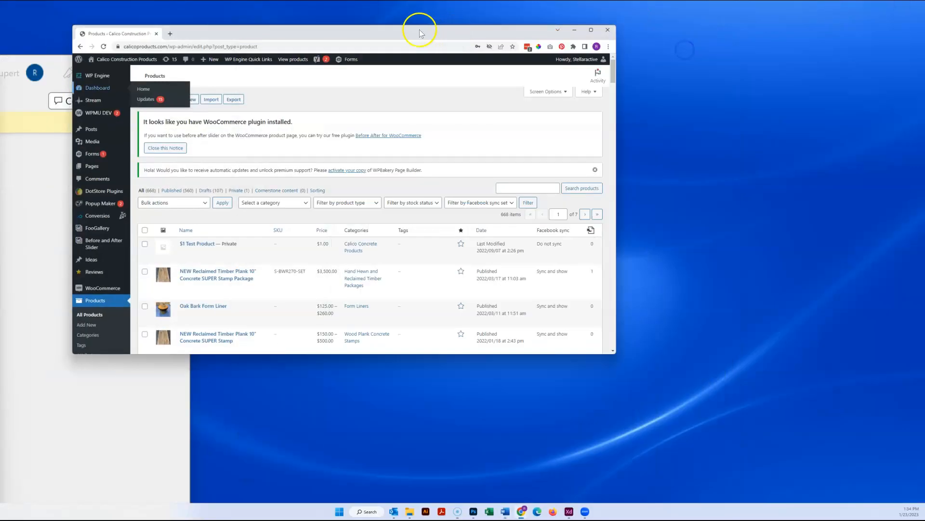
{"action": "left_click_drag", "start_coordinate": [421, 31], "coordinate": [681, 34]}
{"action": "left_click_drag", "start_coordinate": [0, 74], "coordinate": [320, 51]}
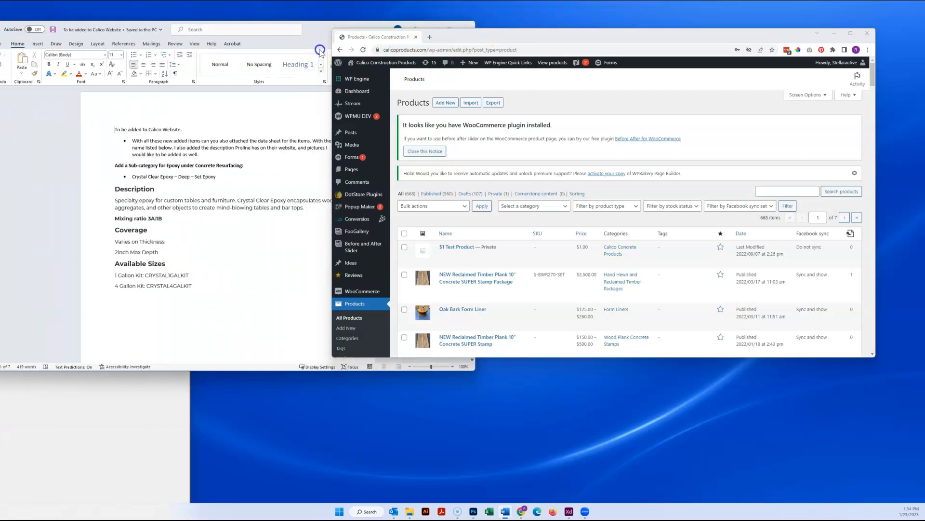
{"action": "left_click_drag", "start_coordinate": [474, 371], "coordinate": [296, 475]}
Narrow the Pricing for Epoxy document and place it between the website document and the browser window.
{"action": "left_click_drag", "start_coordinate": [0, 82], "coordinate": [215, 56]}
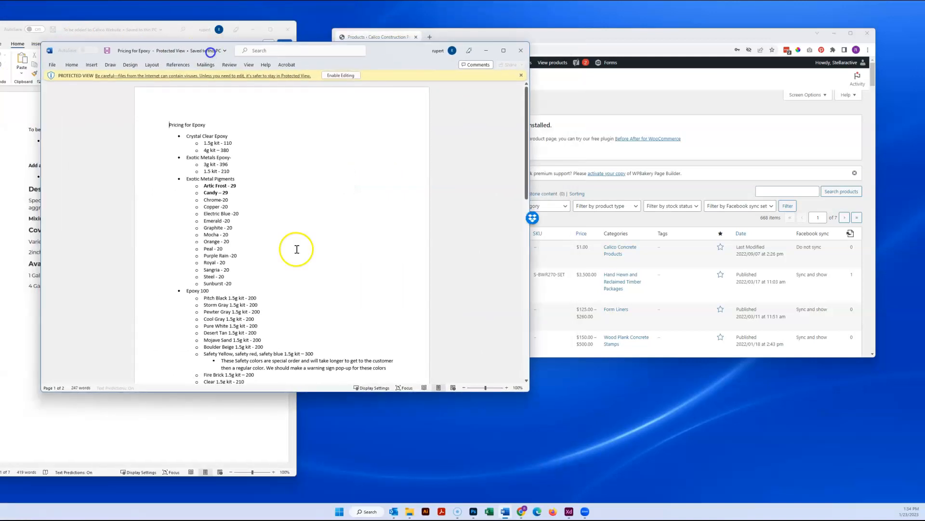
{"action": "left_click_drag", "start_coordinate": [528, 392], "coordinate": [291, 466]}
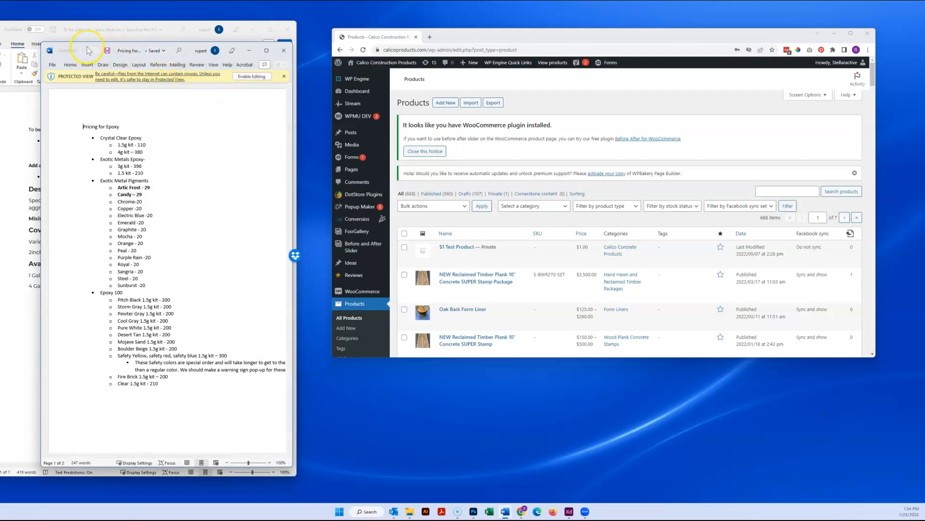
{"action": "left_click", "coordinate": [121, 49]}
{"action": "left_click", "coordinate": [107, 46]}
{"action": "left_click", "coordinate": [139, 119]}
{"action": "left_click_drag", "start_coordinate": [187, 47], "coordinate": [275, 62]}
{"action": "left_click_drag", "start_coordinate": [379, 158], "coordinate": [288, 159]}
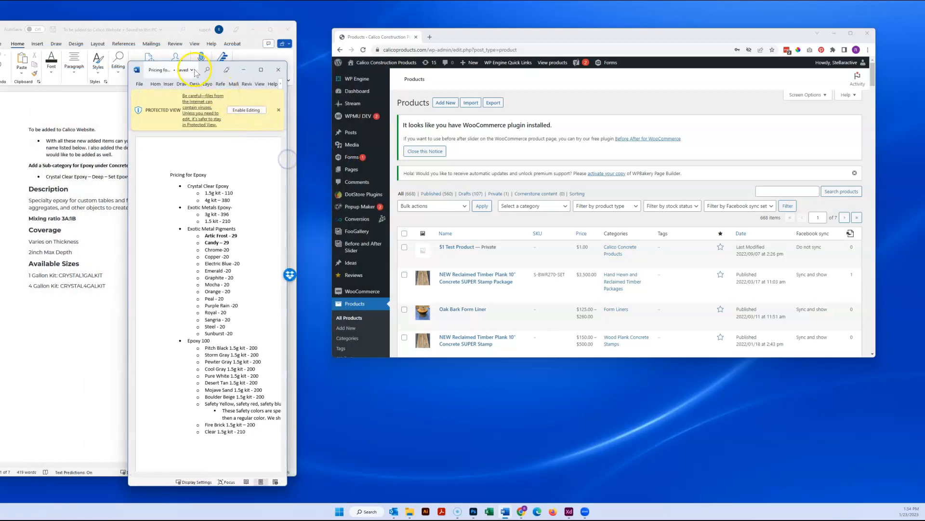
{"action": "left_click_drag", "start_coordinate": [188, 66], "coordinate": [235, 57]}
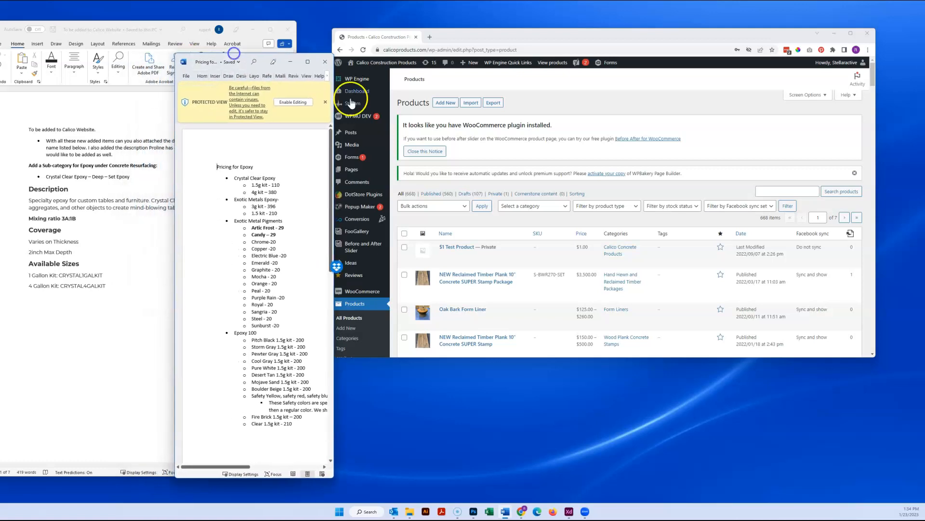
{"action": "left_click_drag", "start_coordinate": [674, 37], "coordinate": [710, 32]}
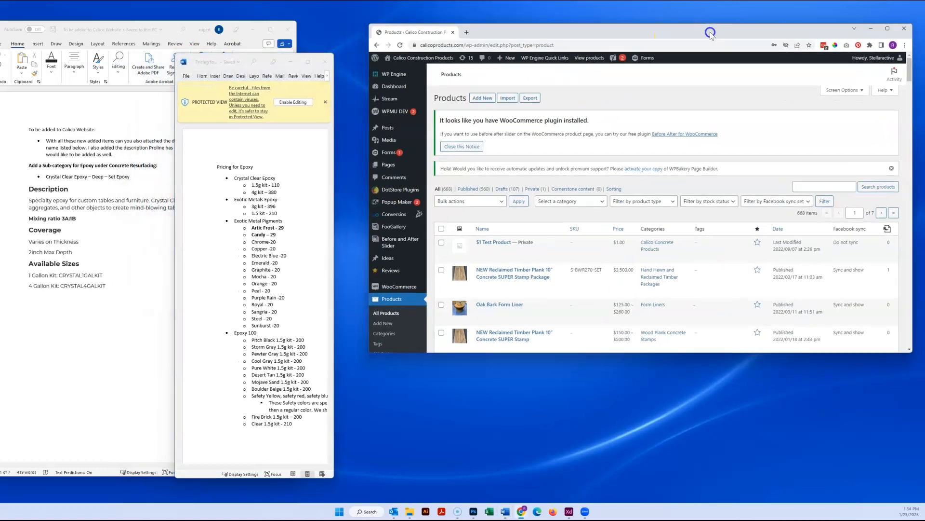
Open a blank form for adding a new product from the Products list.
{"action": "scroll", "coordinate": [533, 248], "scroll_direction": "down", "scroll_amount": 3}
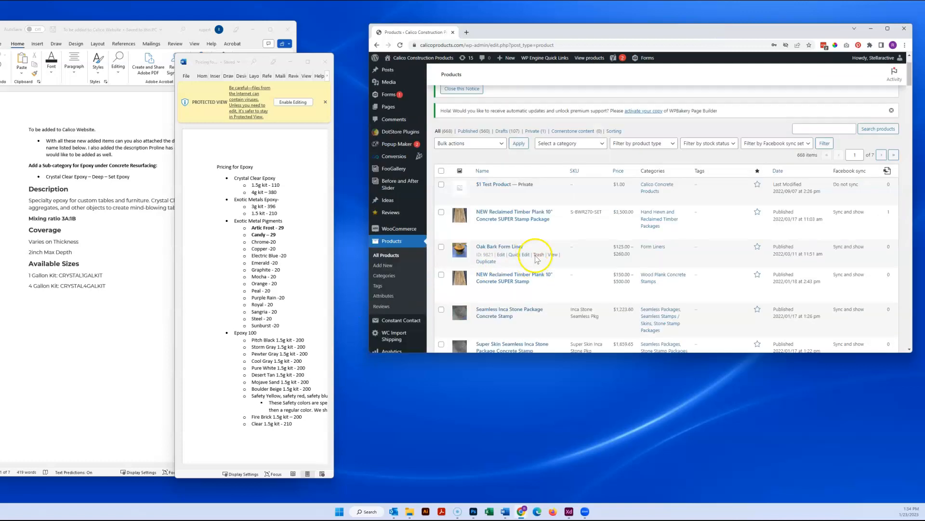
{"action": "scroll", "coordinate": [588, 250], "scroll_direction": "down", "scroll_amount": 2}
{"action": "scroll", "coordinate": [591, 263], "scroll_direction": "up", "scroll_amount": 5}
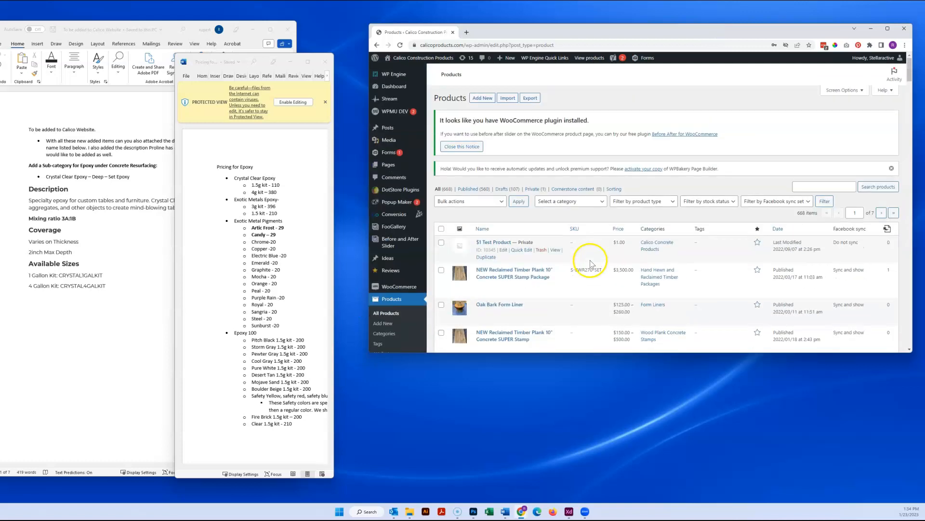
{"action": "left_click", "coordinate": [483, 101]}
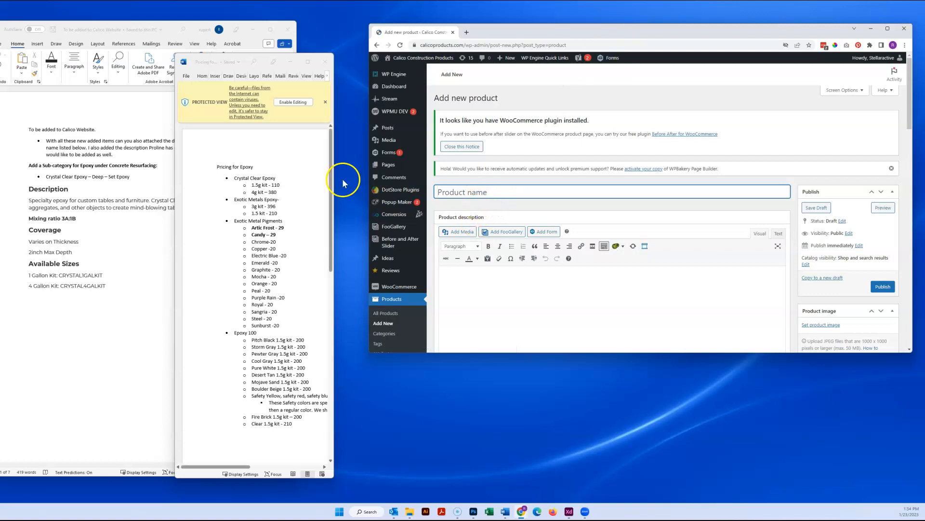
Copy the first heading of the pricing document into the product name as "Crystal Clear Epoxy", without the bullet.
{"action": "left_click_drag", "start_coordinate": [277, 178], "coordinate": [234, 178]}
{"action": "left_click", "coordinate": [481, 192]}
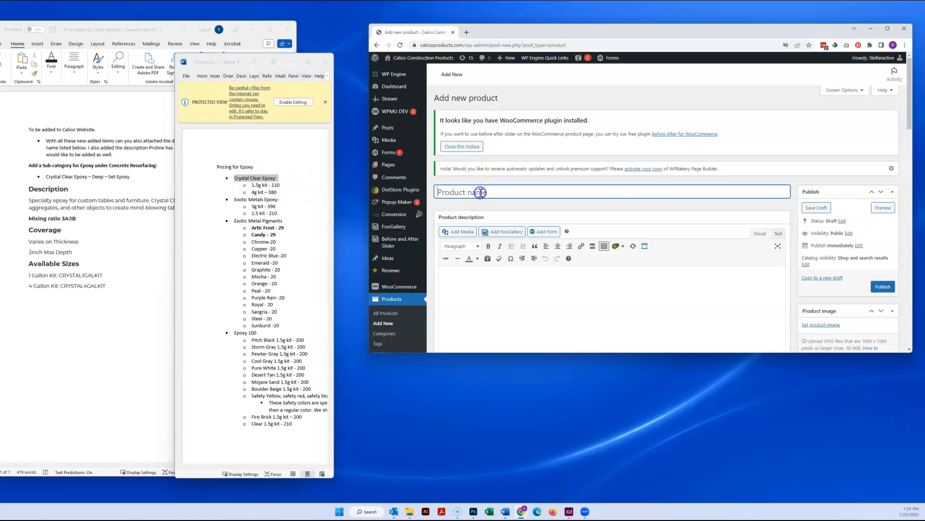
{"action": "type", "text": "•\tCrystal Clear Epoxy"}
{"action": "left_click_drag", "start_coordinate": [454, 194], "coordinate": [412, 192]}
{"action": "key", "text": "Delete"}
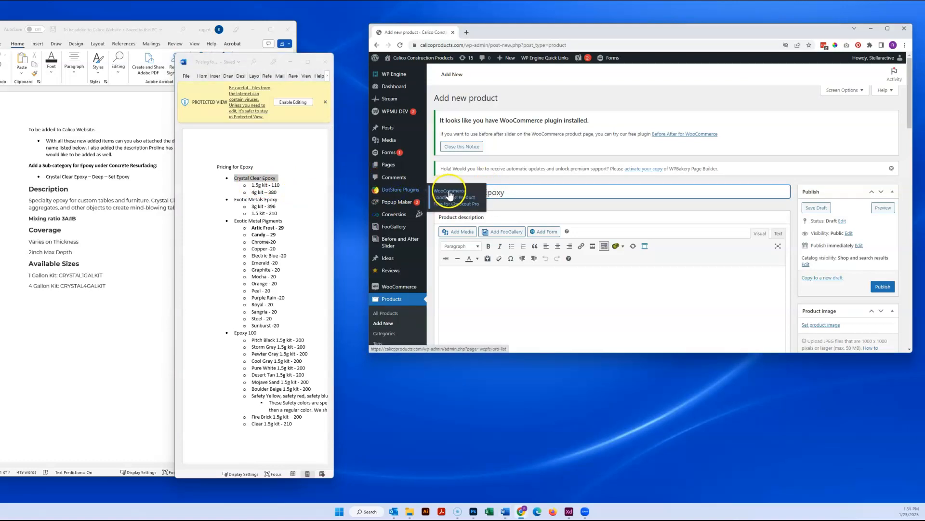
Make the browser window taller and copy the two-line paragraph under Description in the website document.
{"action": "left_click_drag", "start_coordinate": [574, 354], "coordinate": [568, 490]}
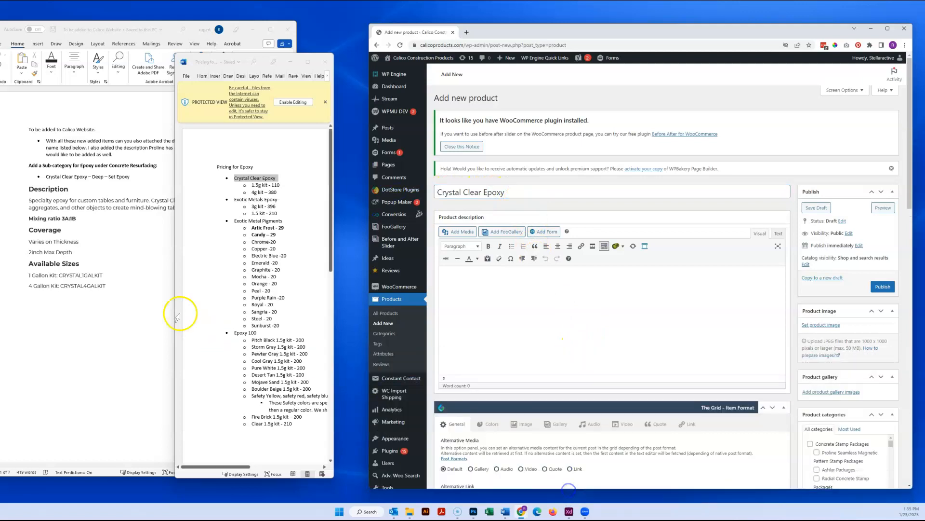
{"action": "left_click", "coordinate": [152, 265]}
{"action": "left_click_drag", "start_coordinate": [217, 207], "coordinate": [24, 200]}
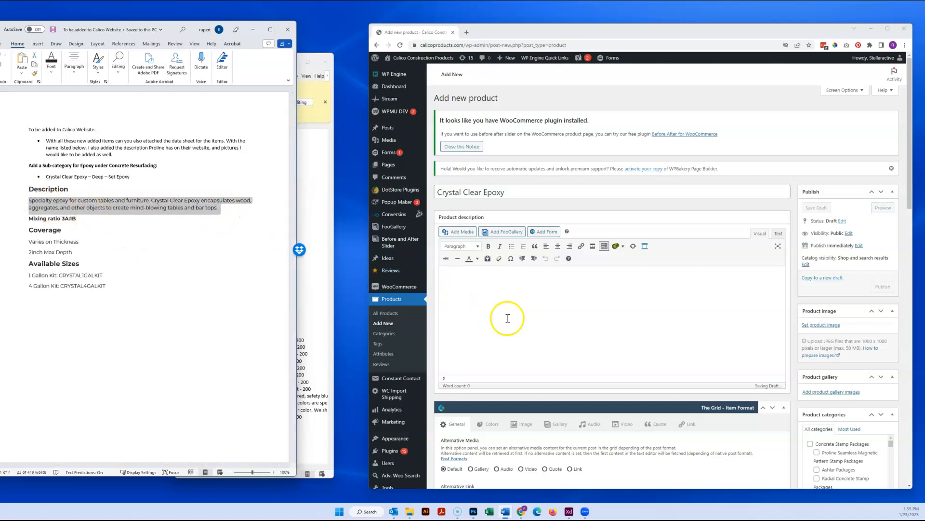
Collapse The Grid - Item Format section and look over the Product data and Product short description sections.
{"action": "scroll", "coordinate": [513, 320], "scroll_direction": "down", "scroll_amount": 2}
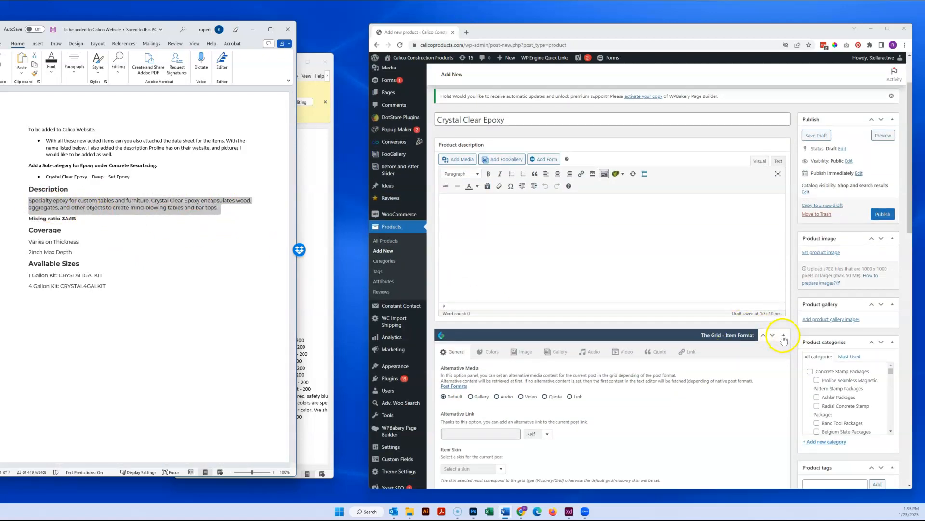
{"action": "left_click", "coordinate": [783, 337]}
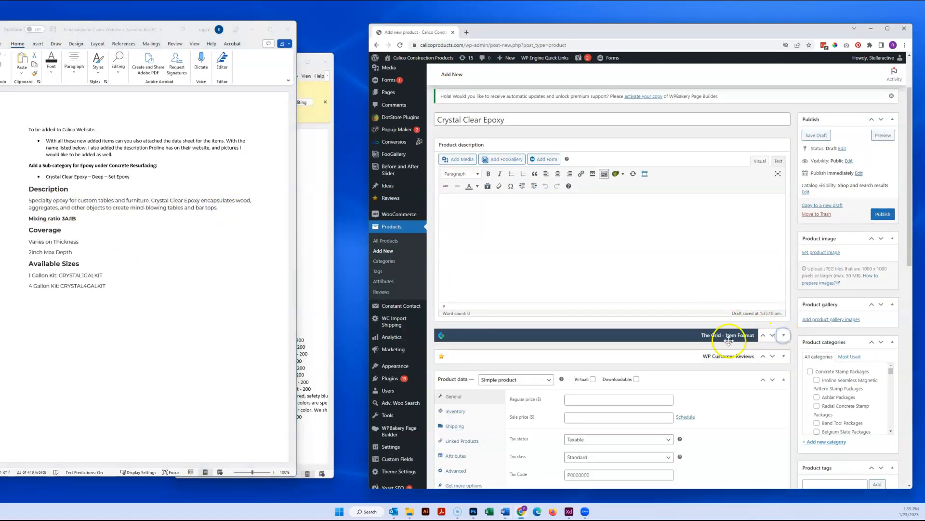
{"action": "left_click", "coordinate": [784, 336]}
{"action": "left_click", "coordinate": [784, 336]}
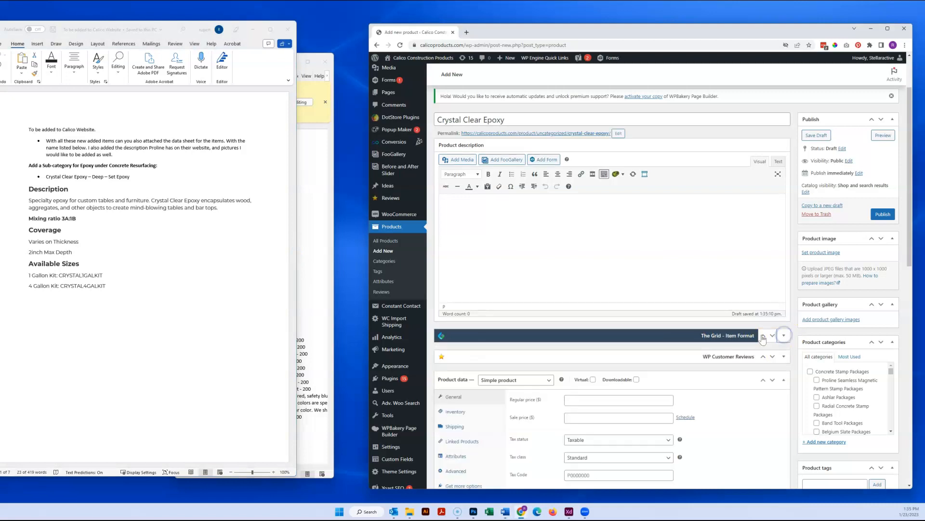
{"action": "scroll", "coordinate": [785, 331], "scroll_direction": "down", "scroll_amount": 2}
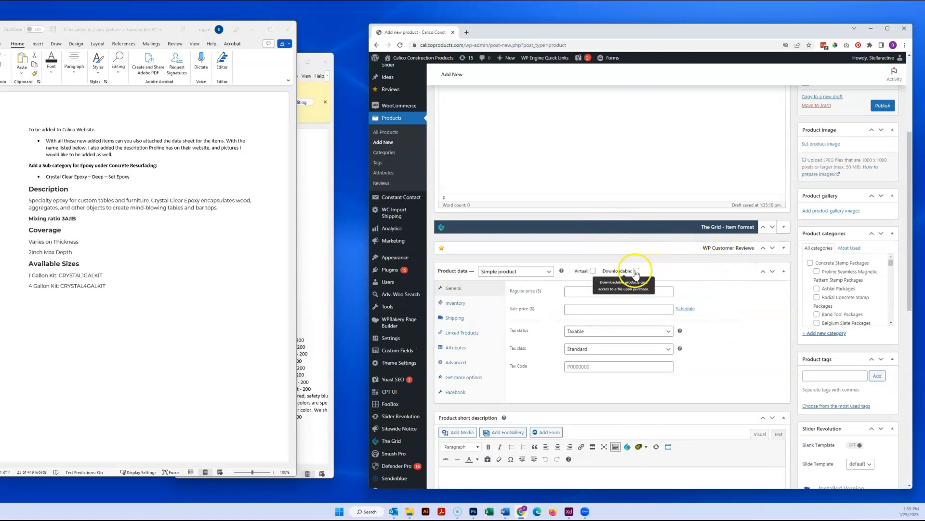
{"action": "scroll", "coordinate": [635, 271], "scroll_direction": "down", "scroll_amount": 2}
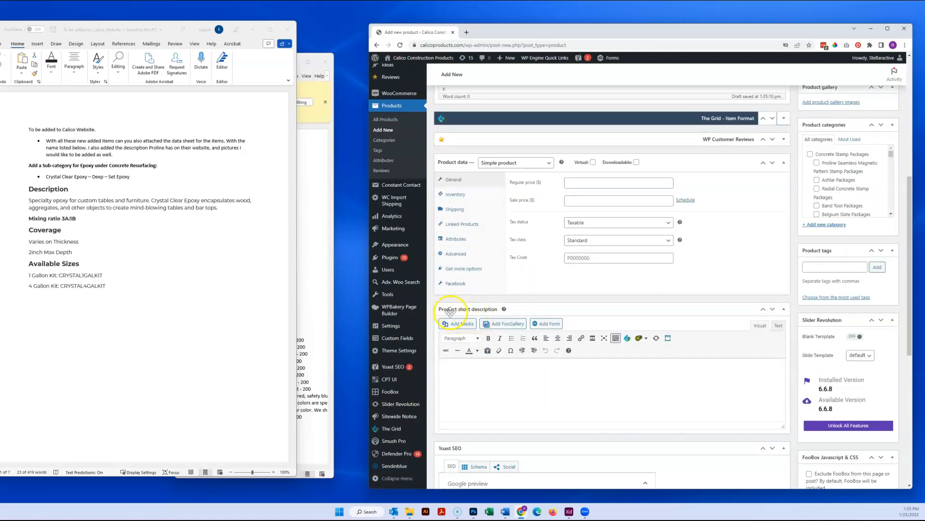
{"action": "scroll", "coordinate": [576, 256], "scroll_direction": "up", "scroll_amount": 5}
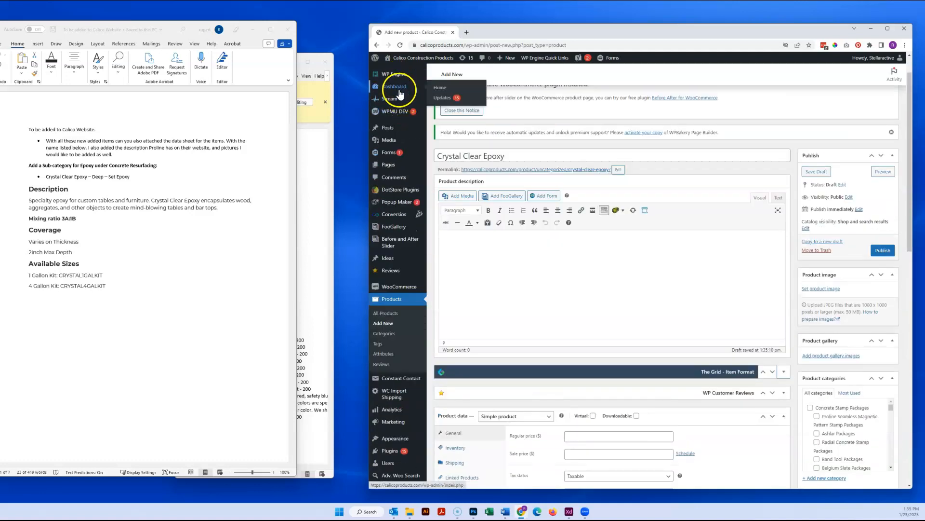
Open the storefront in a new tab and examine the short description on the Denali Texture Flat Edge Liner product page.
{"action": "right_click", "coordinate": [406, 58]}
{"action": "left_click", "coordinate": [431, 67]}
{"action": "left_click", "coordinate": [490, 32]}
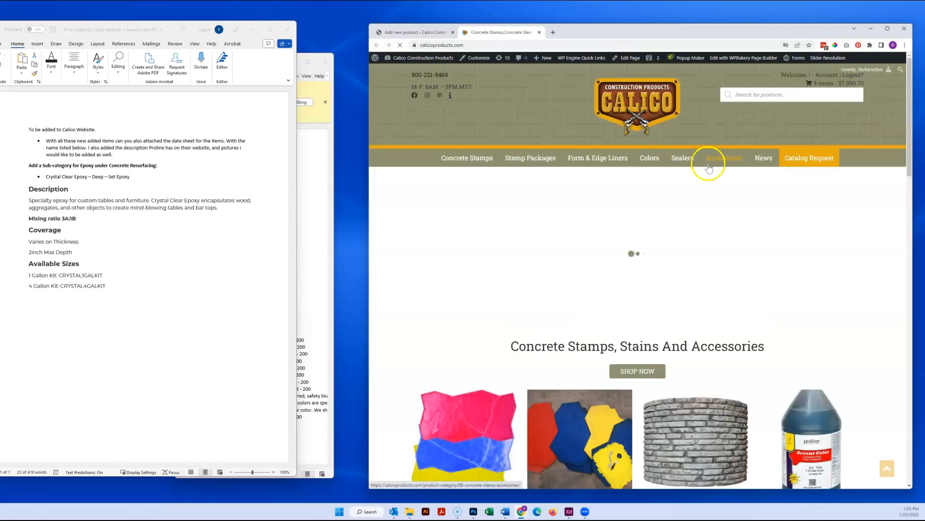
{"action": "scroll", "coordinate": [669, 281], "scroll_direction": "down", "scroll_amount": 4}
{"action": "scroll", "coordinate": [669, 281], "scroll_direction": "down", "scroll_amount": 1}
{"action": "left_click", "coordinate": [728, 210]}
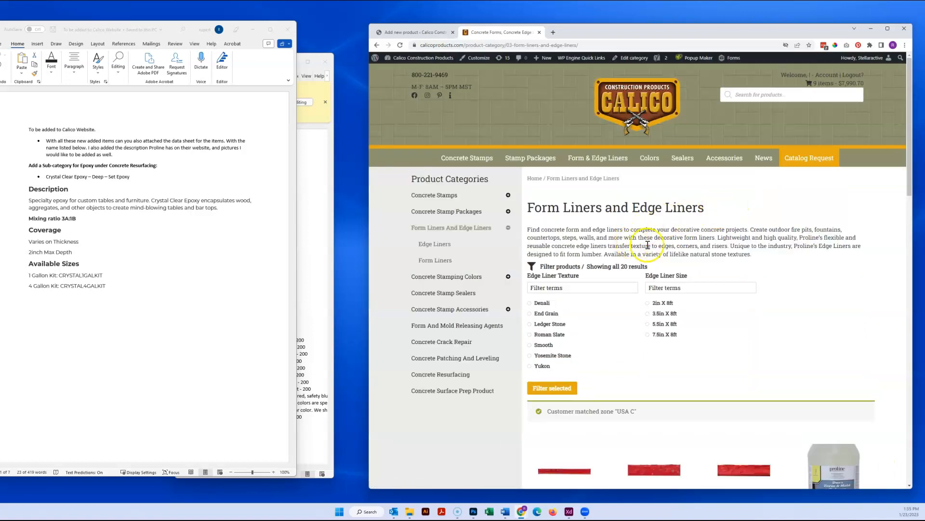
{"action": "scroll", "coordinate": [648, 245], "scroll_direction": "down", "scroll_amount": 4}
{"action": "left_click", "coordinate": [651, 286]}
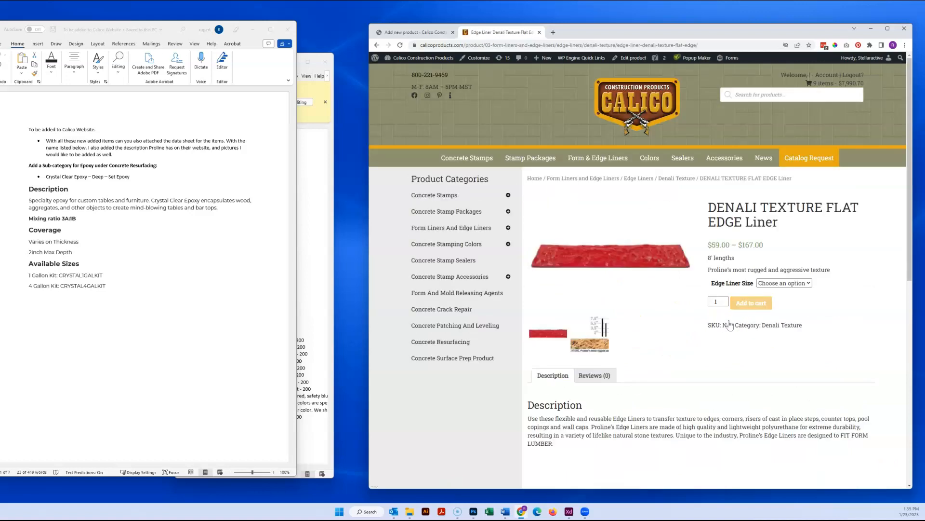
{"action": "left_click_drag", "start_coordinate": [830, 269], "coordinate": [710, 255]}
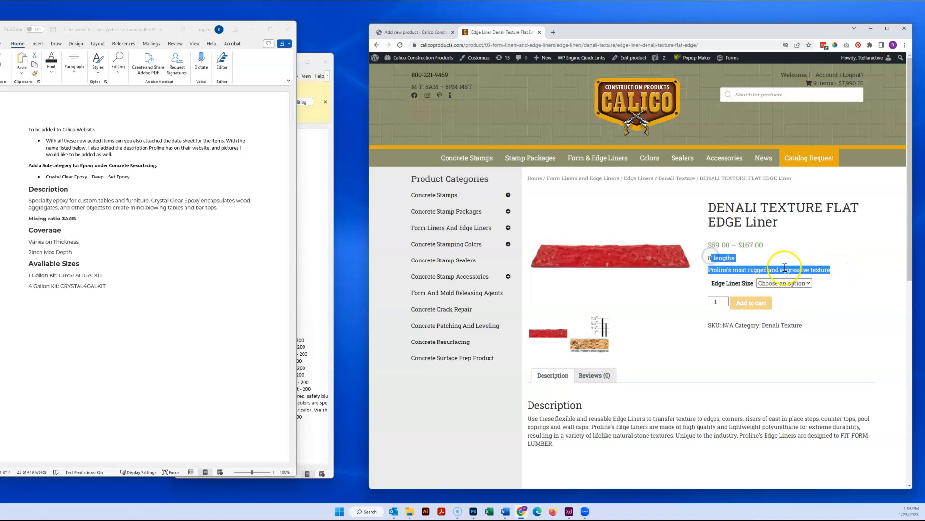
Compare the description fields of the new product form with the full description on the Denali edge liner page.
{"action": "left_click", "coordinate": [435, 32]}
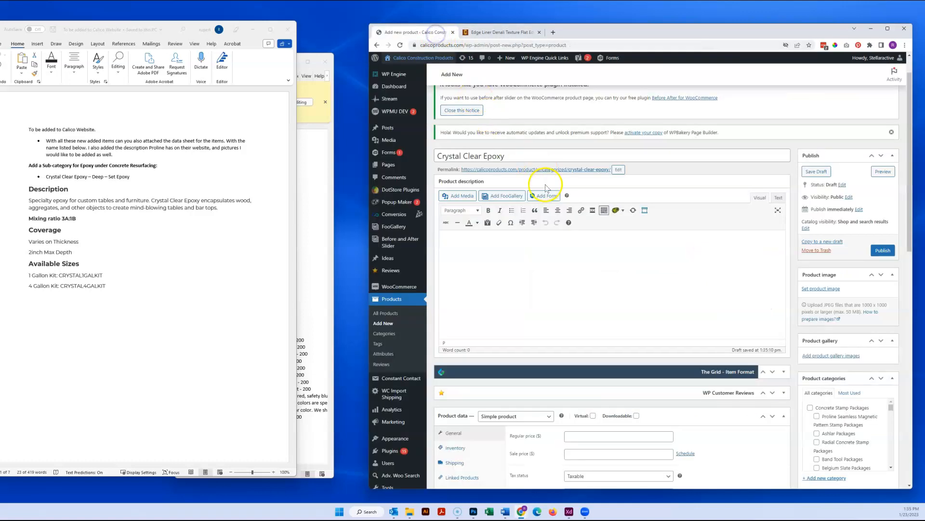
{"action": "scroll", "coordinate": [541, 188], "scroll_direction": "down", "scroll_amount": 3}
{"action": "scroll", "coordinate": [543, 189], "scroll_direction": "up", "scroll_amount": 3}
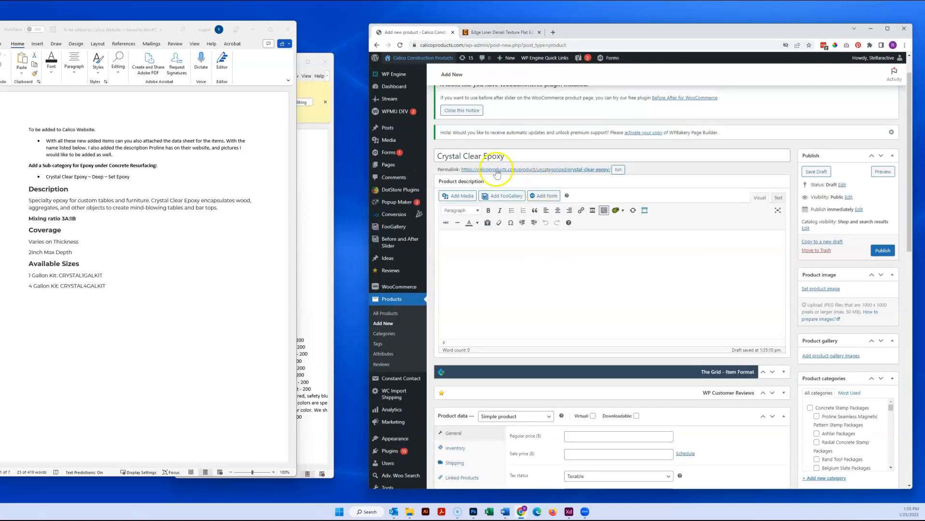
{"action": "left_click", "coordinate": [489, 32]}
{"action": "scroll", "coordinate": [597, 217], "scroll_direction": "down", "scroll_amount": 3}
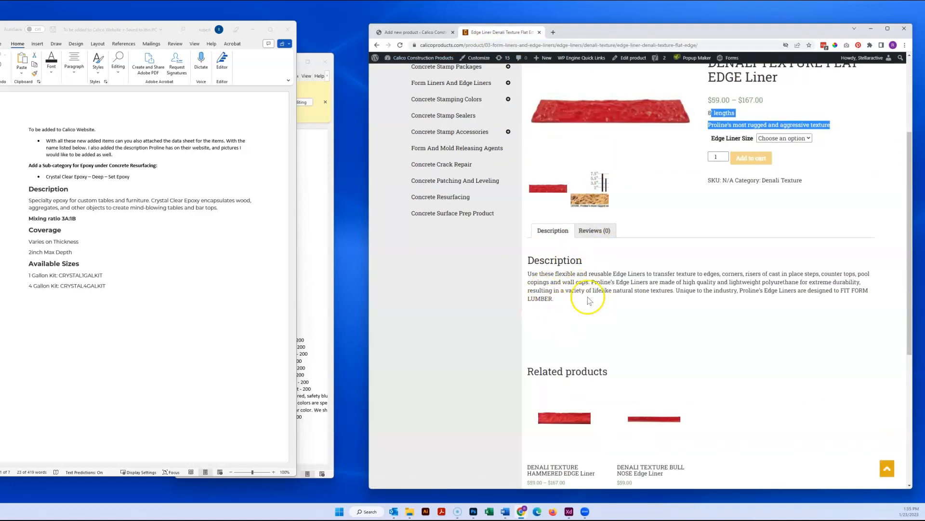
Move the Product short description section of the new product form above the Product description section.
{"action": "left_click", "coordinate": [425, 32]}
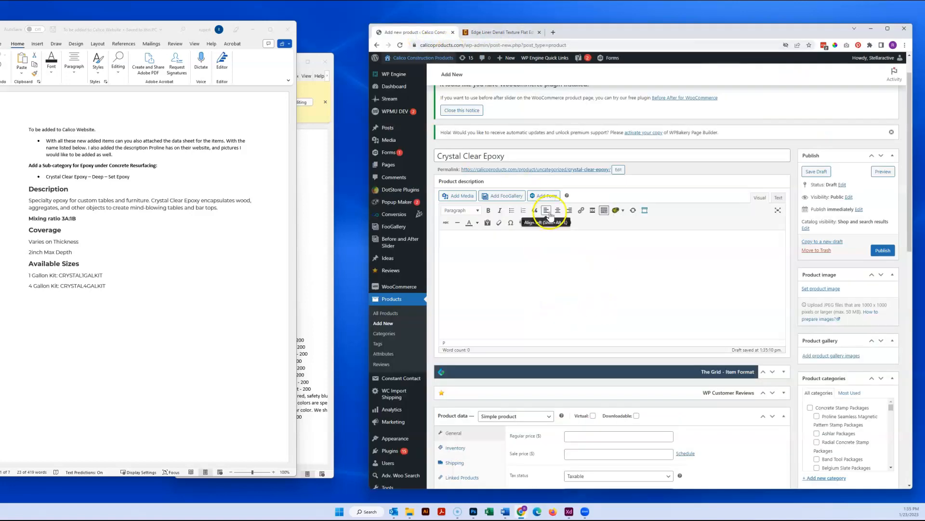
{"action": "scroll", "coordinate": [550, 215], "scroll_direction": "down", "scroll_amount": 4}
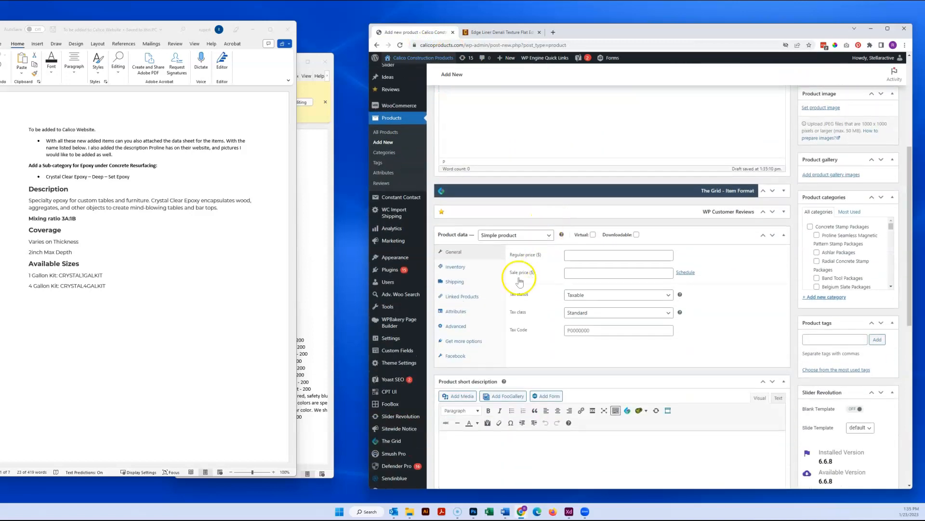
{"action": "left_click_drag", "start_coordinate": [541, 383], "coordinate": [551, 121]}
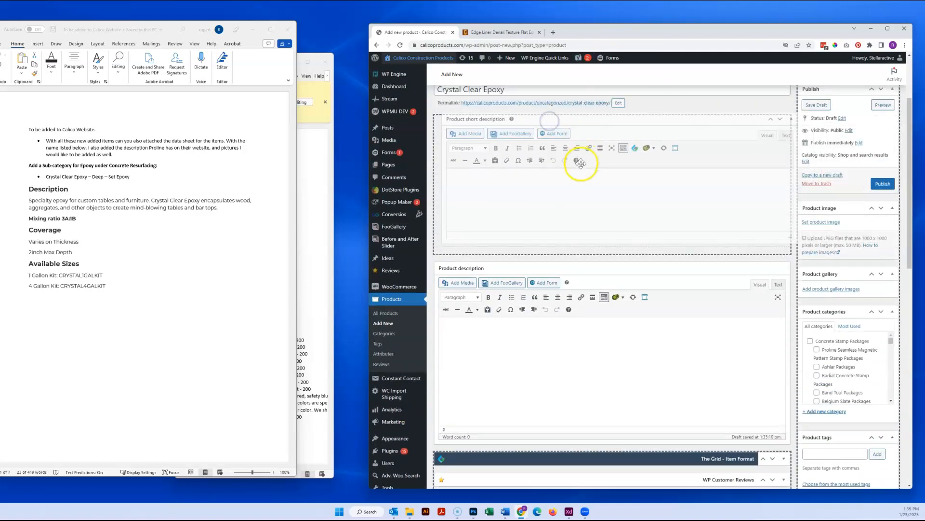
{"action": "left_click_drag", "start_coordinate": [581, 164], "coordinate": [571, 178]}
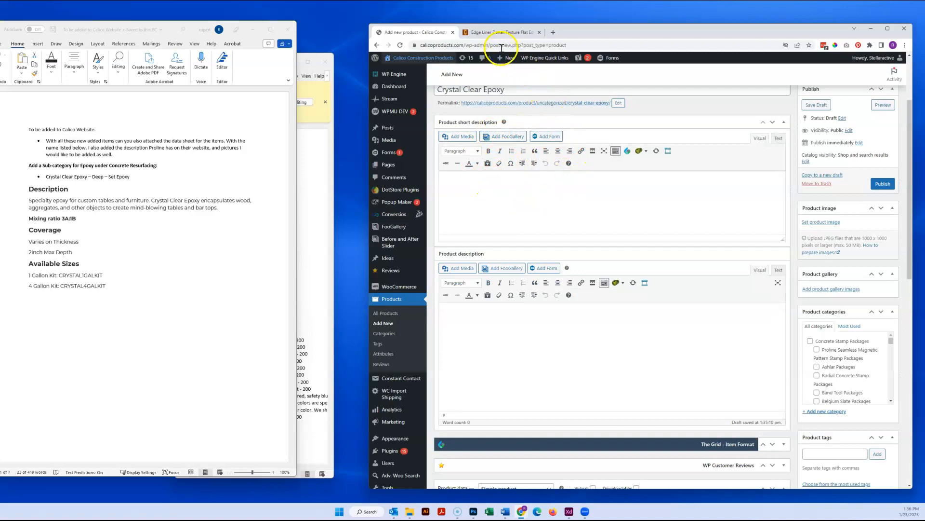
Check the Denali product page again and fill the new product's short description with the copied "Specialty epoxy for custom tables and furniture" paragraph.
{"action": "left_click", "coordinate": [502, 33]}
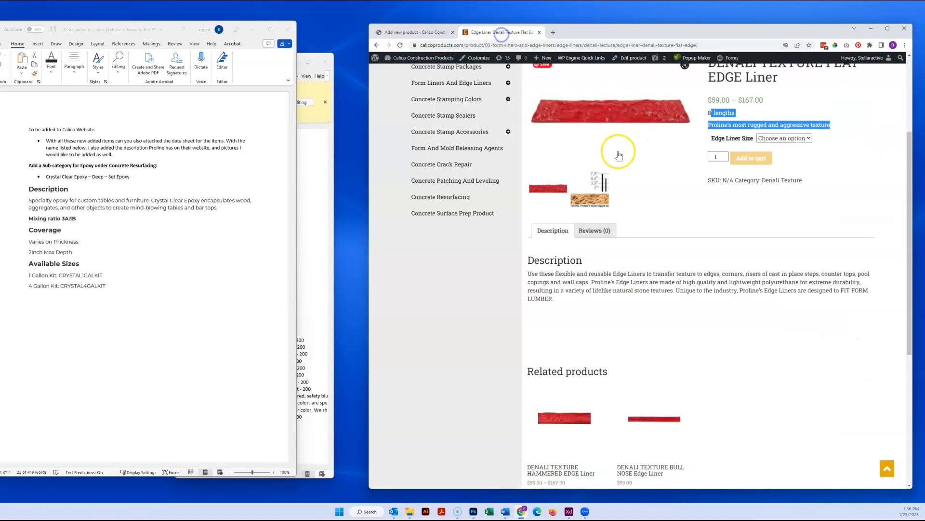
{"action": "left_click", "coordinate": [418, 33]}
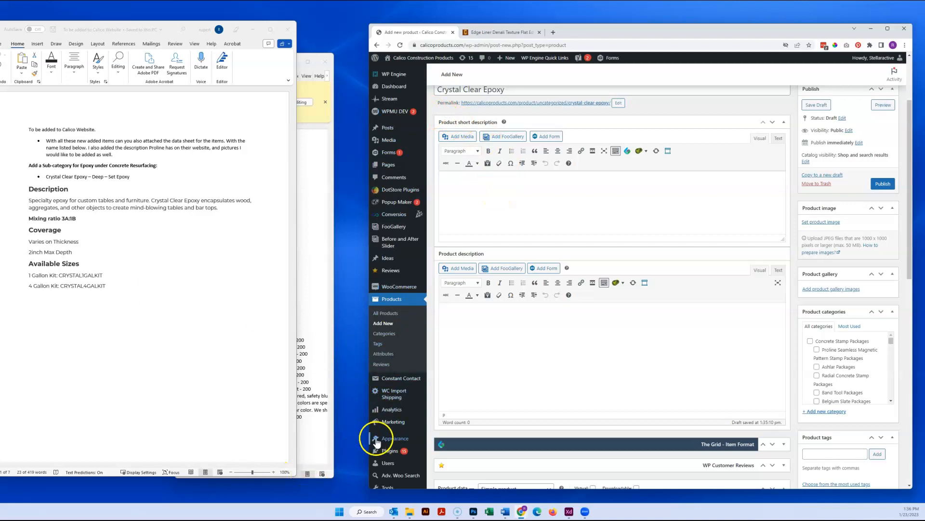
{"action": "left_click", "coordinate": [551, 286]}
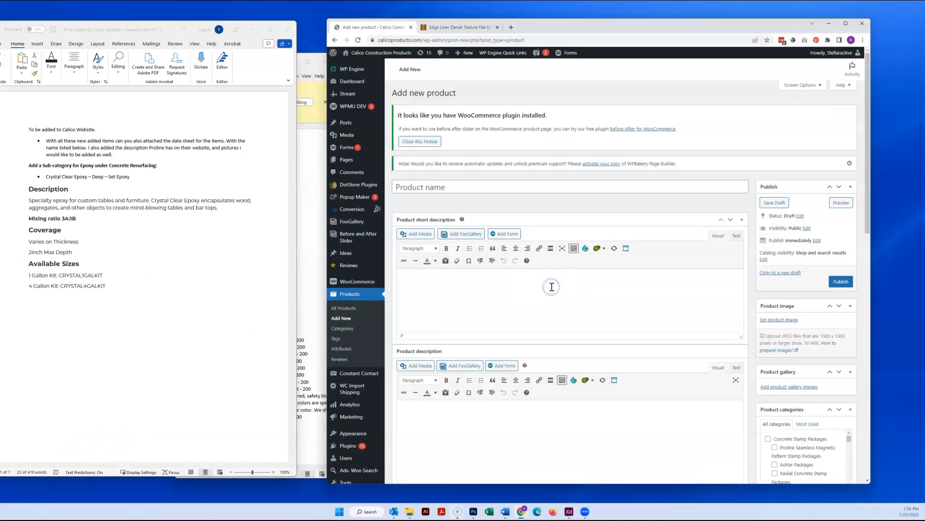
{"action": "type", "text": "Specialty epoxy for custom tables and furniture. Crystal Clear Epoxy encapsulates wood, aggregates, and other objects to create mind-blowing tables and bar tops."}
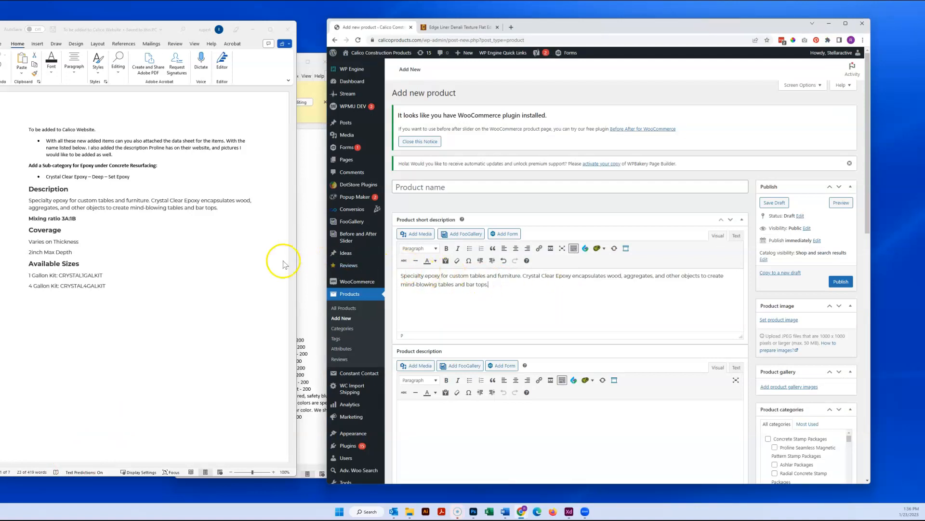
Name the product "Crystal Clear Epoxy – Deep – Set Epoxy" using the line copied from the Word document, without its bullet.
{"action": "left_click", "coordinate": [115, 272]}
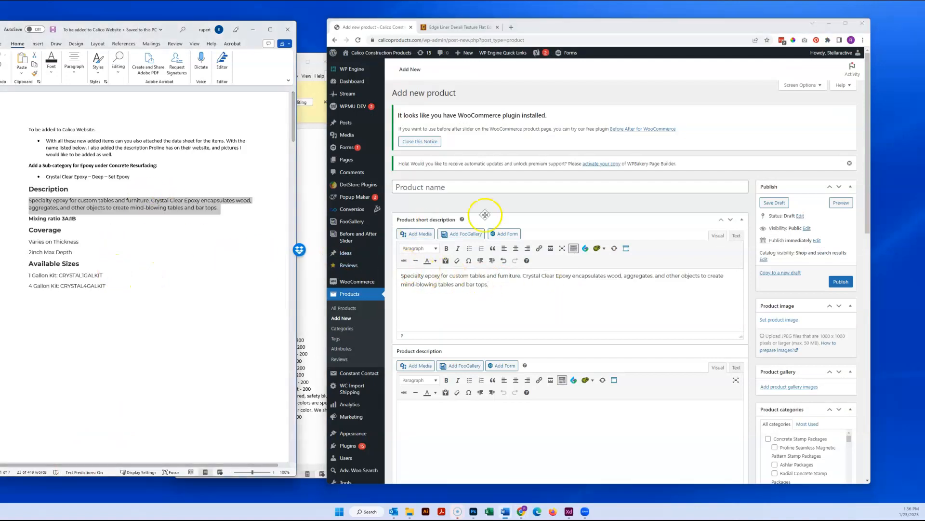
{"action": "left_click", "coordinate": [43, 188]}
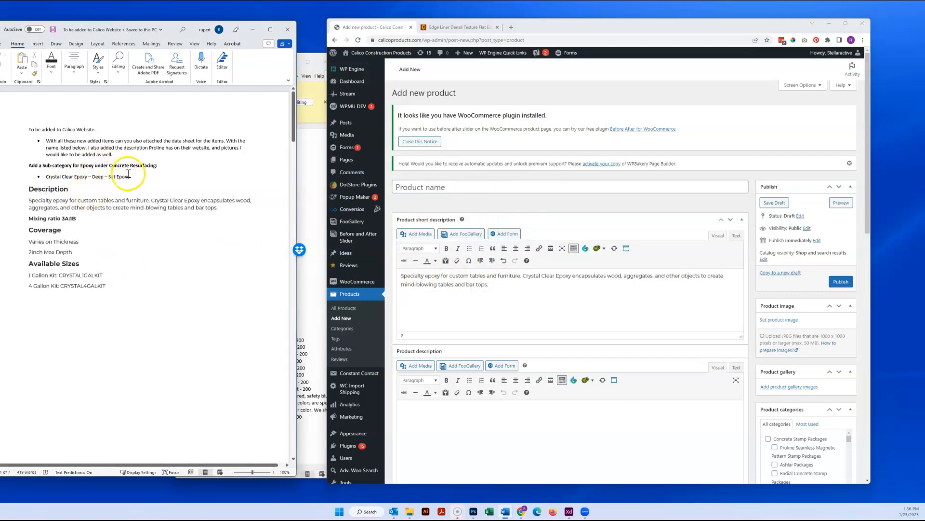
{"action": "left_click_drag", "start_coordinate": [133, 177], "coordinate": [45, 177]}
{"action": "left_click", "coordinate": [400, 212]}
{"action": "left_click", "coordinate": [436, 191]}
{"action": "type", "text": "•\tCrystal Clear Epoxy – Deep – Set Epoxy"}
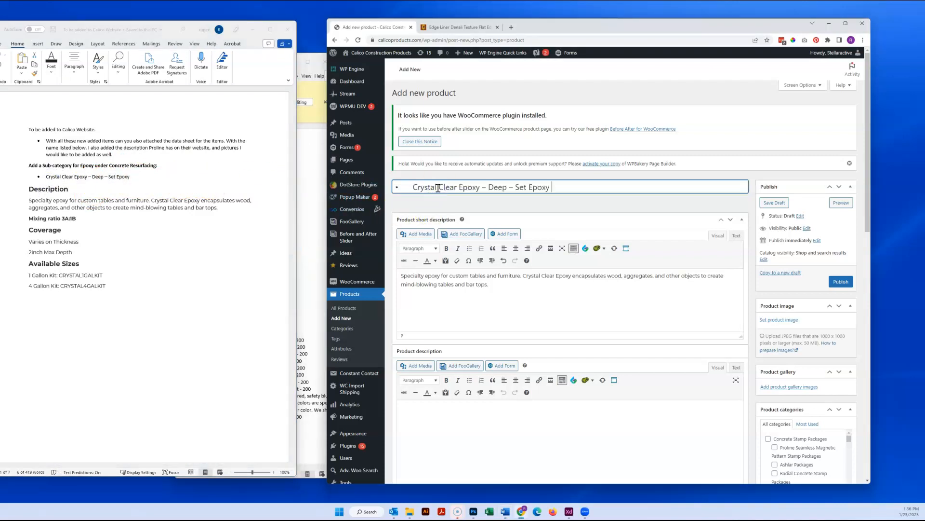
{"action": "left_click_drag", "start_coordinate": [413, 187], "coordinate": [386, 188]}
{"action": "key", "text": "BackSpace"}
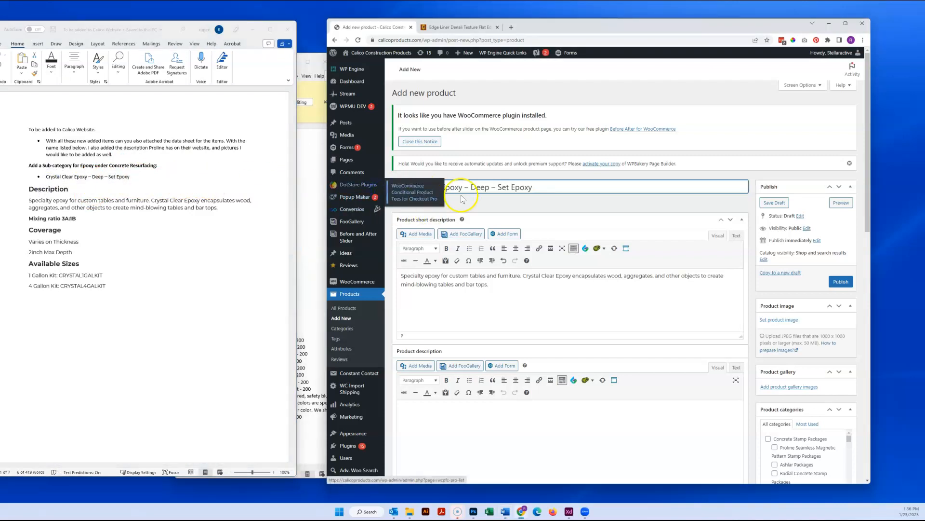
Look through the product category list and move the Product categories section above the Product image section.
{"action": "scroll", "coordinate": [579, 214], "scroll_direction": "down", "scroll_amount": 2}
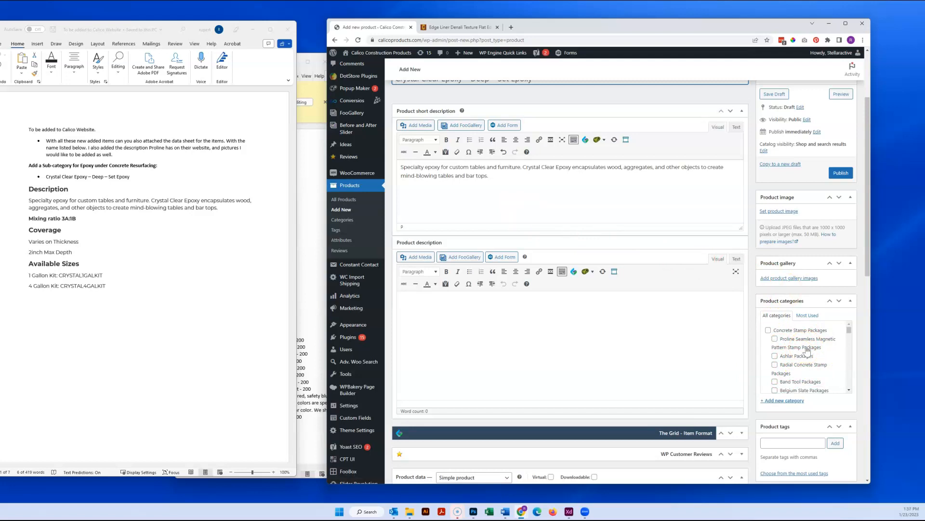
{"action": "scroll", "coordinate": [807, 349], "scroll_direction": "down", "scroll_amount": 5}
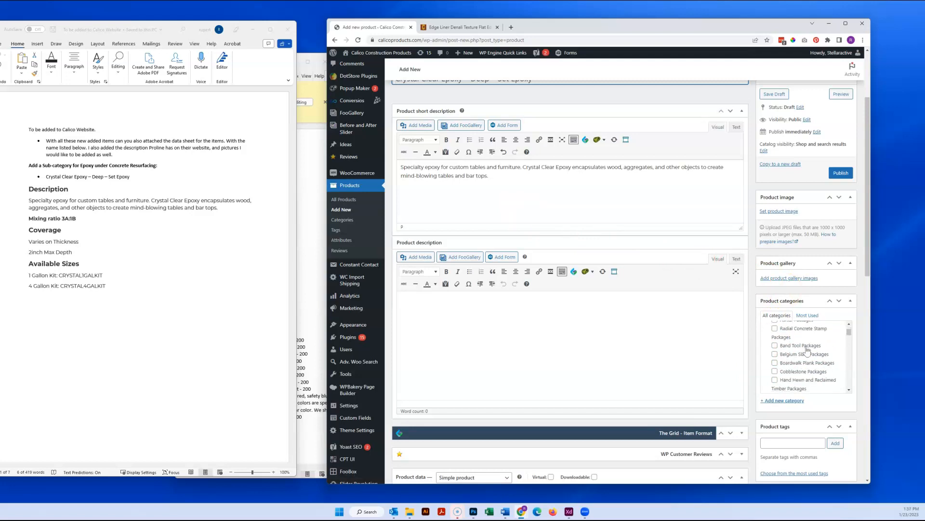
{"action": "scroll", "coordinate": [808, 343], "scroll_direction": "down", "scroll_amount": 4}
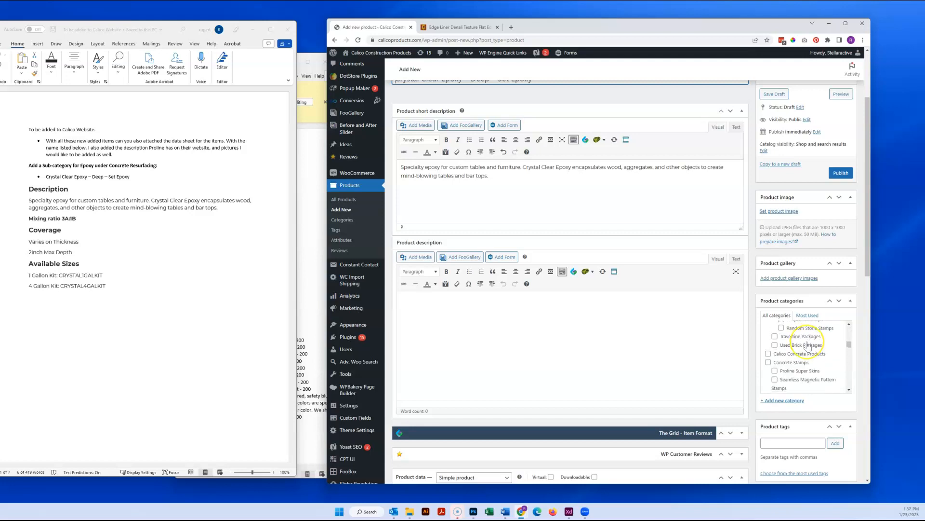
{"action": "scroll", "coordinate": [808, 346], "scroll_direction": "down", "scroll_amount": 2}
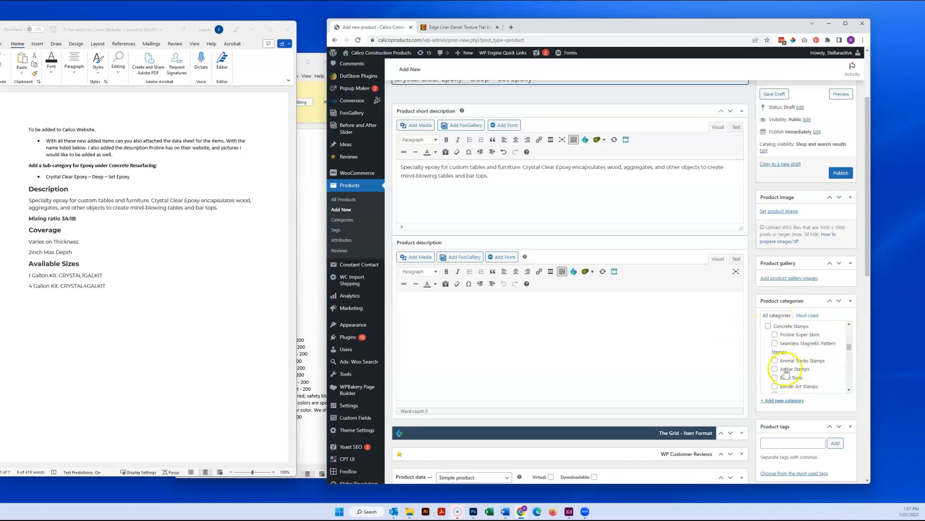
{"action": "left_click_drag", "start_coordinate": [787, 245], "coordinate": [784, 188]}
{"action": "left_click_drag", "start_coordinate": [793, 226], "coordinate": [807, 280]}
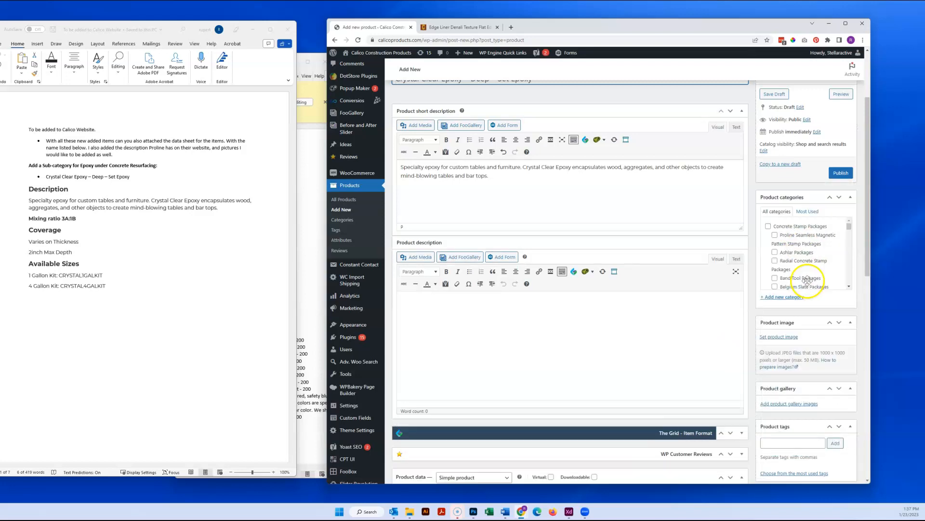
{"action": "left_click_drag", "start_coordinate": [782, 194], "coordinate": [767, 208]}
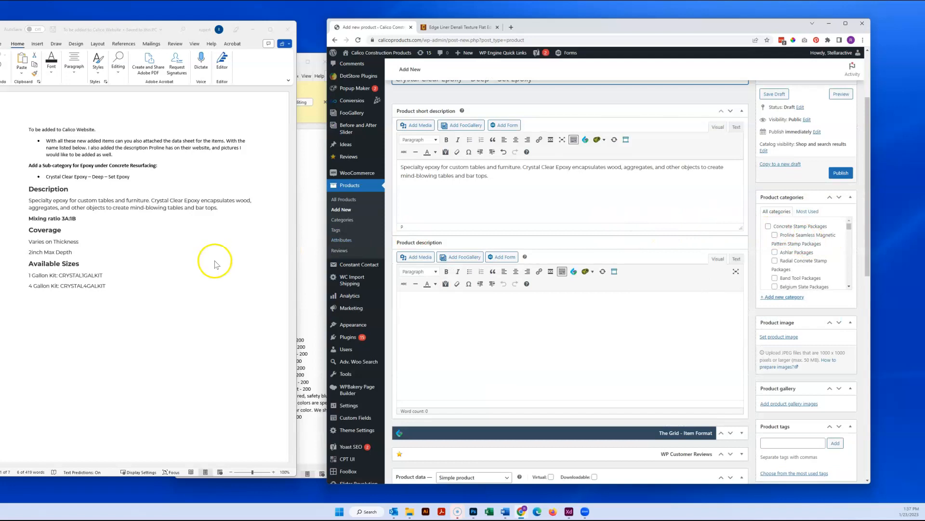
Copy the mixing ratio and Coverage text from the Word document into the short description below the epoxy paragraph.
{"action": "left_click", "coordinate": [63, 502]}
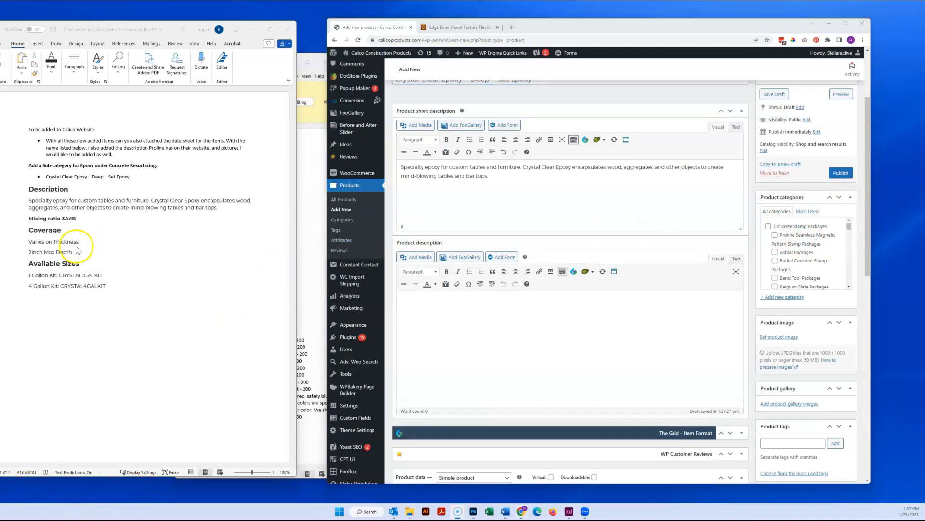
{"action": "left_click_drag", "start_coordinate": [77, 249], "coordinate": [31, 222]}
{"action": "key", "text": "ctrl+c"}
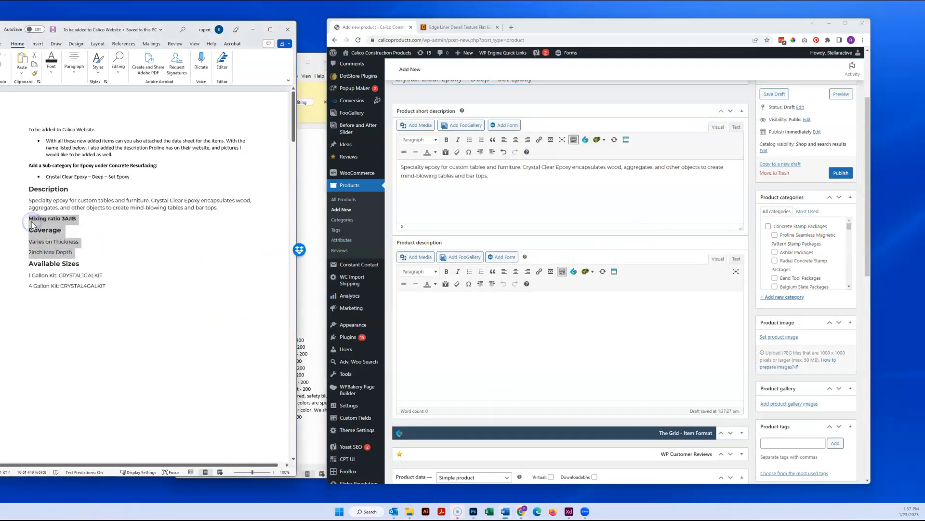
{"action": "left_click", "coordinate": [429, 198]}
{"action": "left_click", "coordinate": [497, 175]}
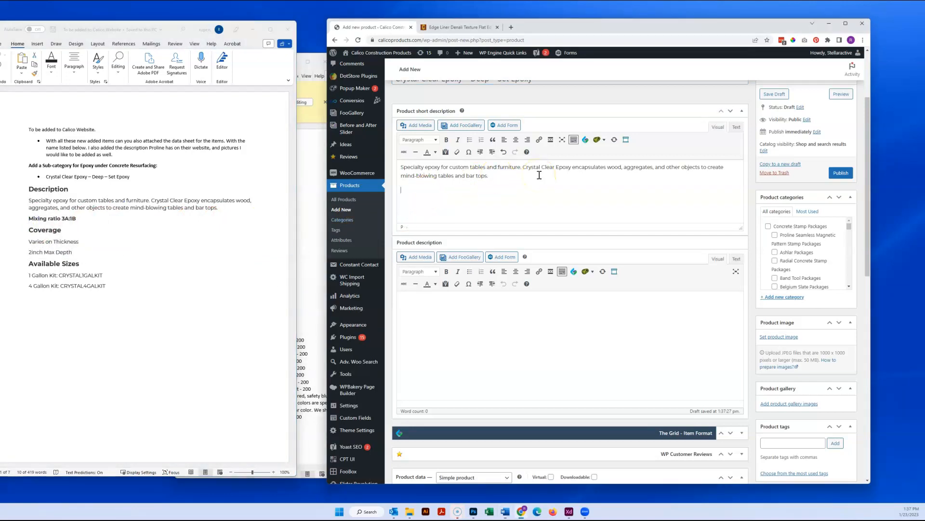
{"action": "key", "text": "ctrl+v"}
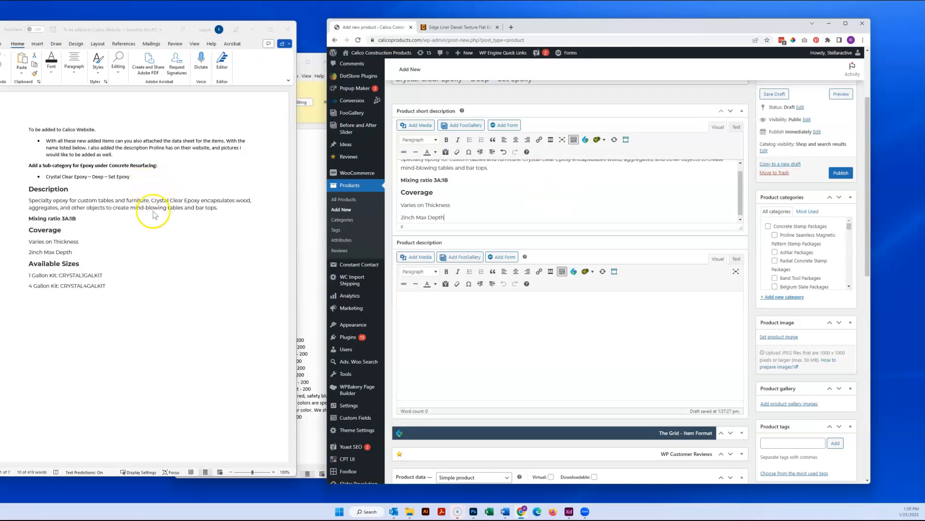
Copy the blue epoxy wood table picture from the Word document and paste it into a new clipboard-sized Photoshop document.
{"action": "left_click", "coordinate": [154, 213]}
{"action": "scroll", "coordinate": [208, 259], "scroll_direction": "down", "scroll_amount": 3}
{"action": "scroll", "coordinate": [209, 260], "scroll_direction": "down", "scroll_amount": 3}
{"action": "left_click", "coordinate": [138, 281]}
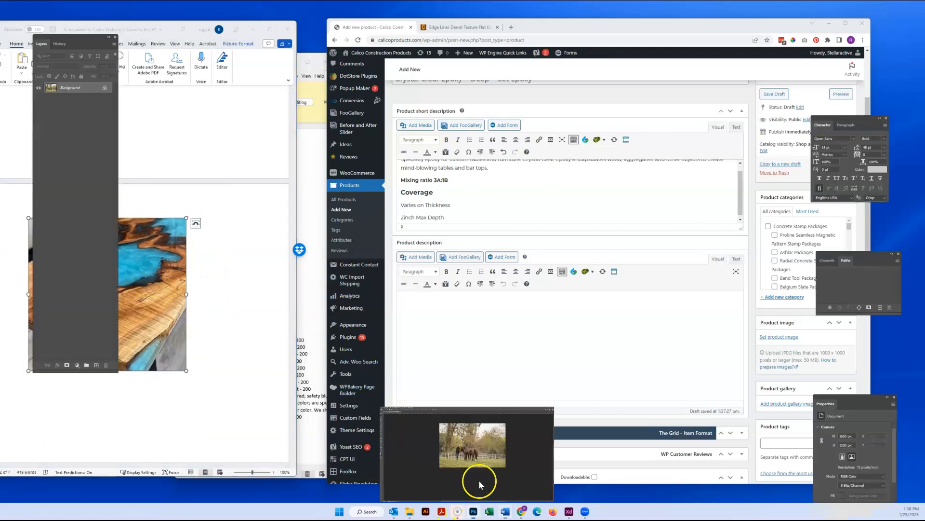
{"action": "left_click", "coordinate": [478, 484]}
{"action": "key", "text": "ctrl+n"}
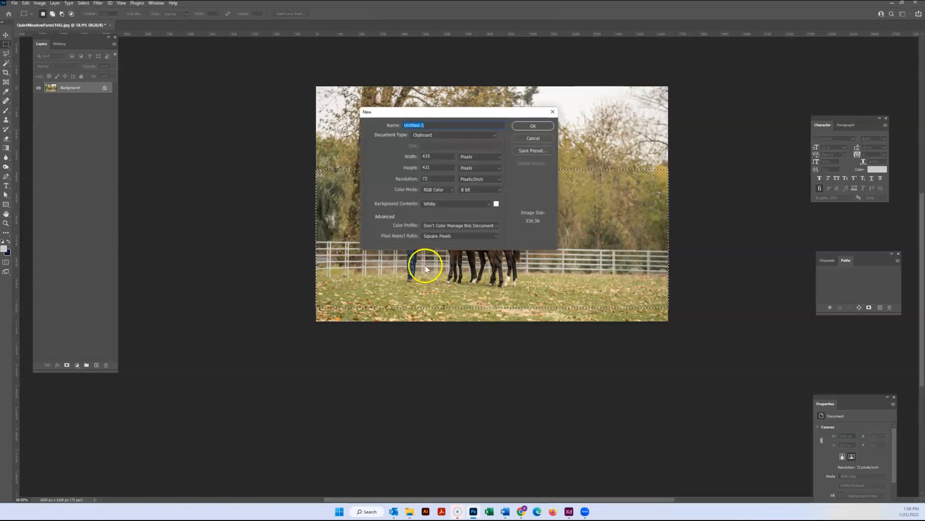
{"action": "left_click", "coordinate": [533, 126]}
{"action": "key", "text": "ctrl+v"}
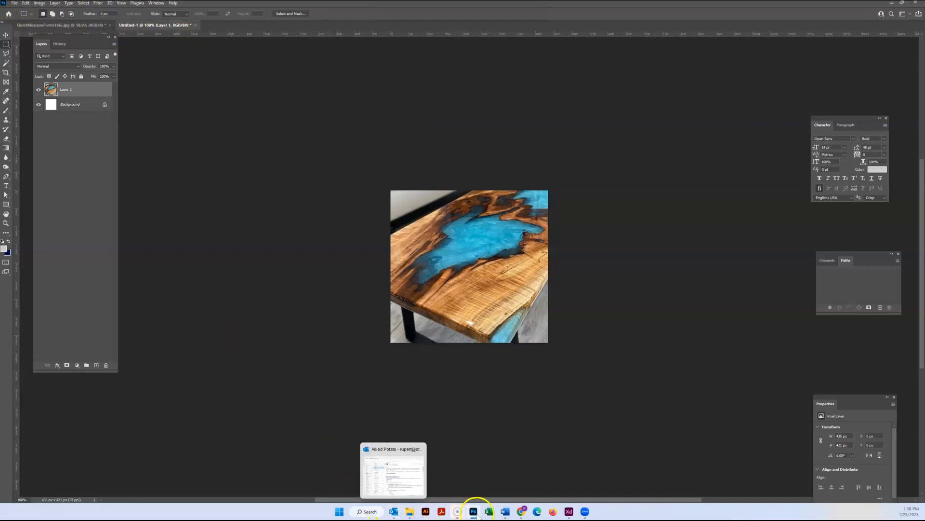
Paste the Crystal Clear Epoxy bottles picture from the Word document into the Photoshop document and scale it down to fit the canvas.
{"action": "mouse_move", "coordinate": [508, 515]}
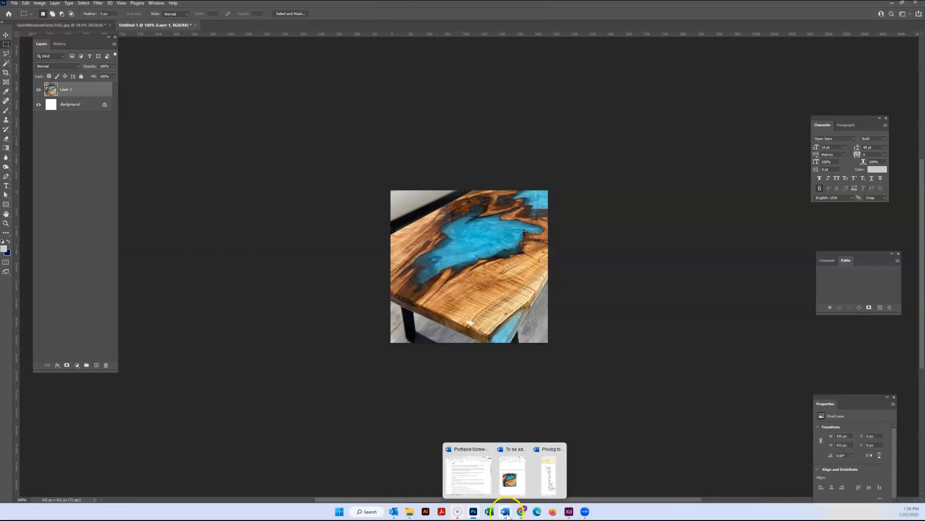
{"action": "left_click", "coordinate": [511, 475]}
{"action": "scroll", "coordinate": [198, 243], "scroll_direction": "down", "scroll_amount": 3}
{"action": "scroll", "coordinate": [195, 245], "scroll_direction": "down", "scroll_amount": 5}
{"action": "left_click", "coordinate": [187, 278]}
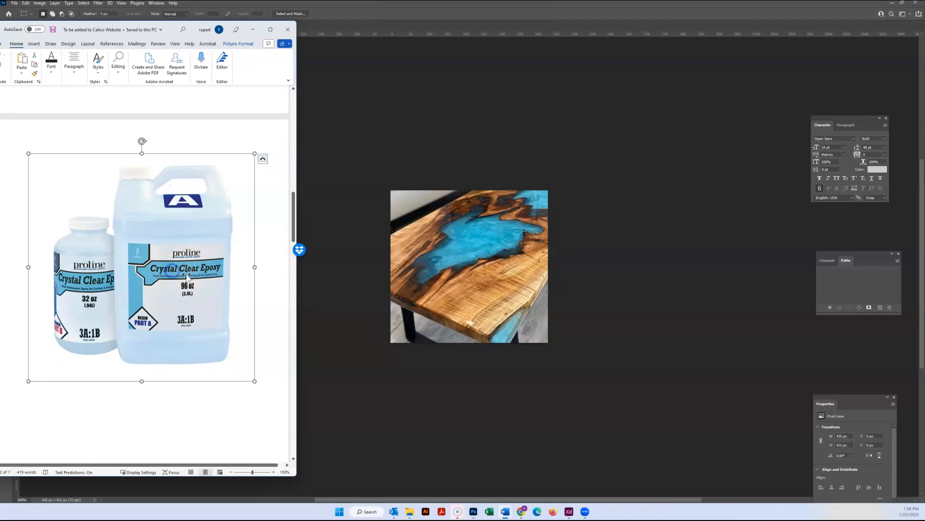
{"action": "key", "text": "ctrl+c"}
{"action": "left_click", "coordinate": [507, 276]}
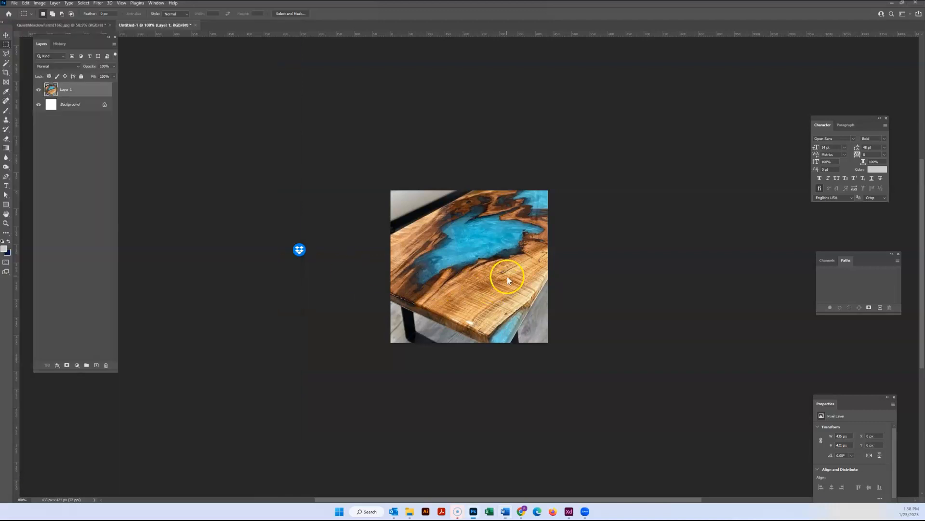
{"action": "key", "text": "ctrl+v"}
{"action": "key", "text": "ctrl+t"}
{"action": "left_click_drag", "start_coordinate": [616, 417], "coordinate": [541, 357]}
{"action": "key", "text": "Return"}
Export the bottles image for the web as a high-quality JPEG named Epoxy-crystal-clear-product-image on the Desktop.
{"action": "left_click", "coordinate": [15, 3]}
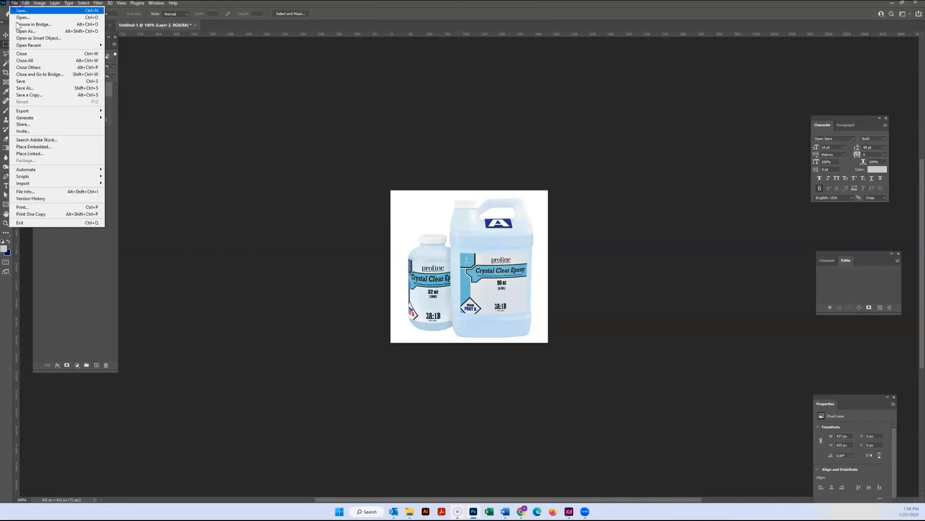
{"action": "mouse_move", "coordinate": [32, 113]}
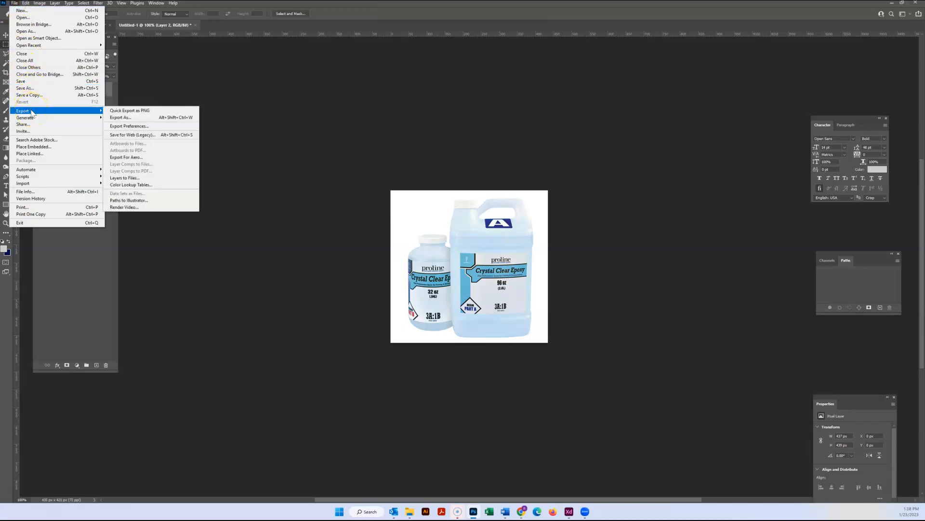
{"action": "left_click", "coordinate": [132, 134]}
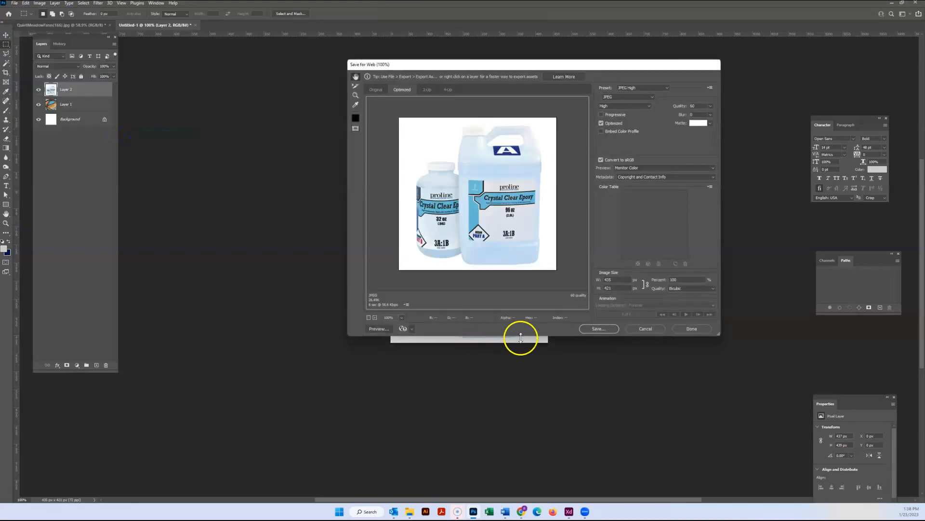
{"action": "left_click", "coordinate": [606, 329]}
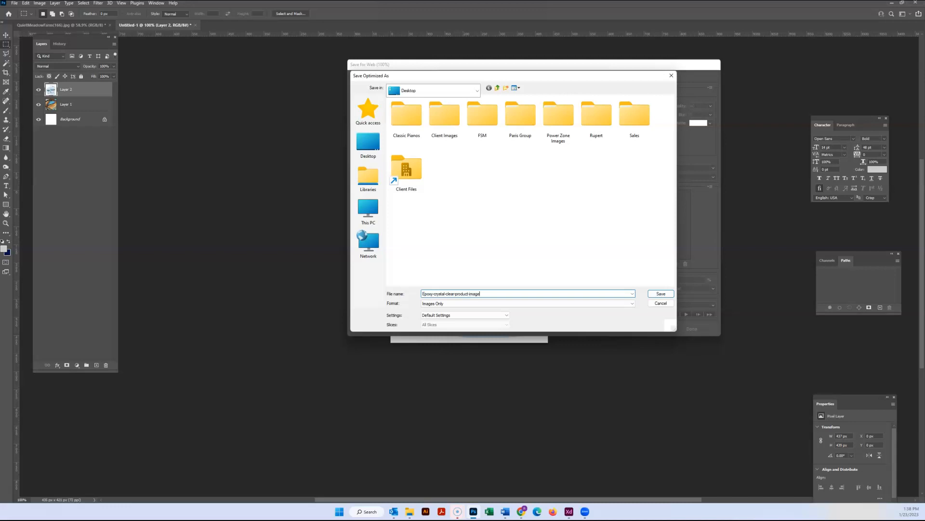
{"action": "key", "text": "Return"}
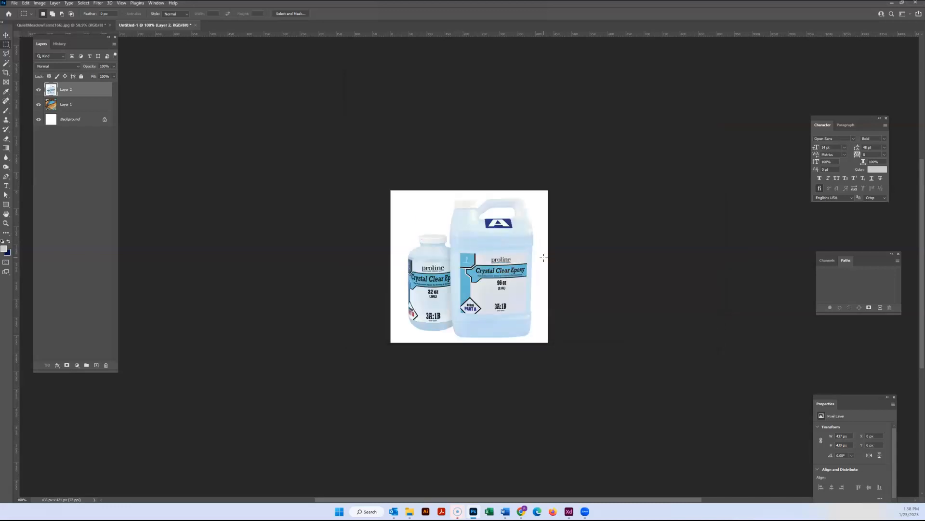
Return to the new product form, upload Epoxy-crystal-clear-product-image from the Desktop and set it as the product image.
{"action": "left_click", "coordinate": [892, 6]}
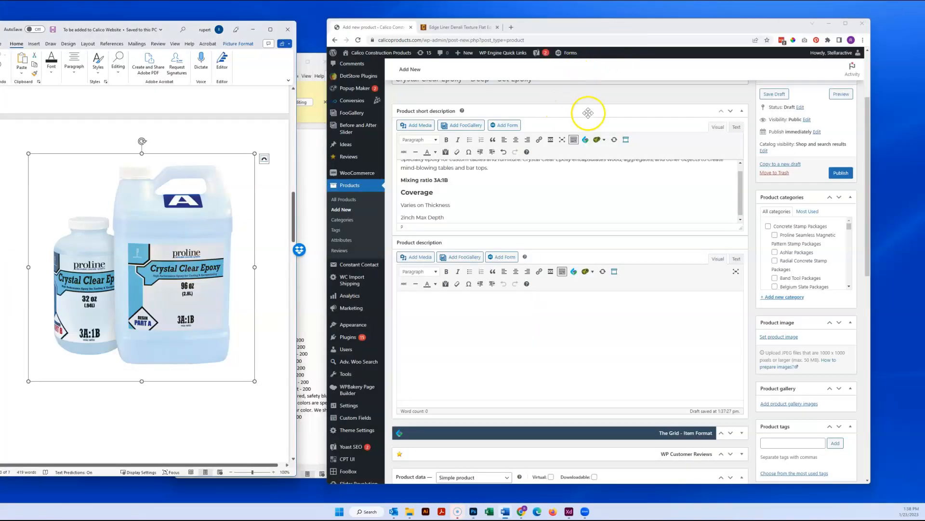
{"action": "scroll", "coordinate": [706, 191], "scroll_direction": "down", "scroll_amount": 1}
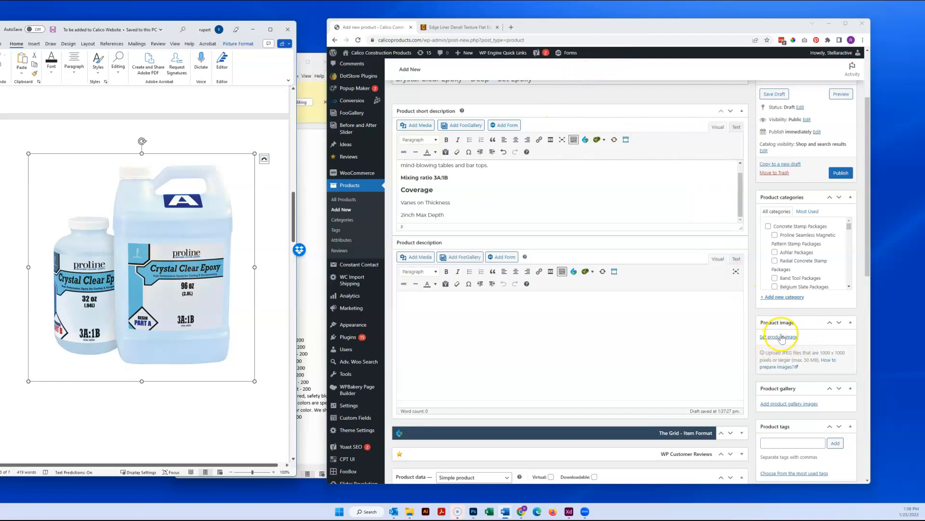
{"action": "left_click", "coordinate": [782, 338]}
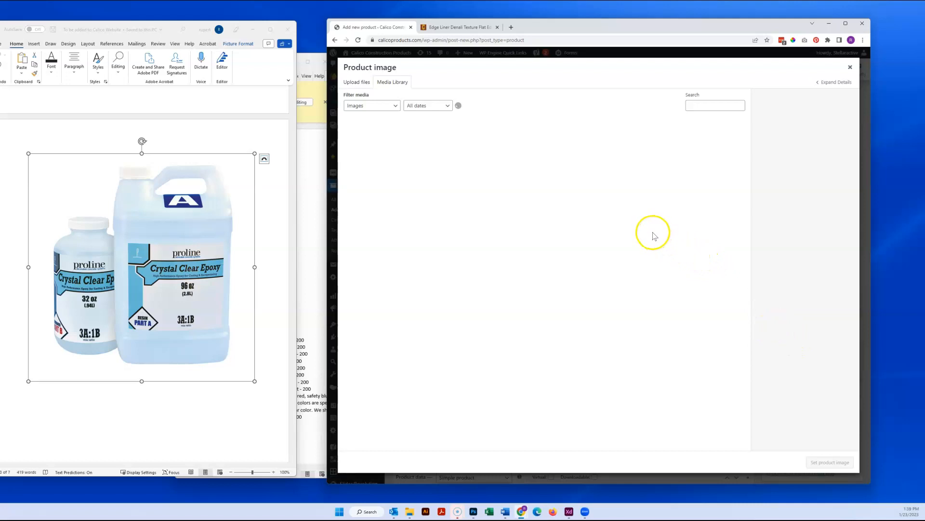
{"action": "left_click", "coordinate": [359, 82]}
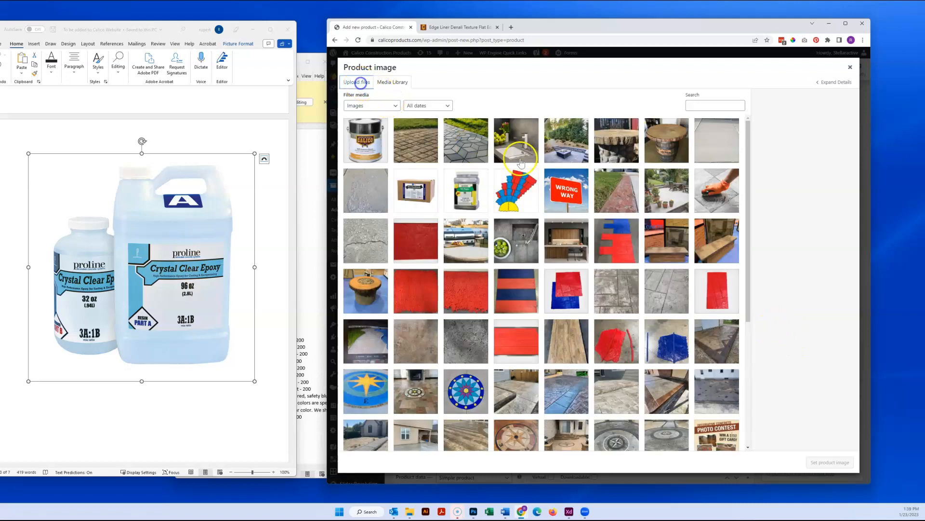
{"action": "left_click", "coordinate": [593, 236]}
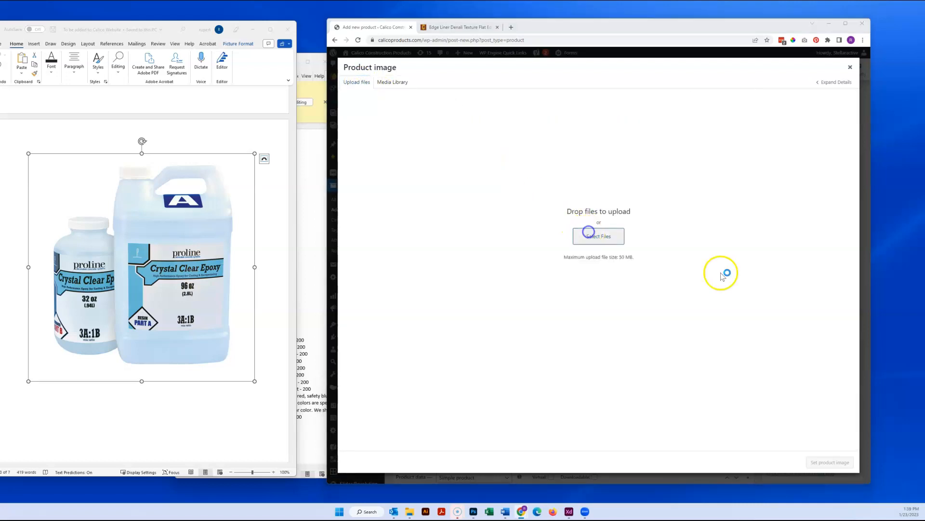
{"action": "left_click", "coordinate": [357, 75]}
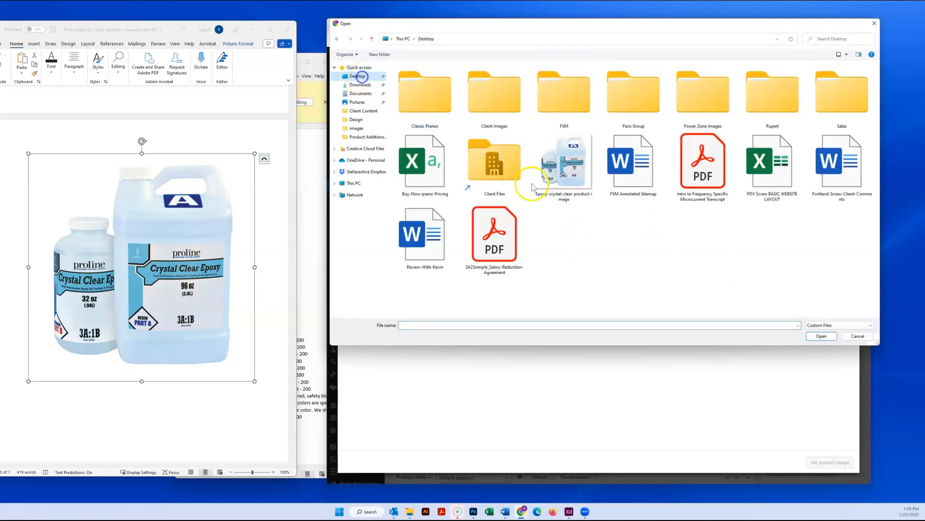
{"action": "left_click", "coordinate": [563, 166]}
{"action": "left_click", "coordinate": [821, 336]}
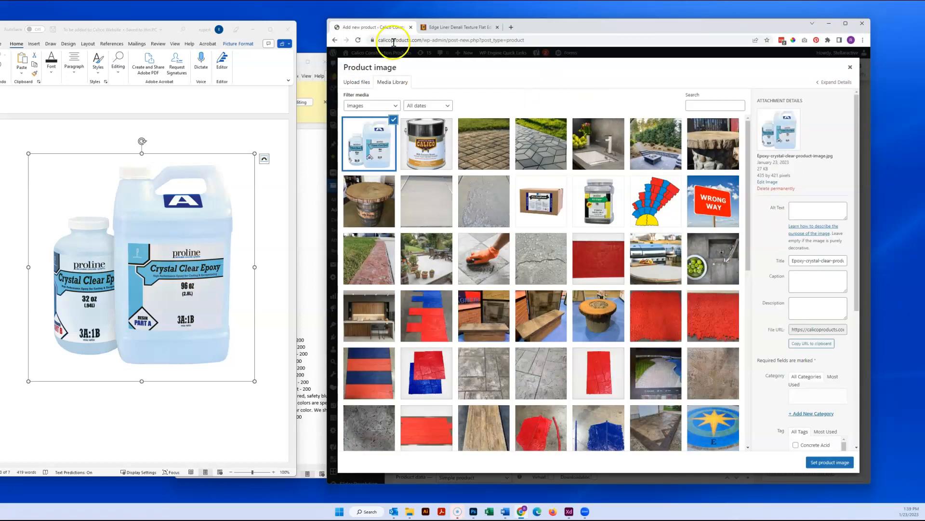
{"action": "left_click", "coordinate": [829, 462]}
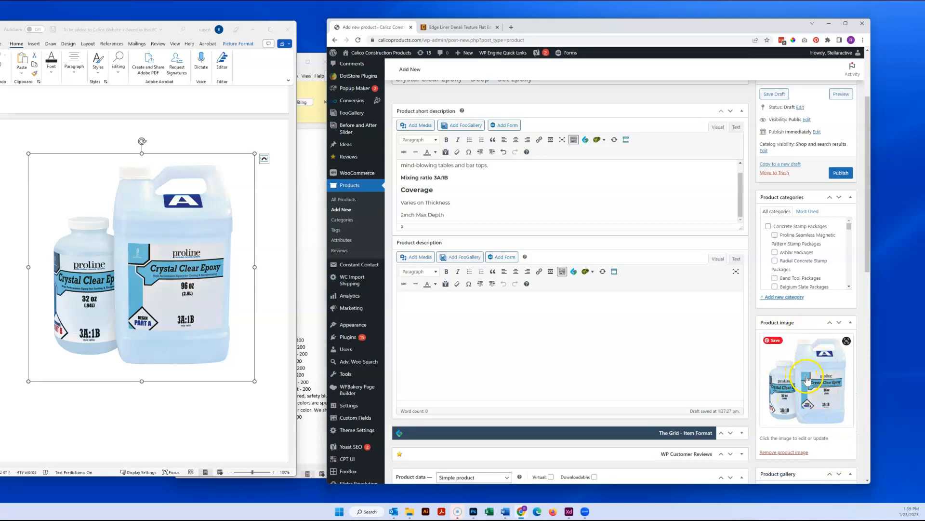
In Photoshop, hide the bottles layer and export the blue epoxy table picture for the web to the Desktop as tinted-crystal-clear.
{"action": "scroll", "coordinate": [808, 380], "scroll_direction": "down", "scroll_amount": 3}
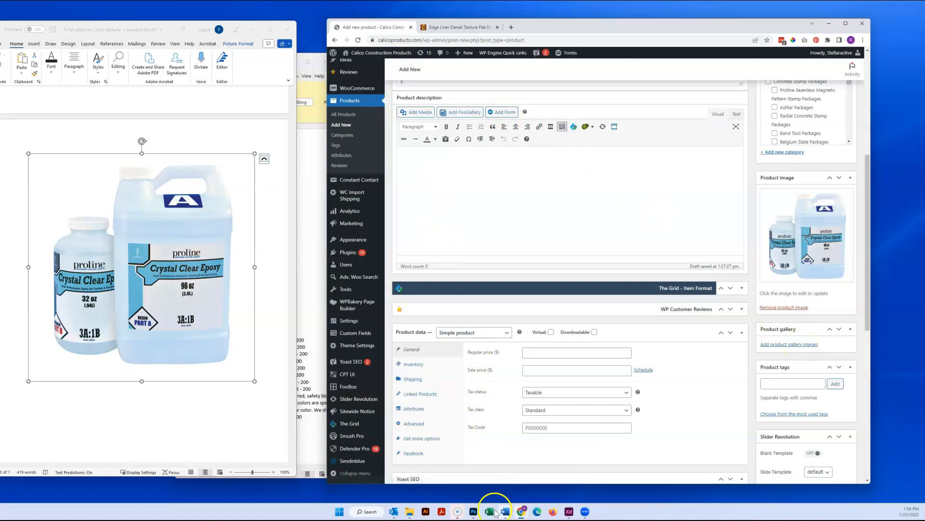
{"action": "left_click", "coordinate": [473, 512]}
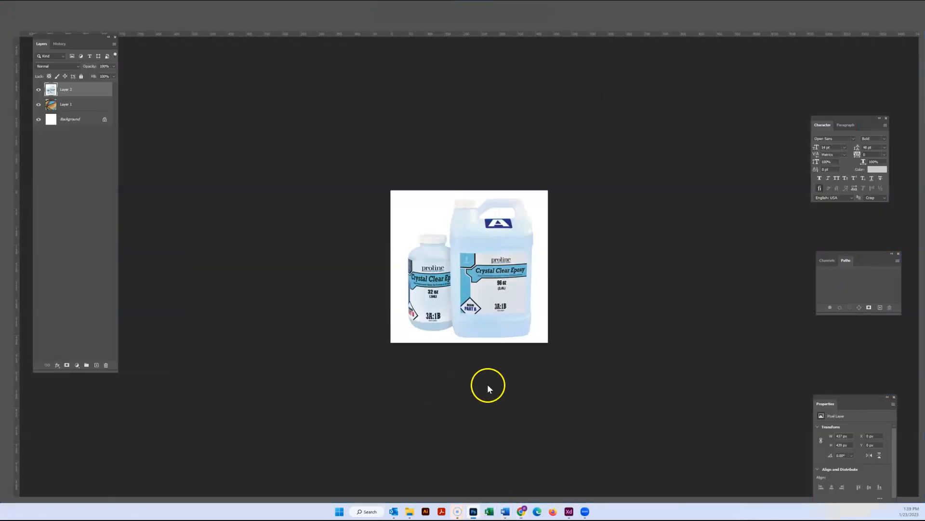
{"action": "left_click", "coordinate": [38, 89]}
{"action": "left_click", "coordinate": [14, 3]}
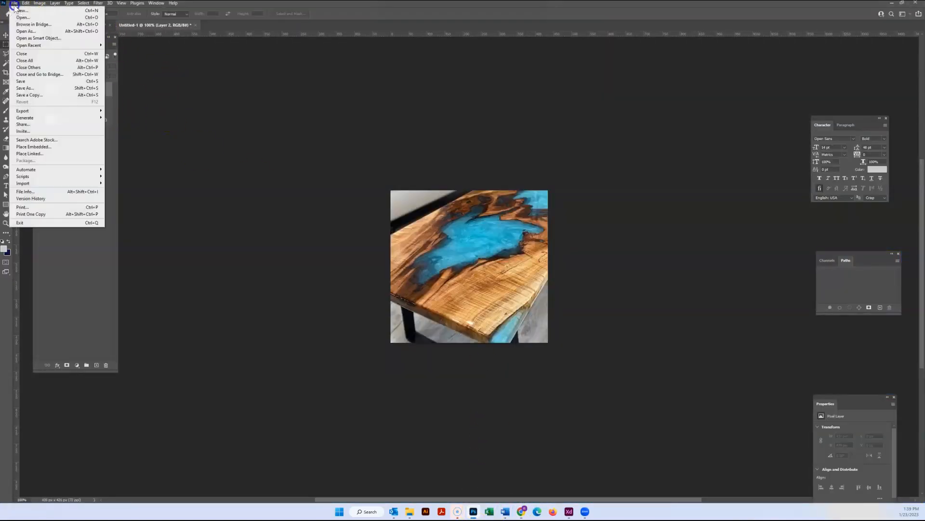
{"action": "mouse_move", "coordinate": [23, 112]}
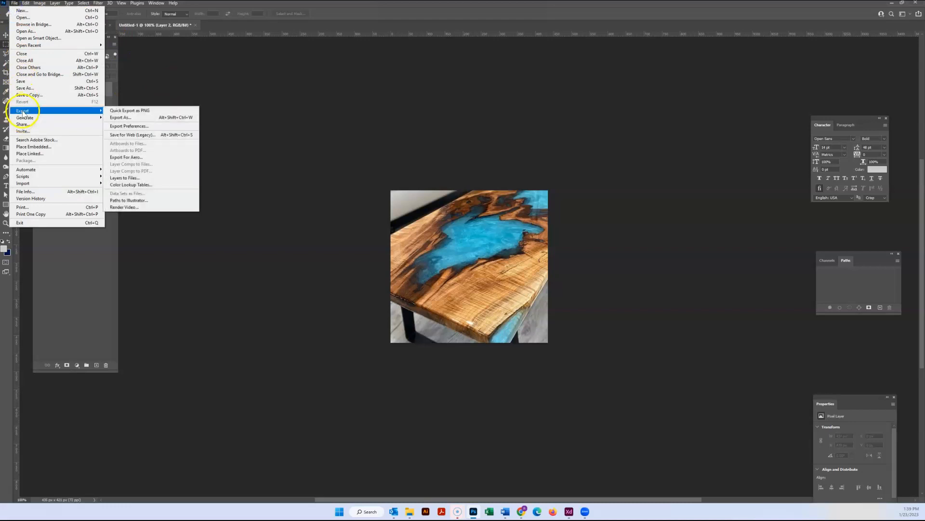
{"action": "left_click", "coordinate": [133, 134]}
{"action": "left_click", "coordinate": [598, 329]}
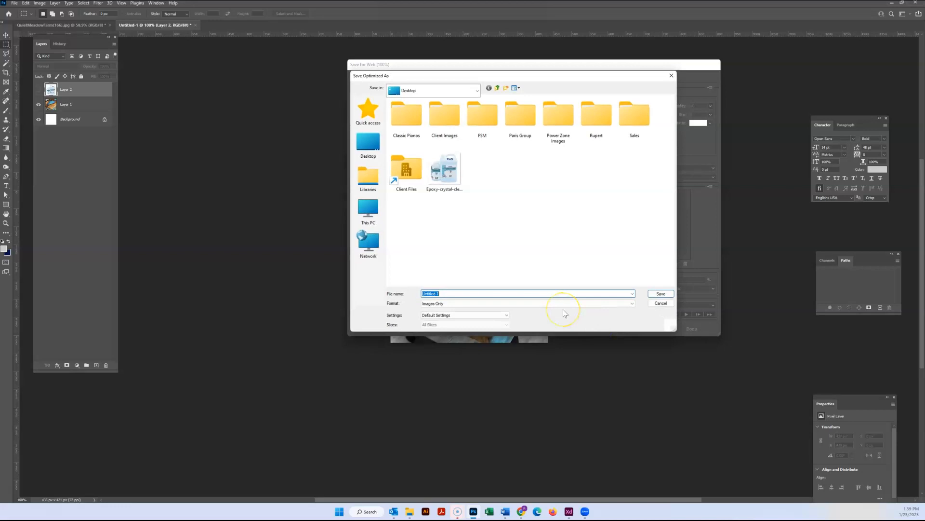
{"action": "type", "text": "tinted"}
{"action": "left_click", "coordinate": [661, 294]}
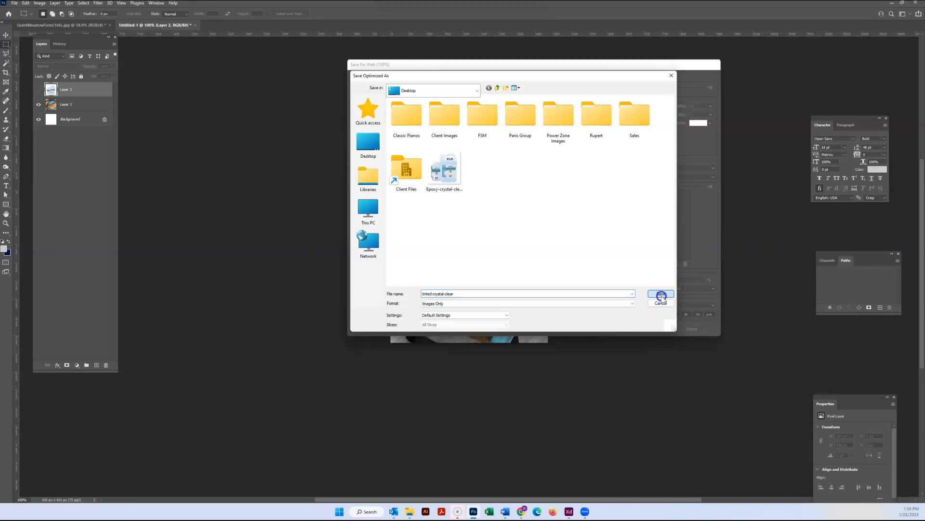
Return to the product form, upload tinted-crystal-clear from the Desktop and add it to the product gallery.
{"action": "left_click", "coordinate": [893, 6]}
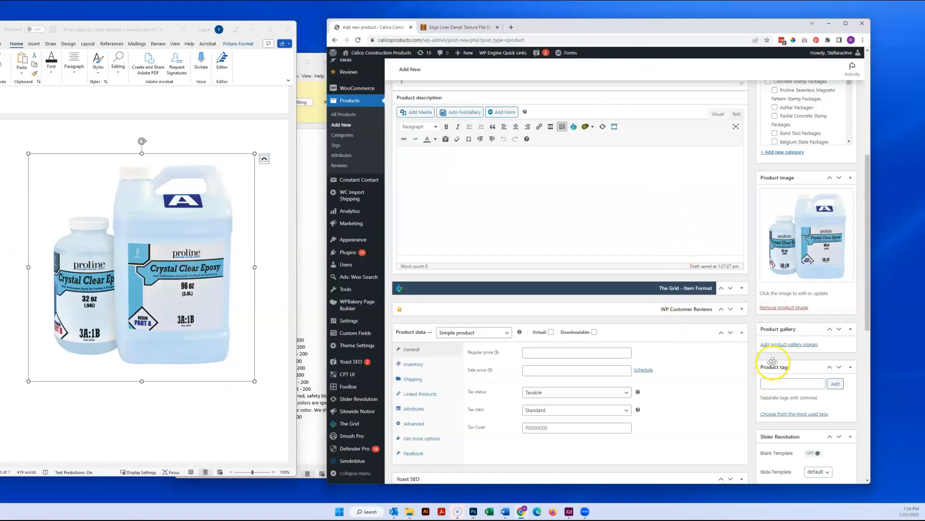
{"action": "left_click", "coordinate": [779, 344]}
{"action": "left_click", "coordinate": [361, 81]}
{"action": "left_click", "coordinate": [596, 235]}
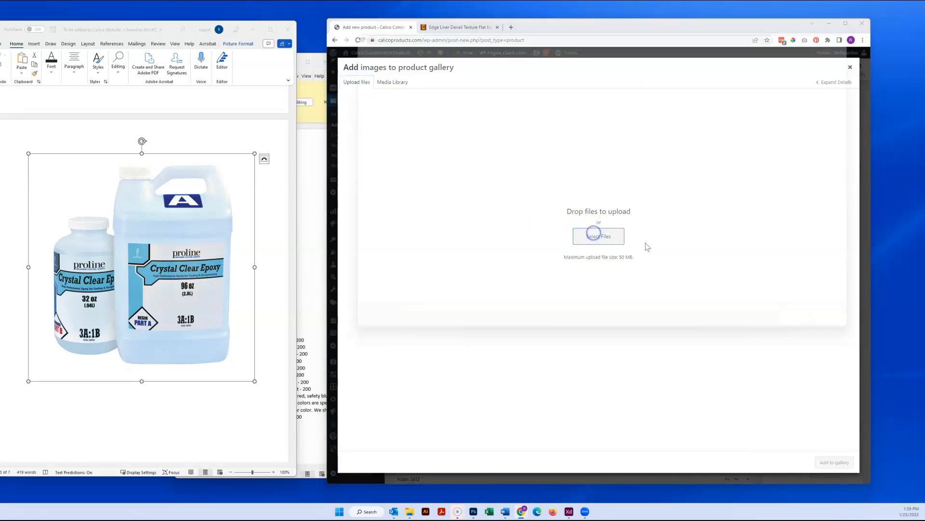
{"action": "left_click", "coordinate": [566, 238]}
{"action": "left_click", "coordinate": [818, 337]}
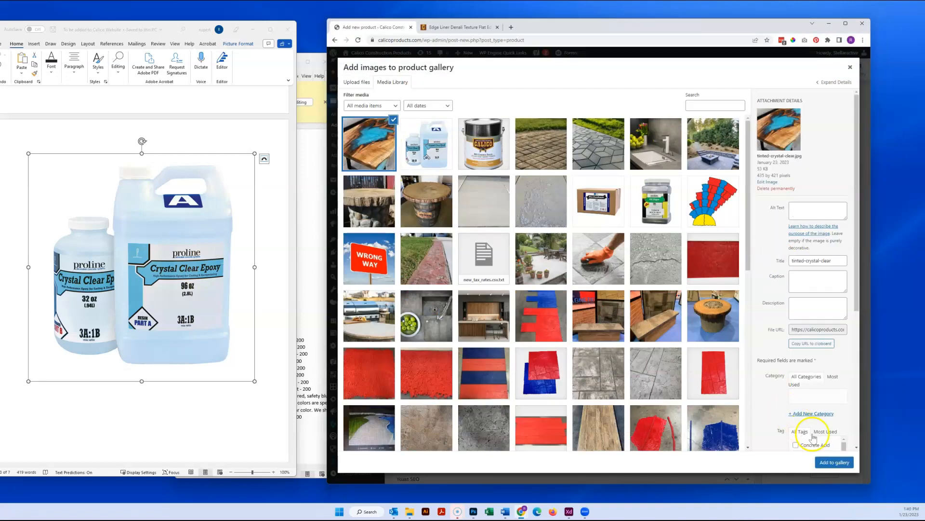
{"action": "left_click", "coordinate": [831, 462]}
Save the product as a draft, close the Edge Liner tab and open the product's page in a new tab.
{"action": "scroll", "coordinate": [682, 227], "scroll_direction": "up", "scroll_amount": 4}
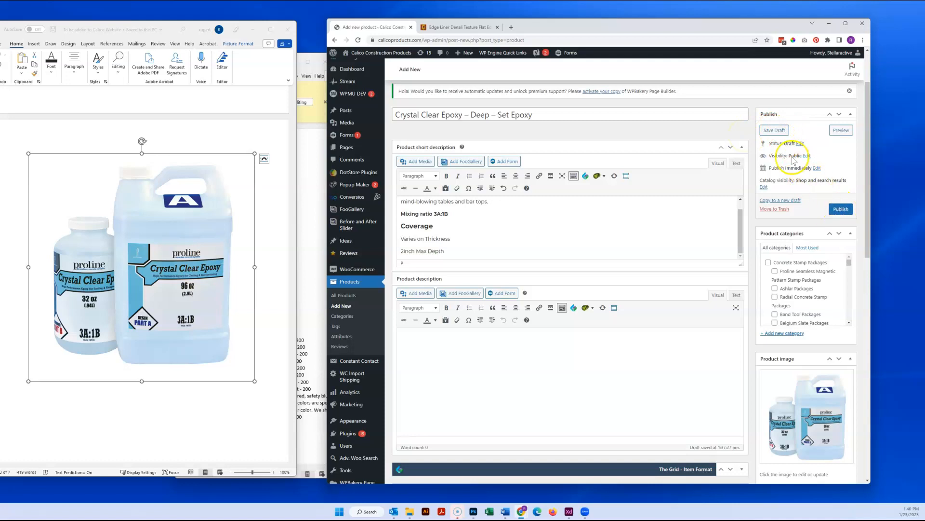
{"action": "left_click", "coordinate": [774, 130]}
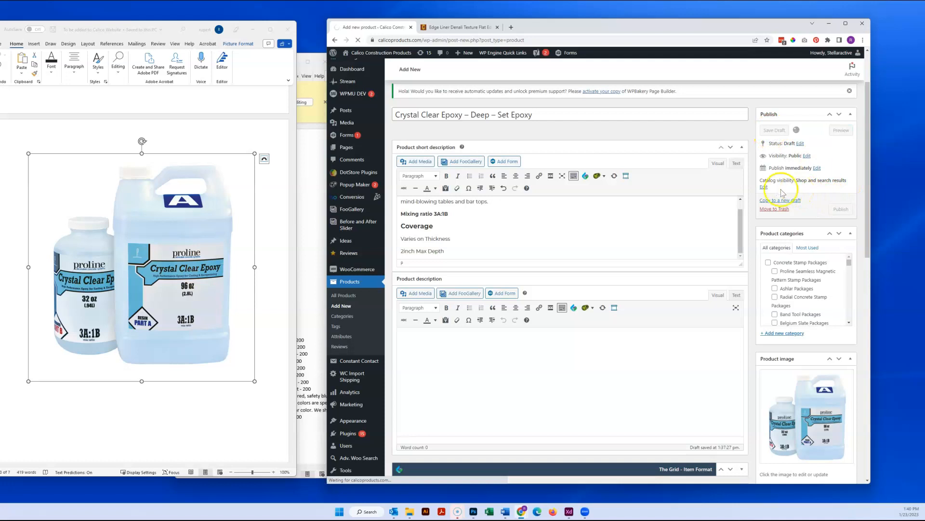
{"action": "left_click", "coordinate": [498, 27]}
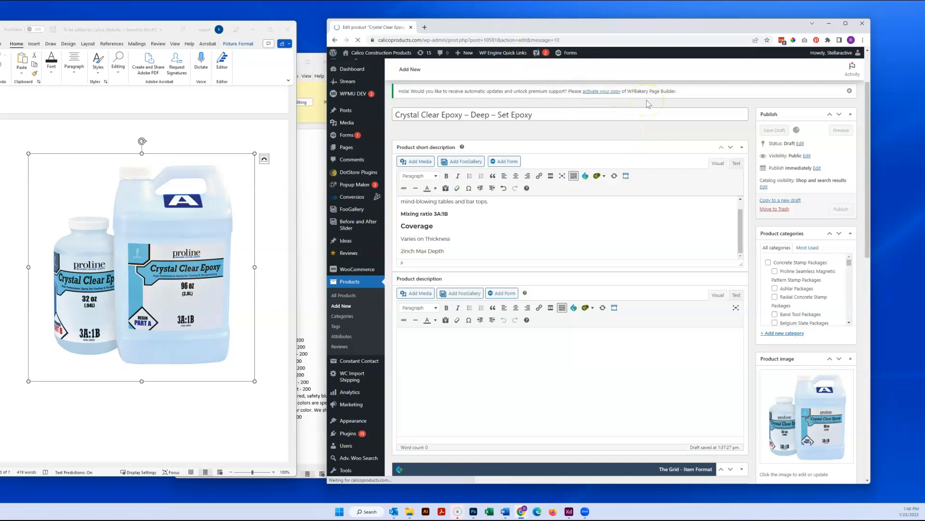
{"action": "right_click", "coordinate": [541, 57]}
{"action": "left_click", "coordinate": [554, 62]}
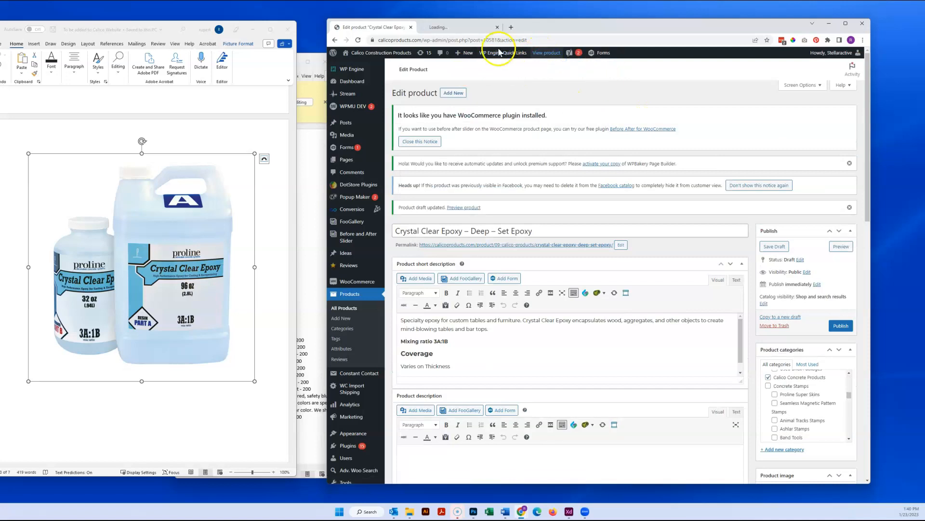
Check the product page and its enlarged wood table gallery image, and consult the available sizes in the Word document.
{"action": "left_click", "coordinate": [449, 27]}
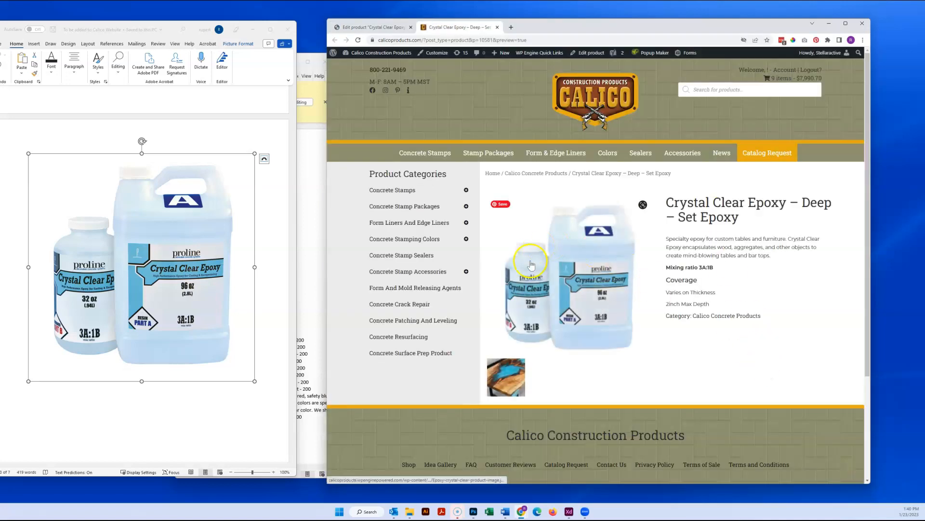
{"action": "left_click", "coordinate": [508, 378]}
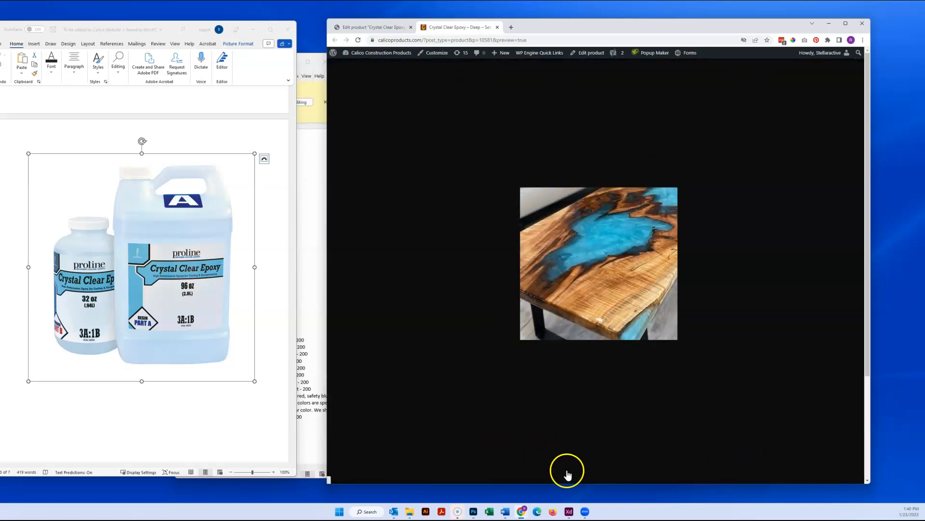
{"action": "left_click", "coordinate": [463, 472]}
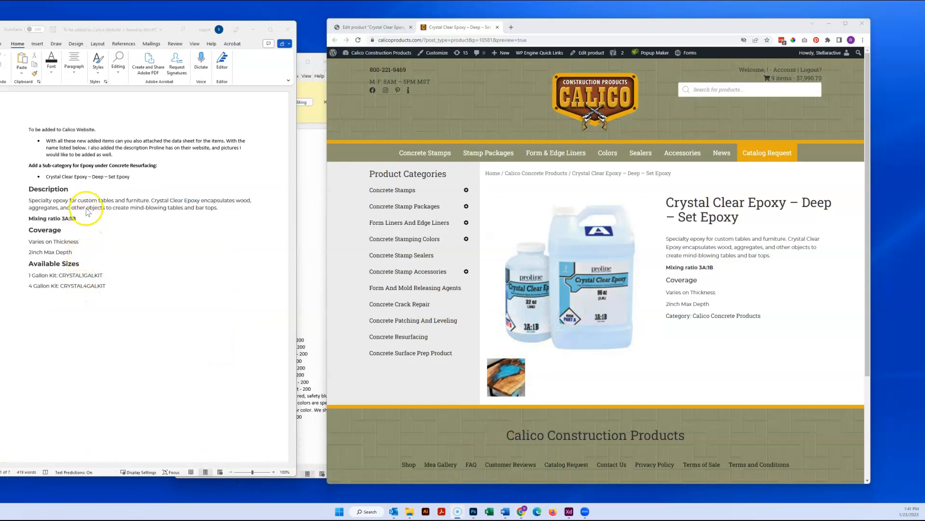
{"action": "left_click", "coordinate": [17, 278]}
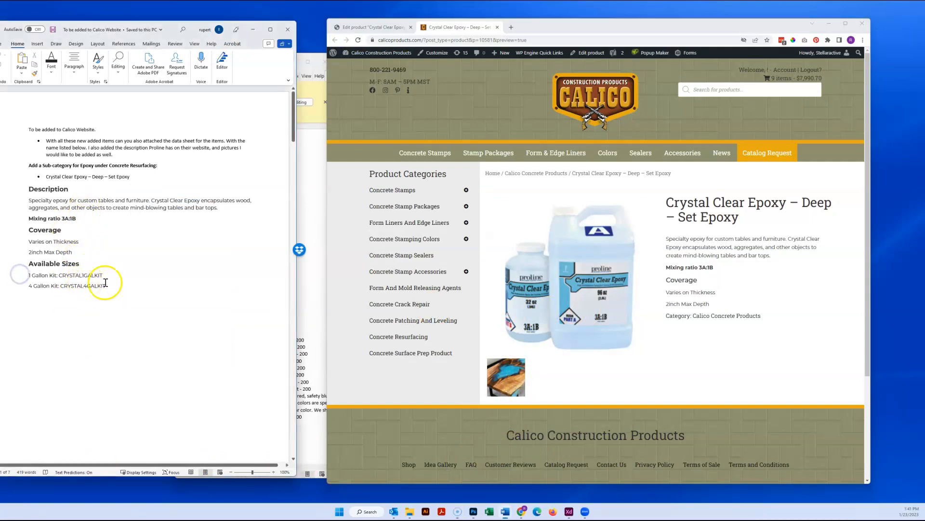
Return to the product editor and set the product data type to Variable product.
{"action": "left_click", "coordinate": [366, 27]}
{"action": "scroll", "coordinate": [491, 224], "scroll_direction": "down", "scroll_amount": 2}
{"action": "scroll", "coordinate": [491, 224], "scroll_direction": "down", "scroll_amount": 3}
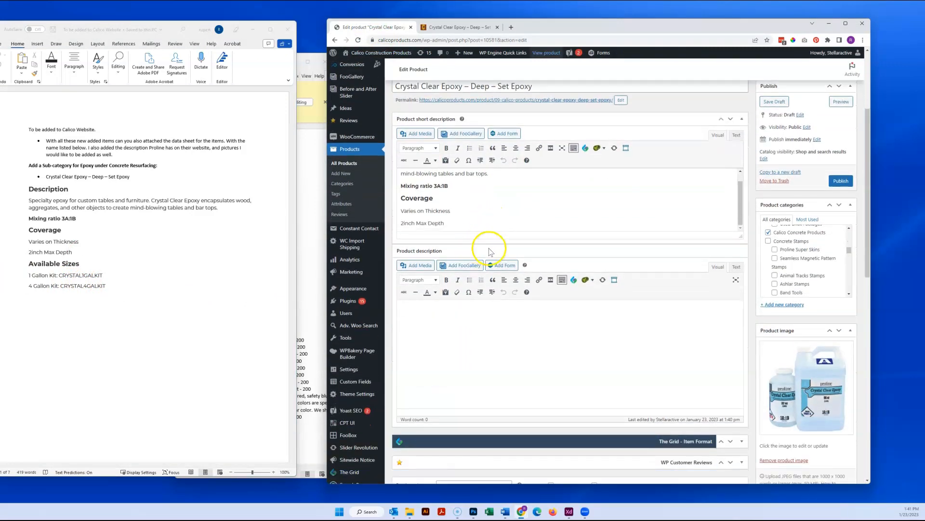
{"action": "scroll", "coordinate": [490, 251], "scroll_direction": "down", "scroll_amount": 5}
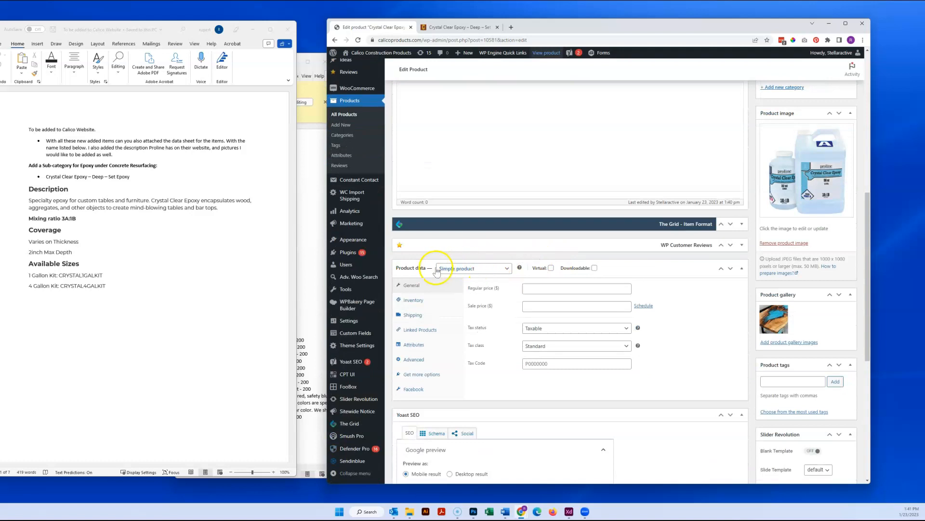
{"action": "left_click", "coordinate": [487, 271]}
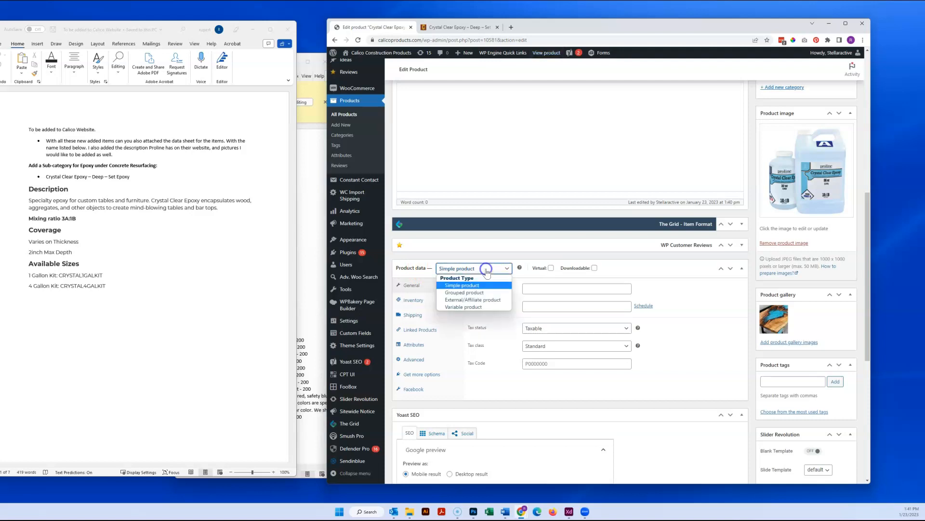
{"action": "left_click", "coordinate": [479, 308]}
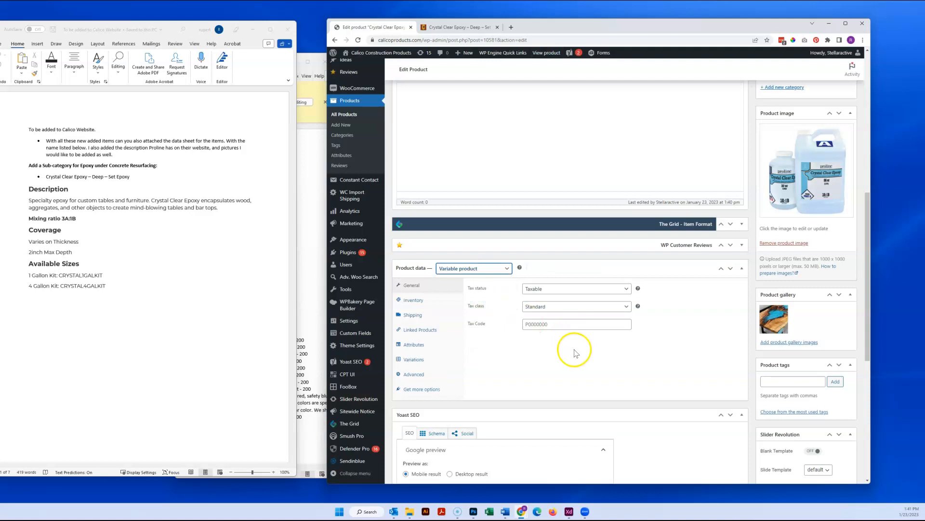
Add the existing Size attribute to the product and enable it for variations.
{"action": "left_click", "coordinate": [427, 350]}
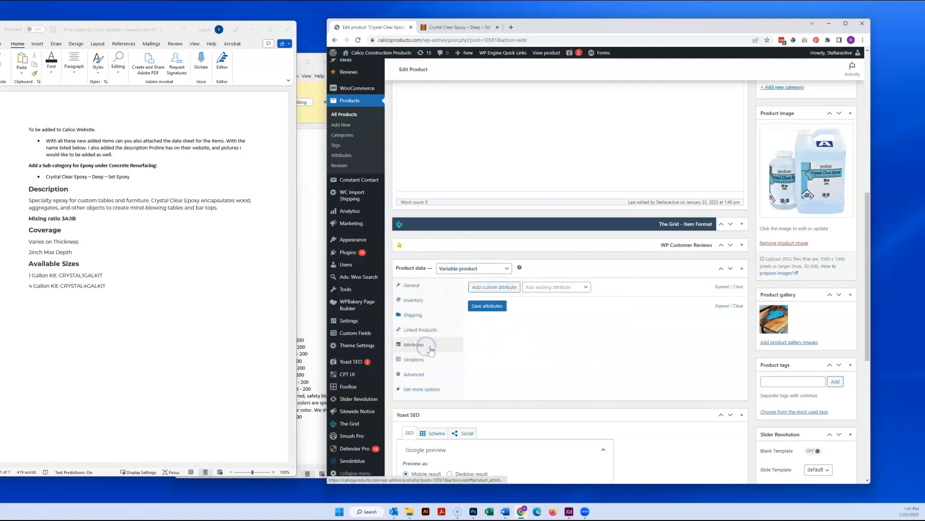
{"action": "left_click", "coordinate": [570, 288]}
{"action": "left_click", "coordinate": [515, 311]}
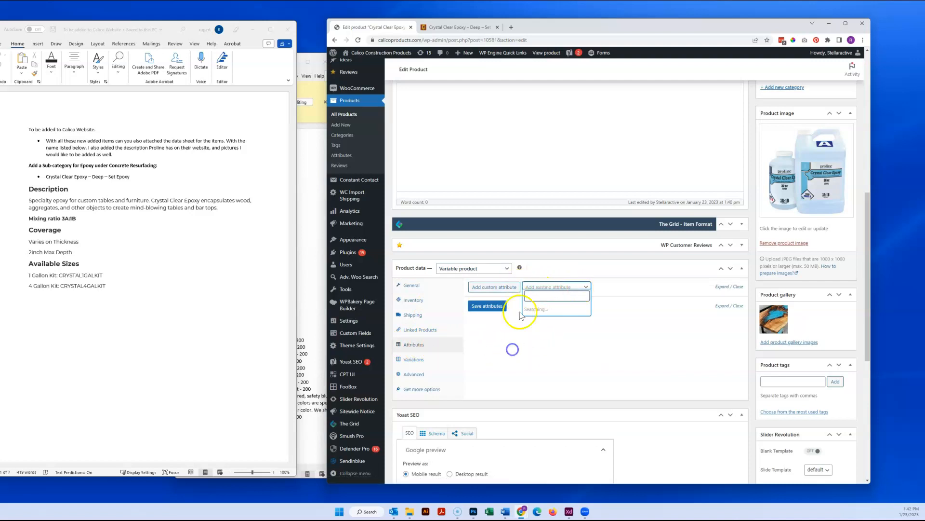
{"action": "left_click", "coordinate": [587, 288]}
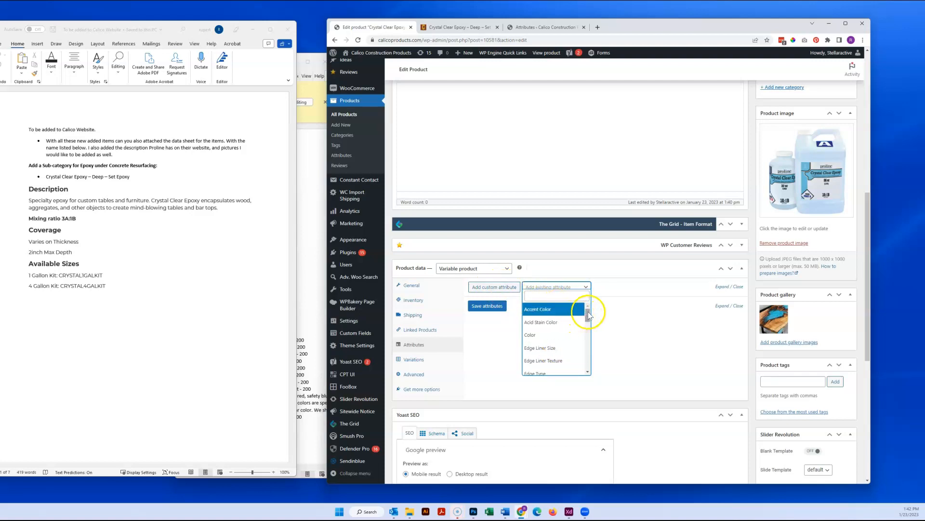
{"action": "left_click_drag", "start_coordinate": [588, 315], "coordinate": [584, 346]}
{"action": "left_click", "coordinate": [571, 351]}
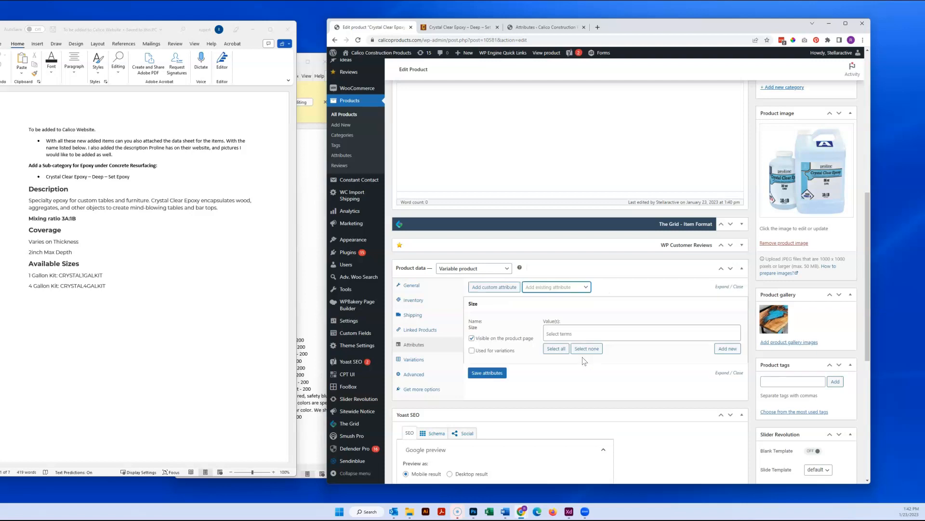
{"action": "left_click", "coordinate": [497, 355]}
Find the gallon terms for the Size attribute and add 1 Gallon as a value.
{"action": "left_click", "coordinate": [576, 334]}
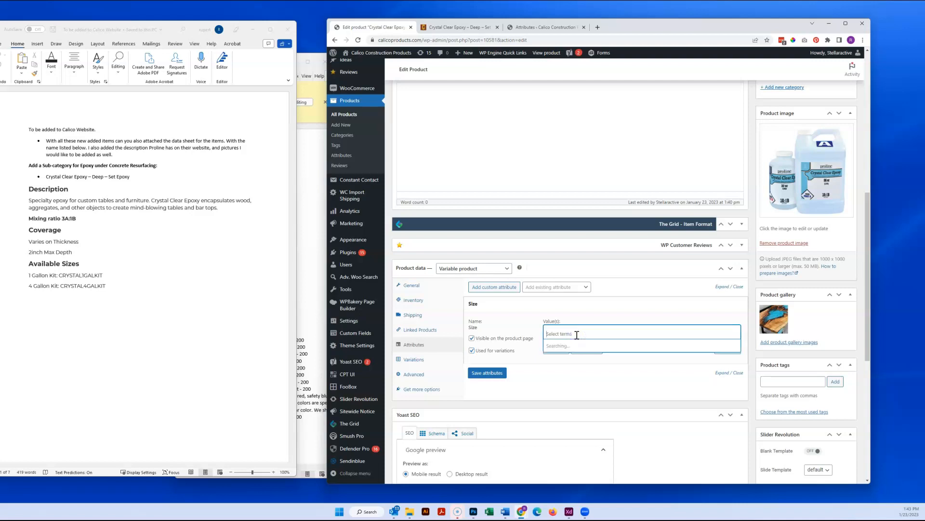
{"action": "type", "text": "gall"}
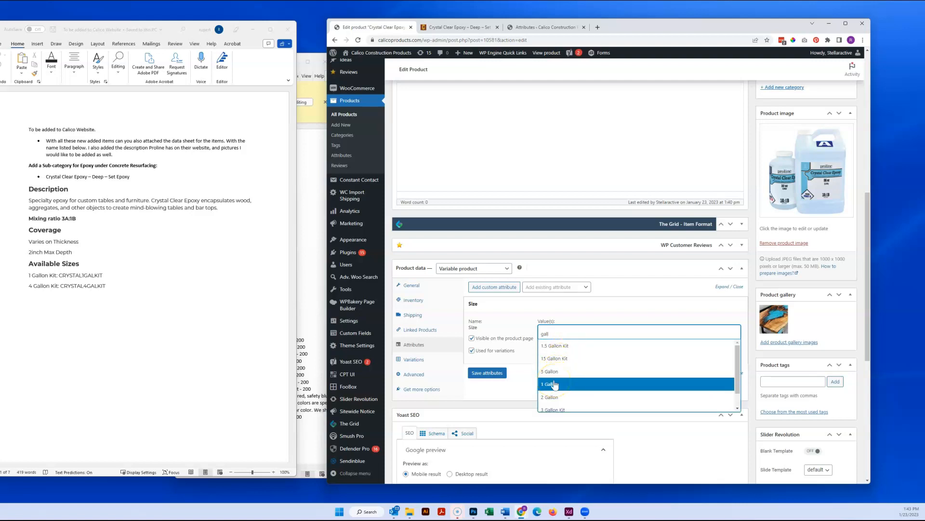
{"action": "left_click", "coordinate": [554, 384]}
Search the Size values for a 4-gallon term, close the list and save the product's attributes.
{"action": "left_click", "coordinate": [591, 328]}
{"action": "type", "text": "ga"}
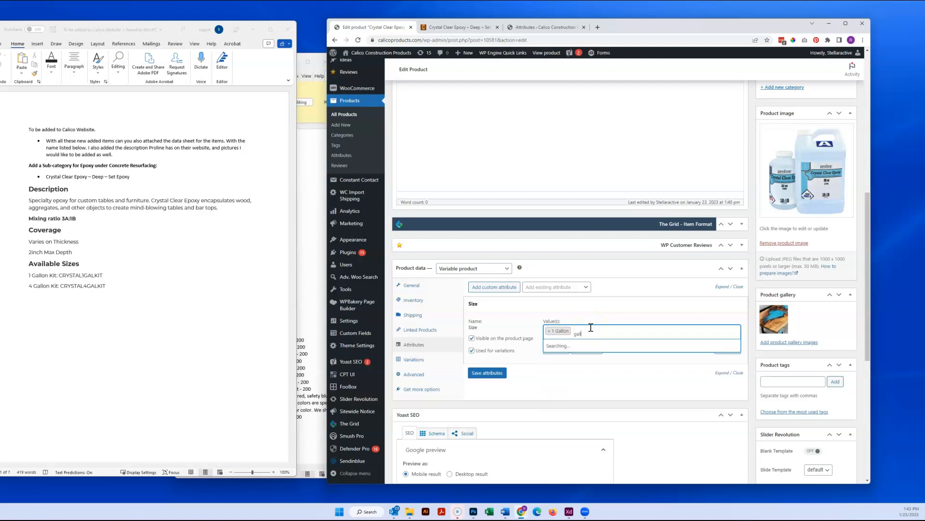
{"action": "scroll", "coordinate": [586, 358], "scroll_direction": "down", "scroll_amount": 1}
{"action": "scroll", "coordinate": [588, 376], "scroll_direction": "up", "scroll_amount": 2}
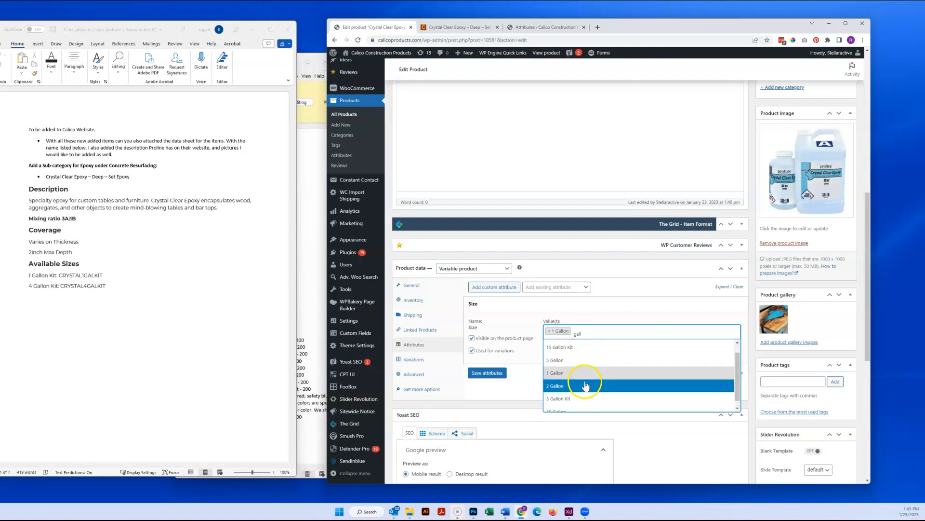
{"action": "left_click", "coordinate": [583, 160]}
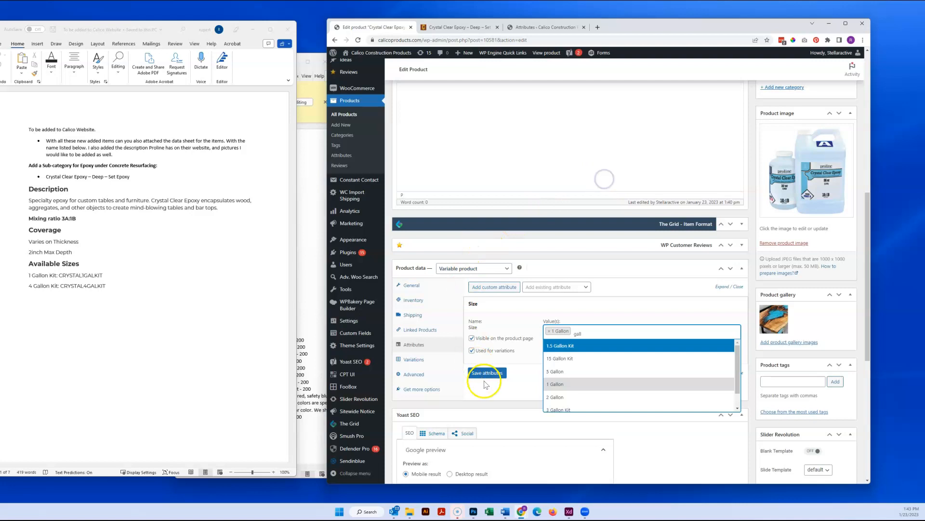
{"action": "left_click", "coordinate": [488, 373]}
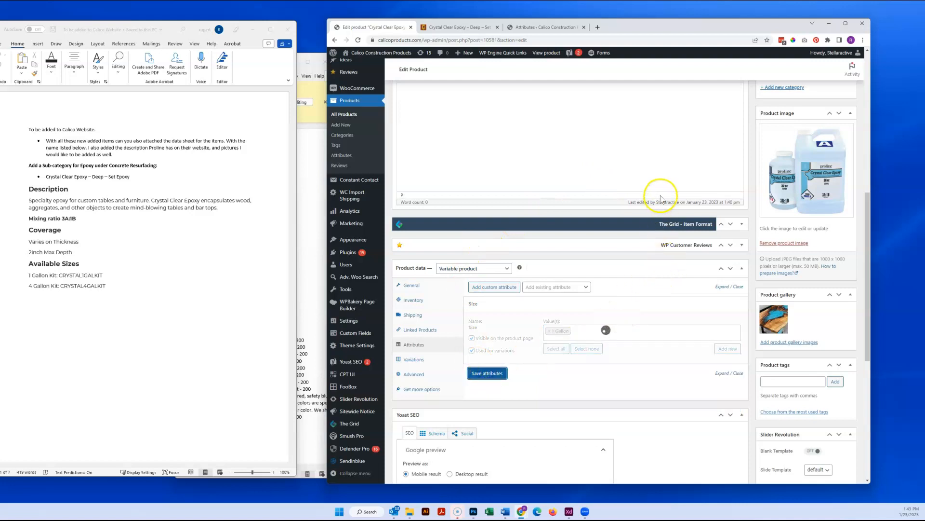
Open the Size attribute's term configuration and add a new term named 4 Gallon with the slug 4-gallon.
{"action": "scroll", "coordinate": [660, 198], "scroll_direction": "up", "scroll_amount": 10}
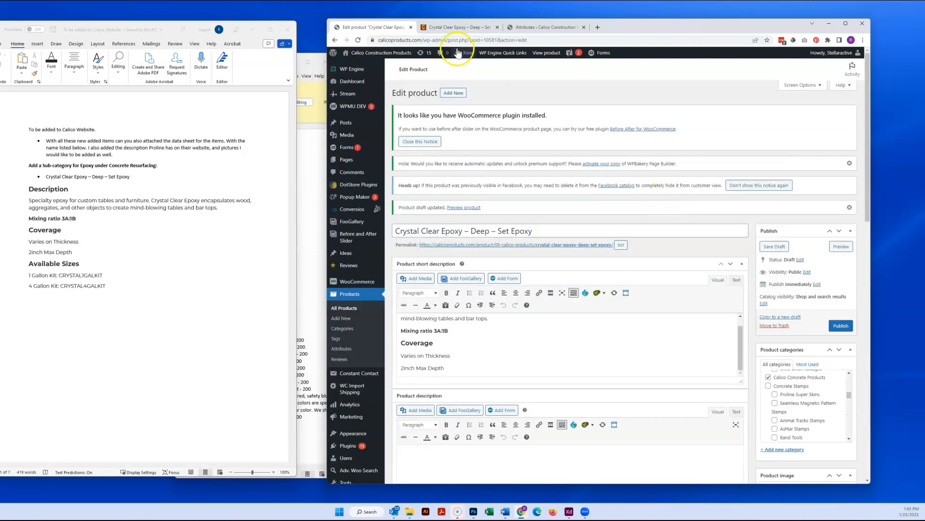
{"action": "left_click", "coordinate": [524, 30]}
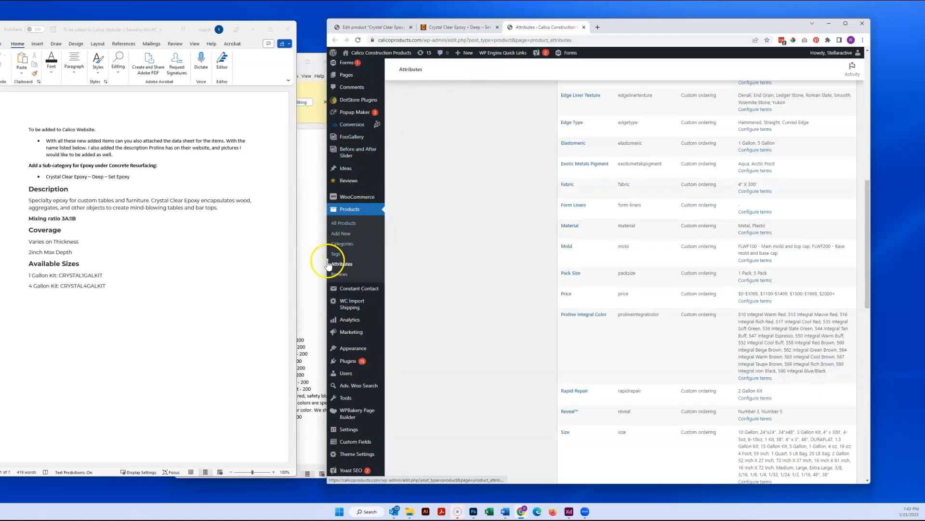
{"action": "scroll", "coordinate": [533, 258], "scroll_direction": "up", "scroll_amount": 8}
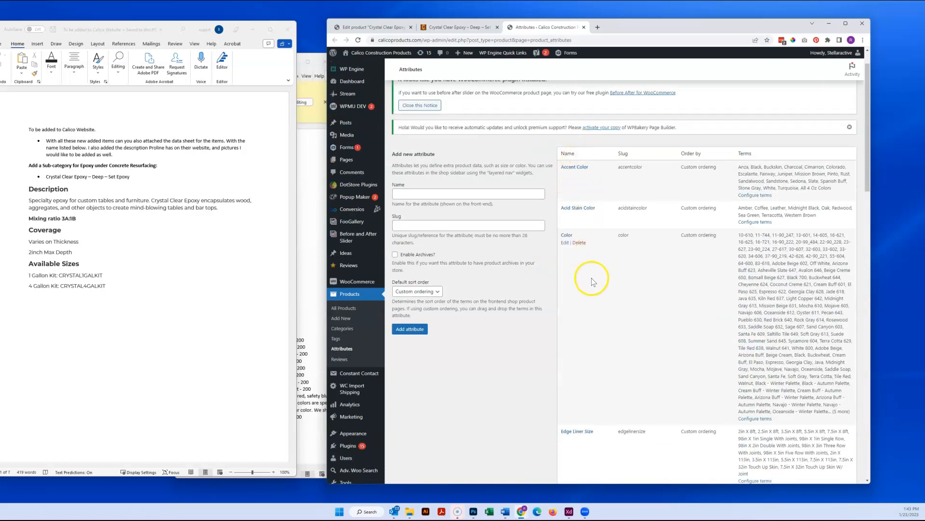
{"action": "scroll", "coordinate": [583, 222], "scroll_direction": "down", "scroll_amount": 4}
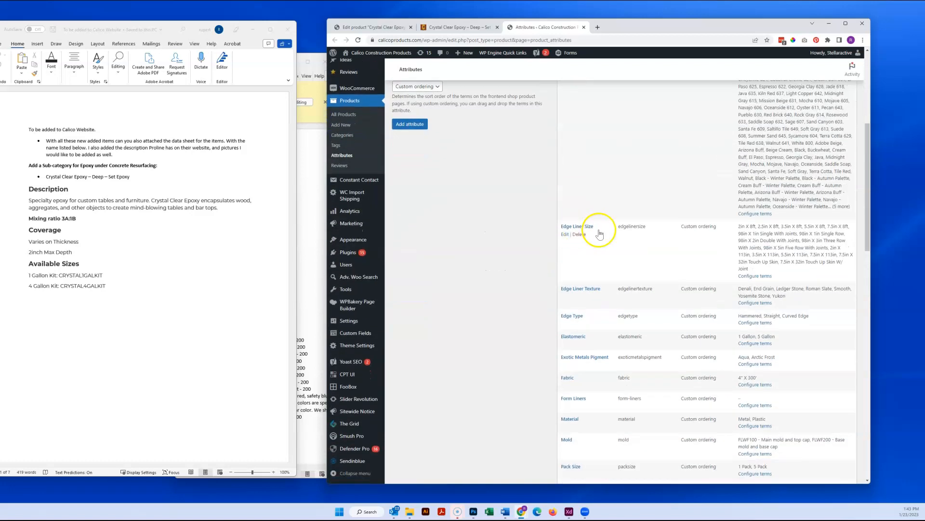
{"action": "scroll", "coordinate": [600, 233], "scroll_direction": "down", "scroll_amount": 2}
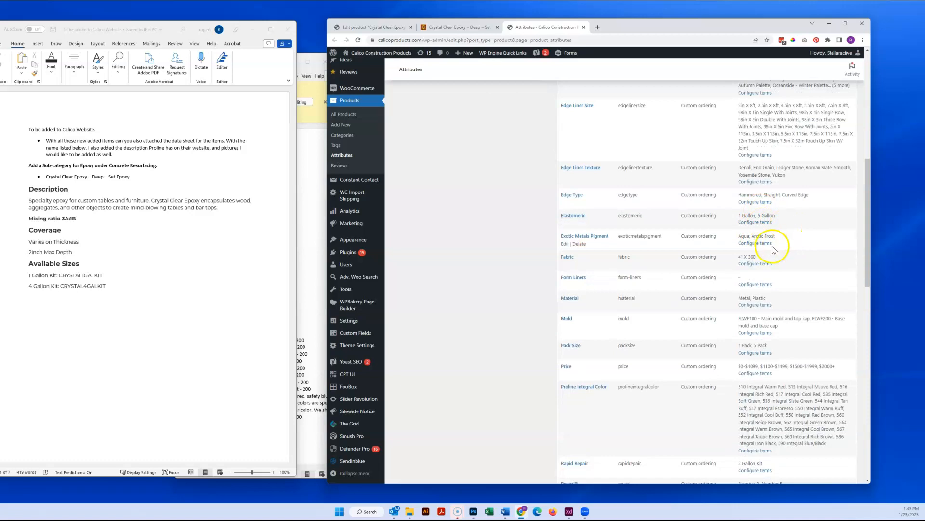
{"action": "scroll", "coordinate": [767, 256], "scroll_direction": "down", "scroll_amount": 4}
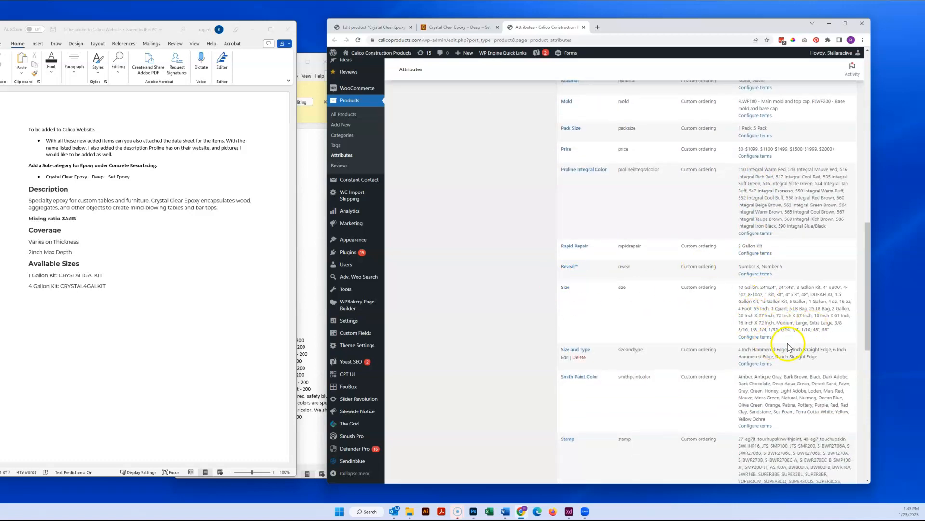
{"action": "left_click", "coordinate": [755, 338]}
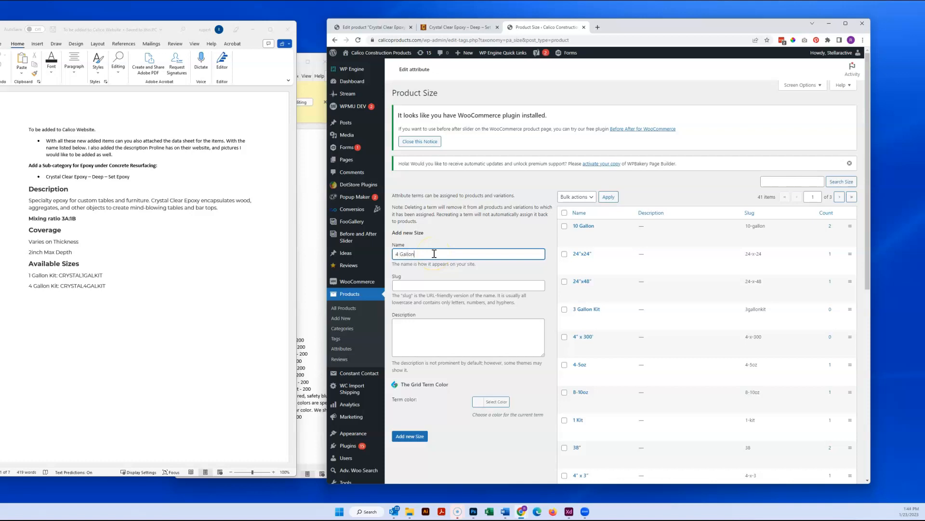
{"action": "left_click", "coordinate": [420, 282]}
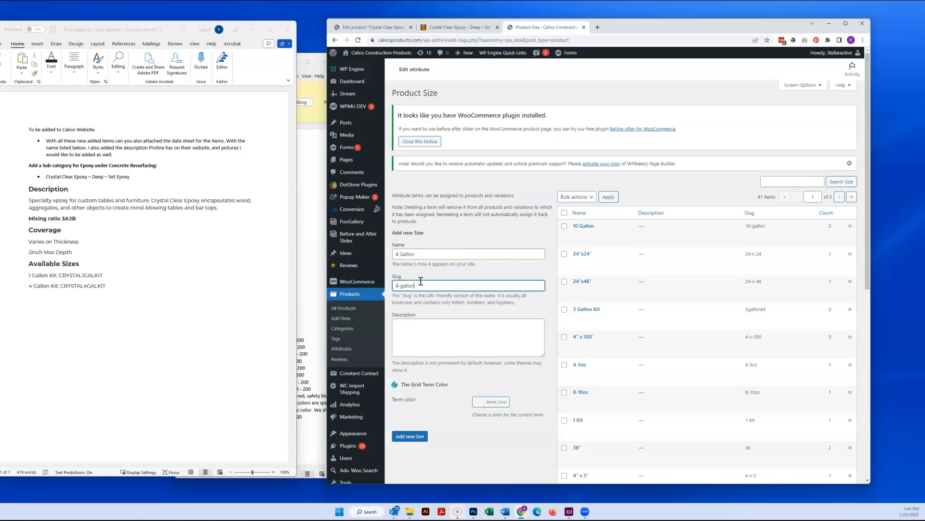
{"action": "left_click", "coordinate": [418, 438]}
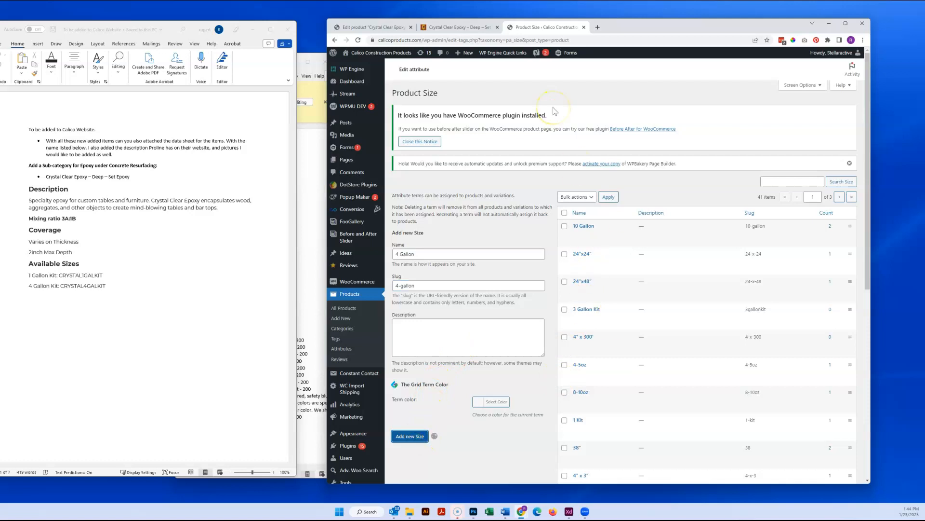
Return to the Crystal Clear Epoxy product, save its draft and expand the Size attribute in the product data.
{"action": "left_click", "coordinate": [362, 27]}
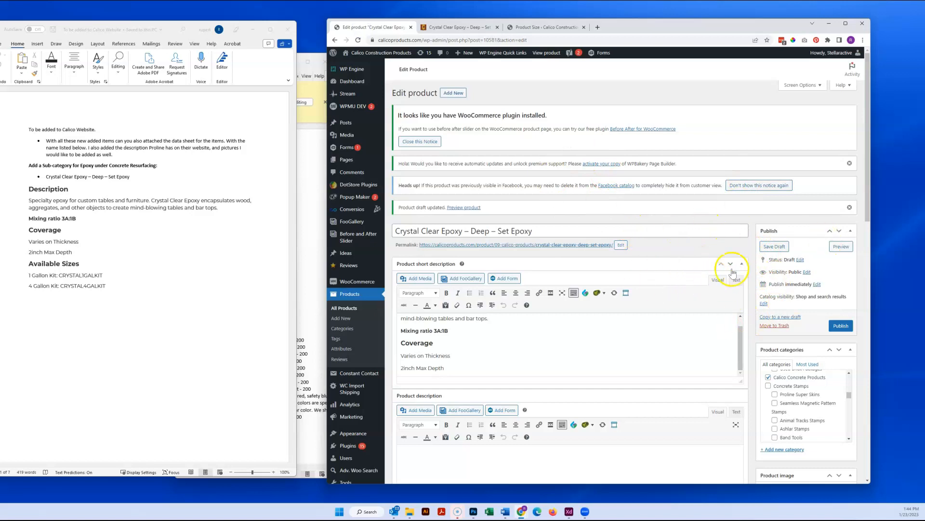
{"action": "left_click", "coordinate": [775, 247]}
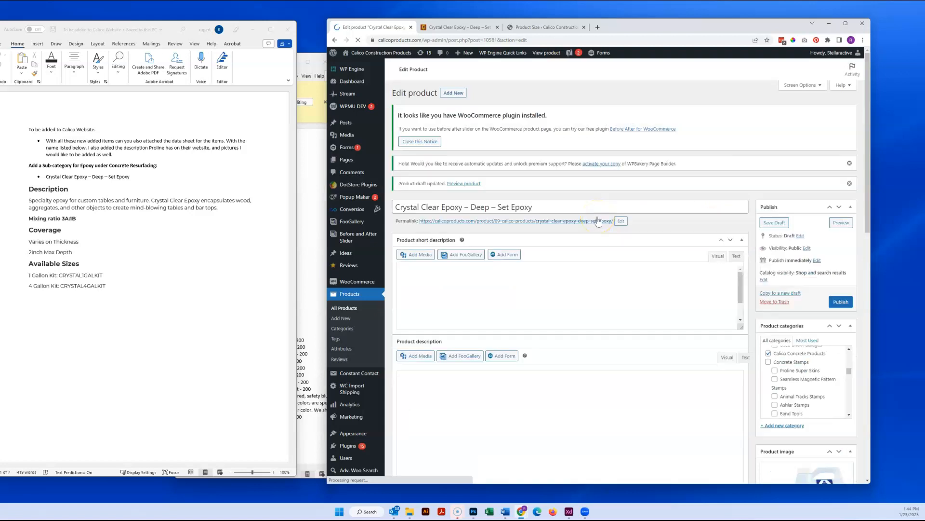
{"action": "scroll", "coordinate": [598, 221], "scroll_direction": "down", "scroll_amount": 5}
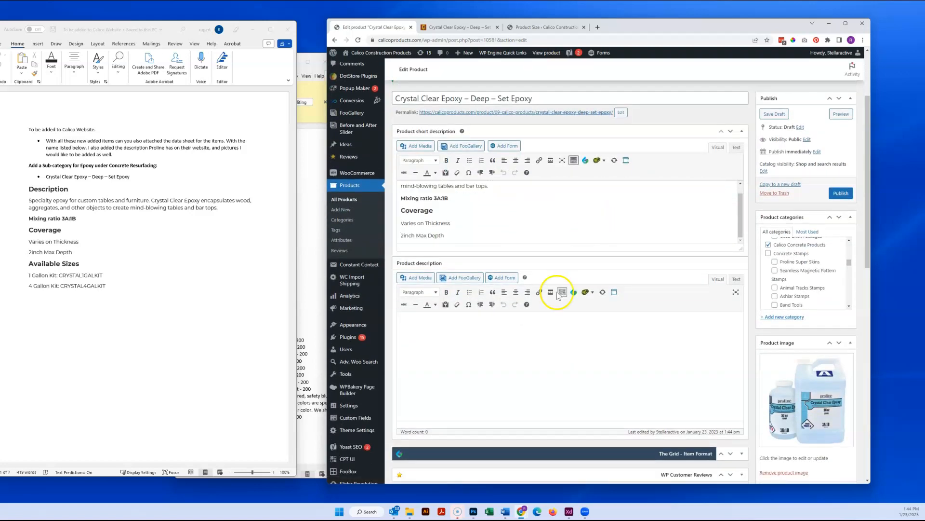
{"action": "scroll", "coordinate": [558, 295], "scroll_direction": "down", "scroll_amount": 5}
{"action": "left_click", "coordinate": [417, 321]}
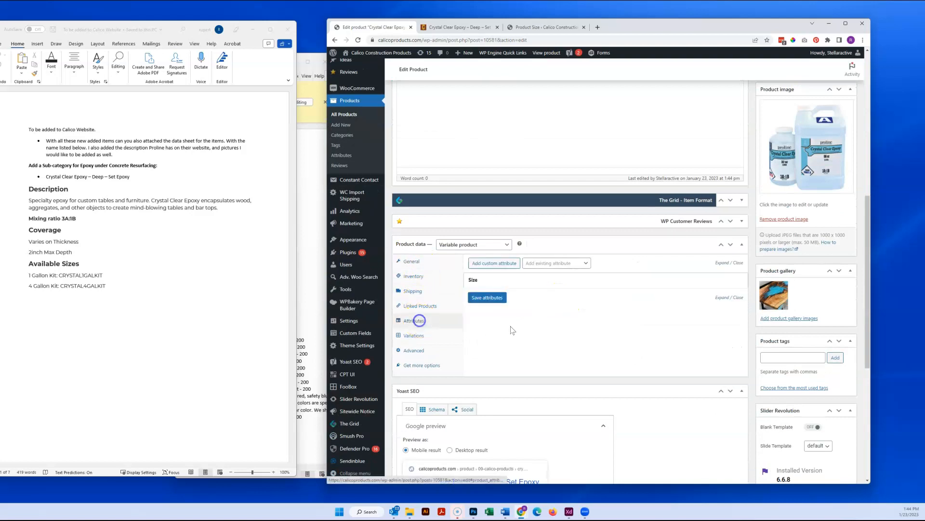
{"action": "left_click", "coordinate": [508, 276]}
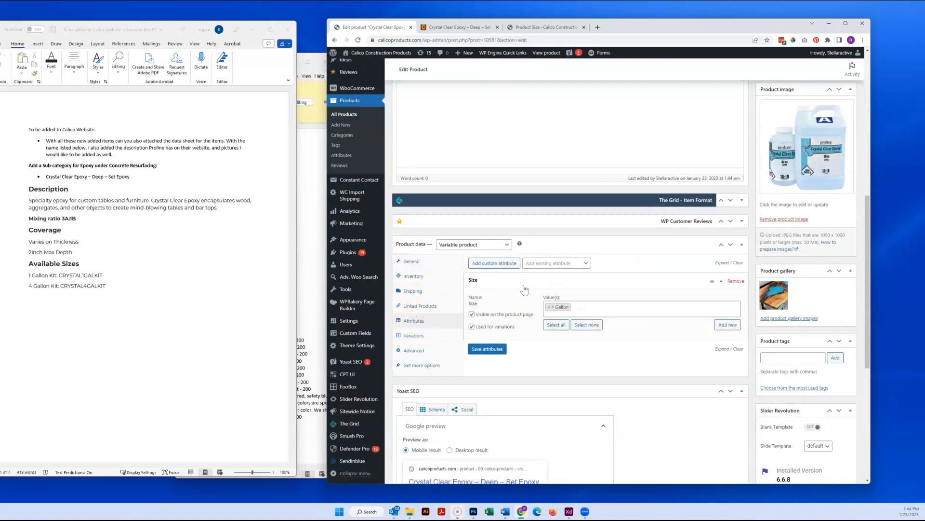
Add 4 Gallon to the Size attribute's values and save the product's attributes.
{"action": "left_click", "coordinate": [593, 304]}
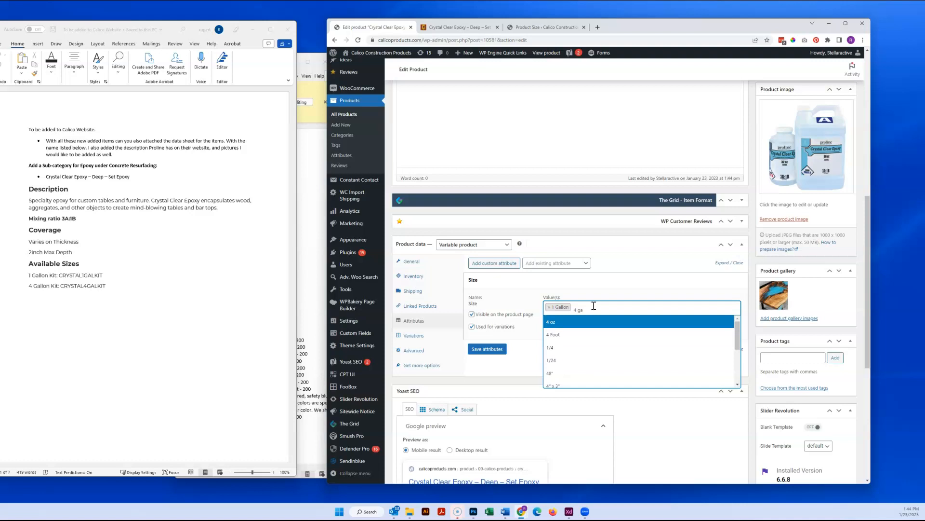
{"action": "type", "text": "ll"}
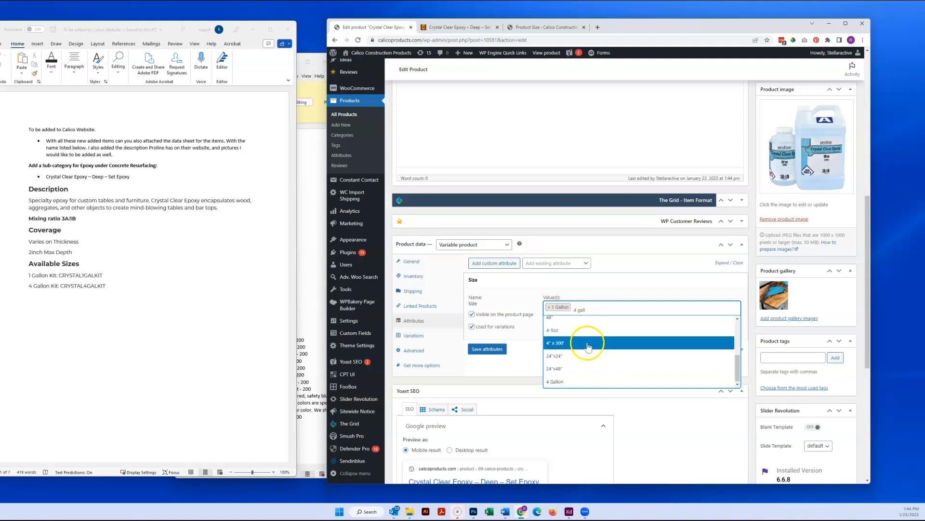
{"action": "left_click", "coordinate": [561, 378]}
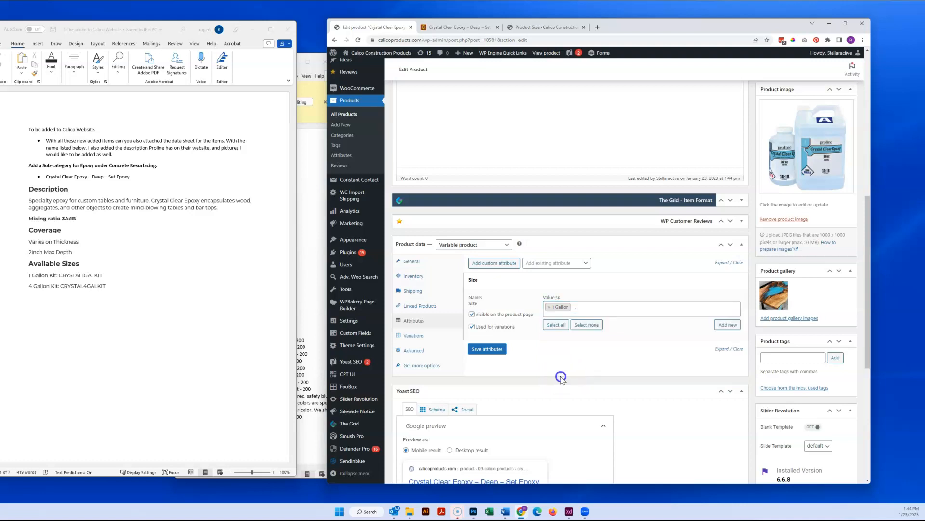
{"action": "left_click", "coordinate": [598, 309]}
{"action": "left_click", "coordinate": [560, 334]}
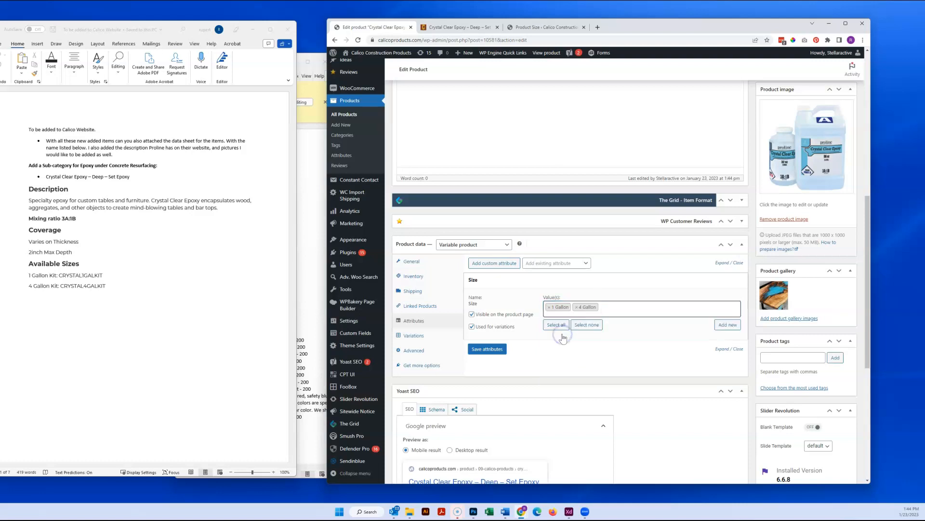
{"action": "left_click", "coordinate": [496, 351]}
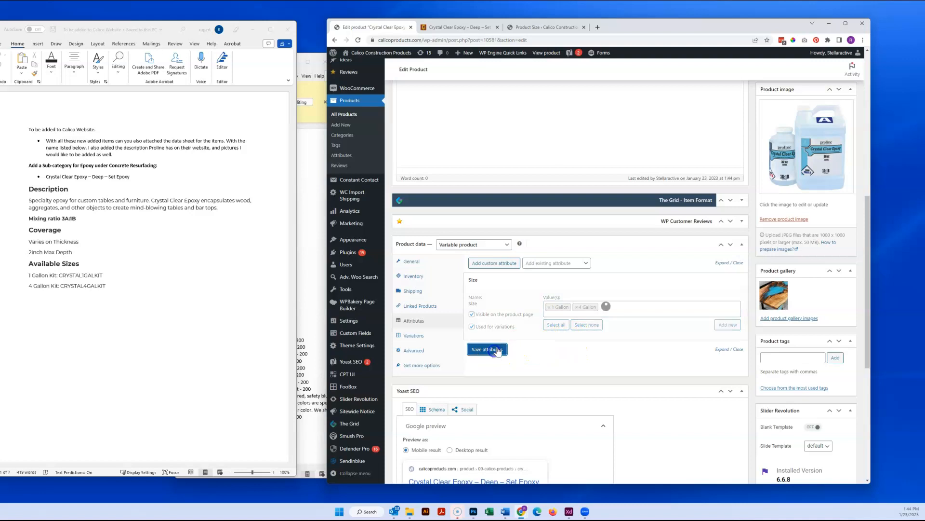
{"action": "left_click", "coordinate": [520, 280]}
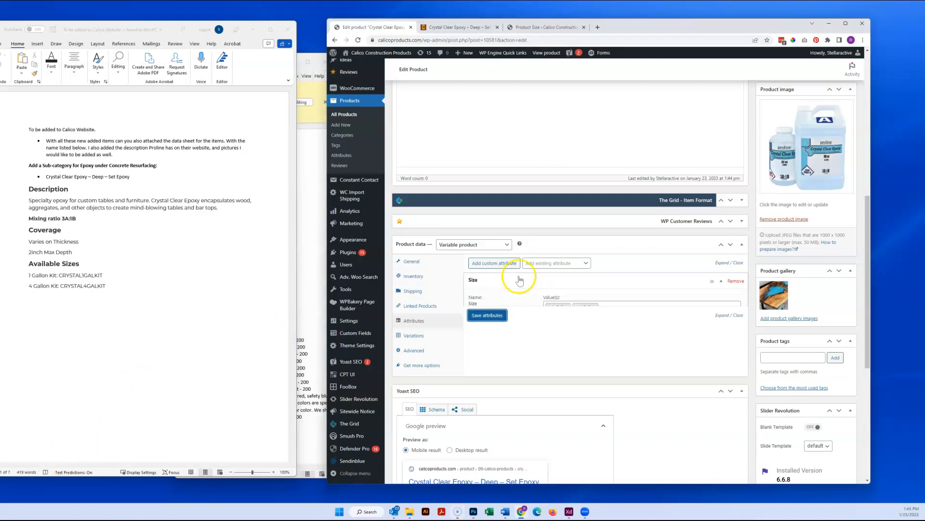
Create the product's variations from all attributes.
{"action": "left_click", "coordinate": [419, 338]}
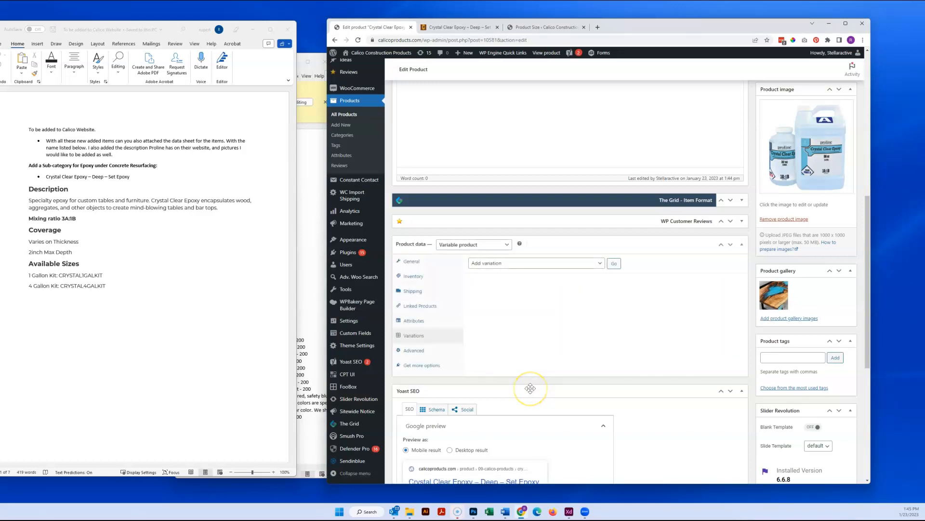
{"action": "left_click", "coordinate": [574, 263]}
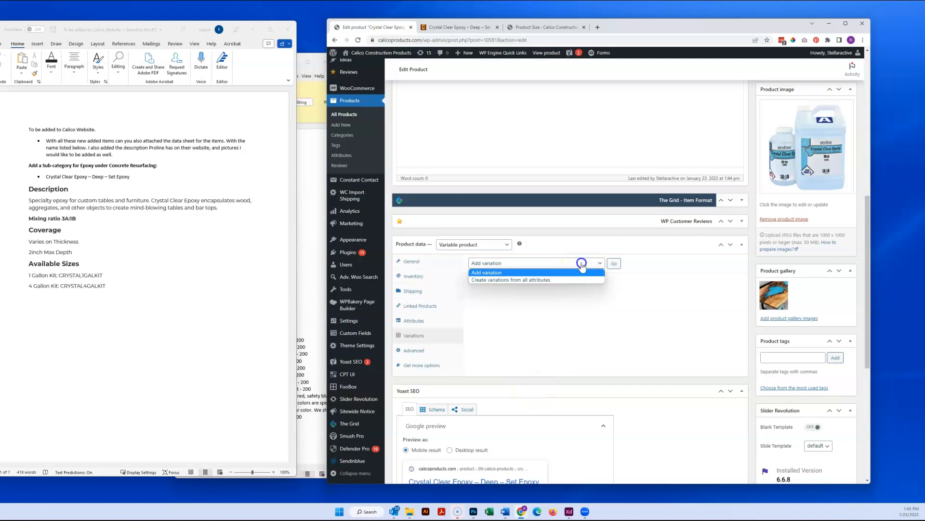
{"action": "left_click", "coordinate": [529, 280]}
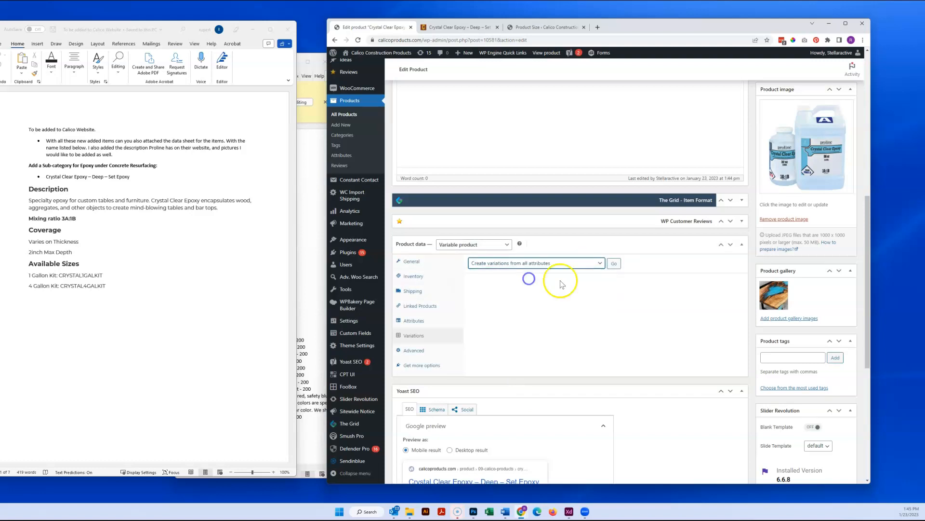
{"action": "left_click", "coordinate": [613, 264]}
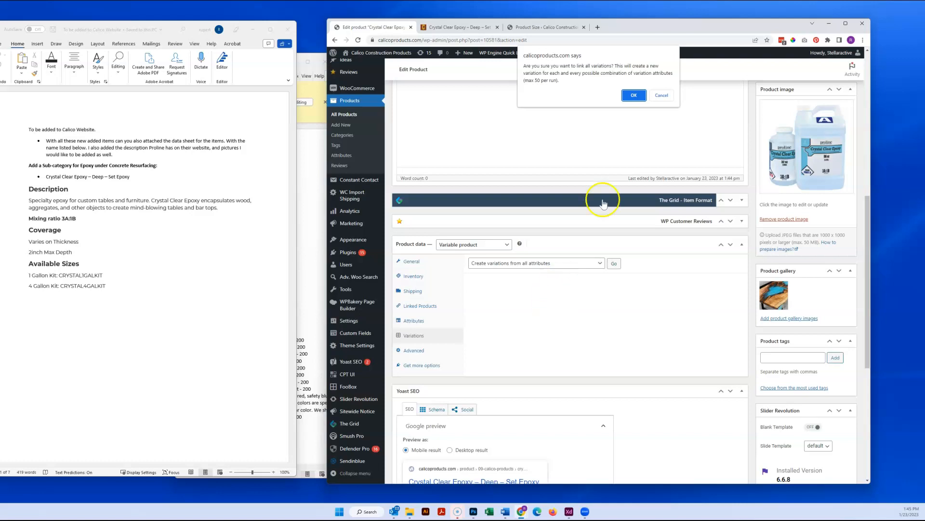
{"action": "left_click", "coordinate": [633, 96]}
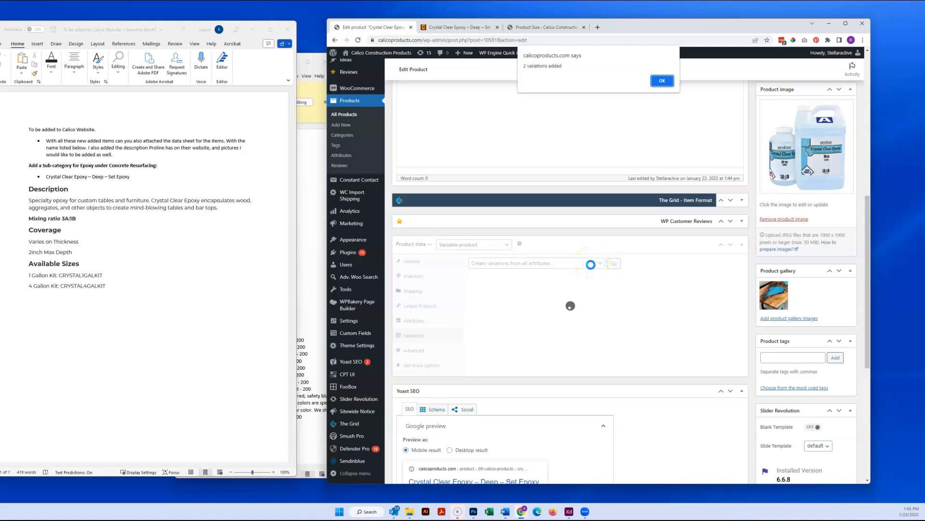
{"action": "left_click", "coordinate": [663, 81]}
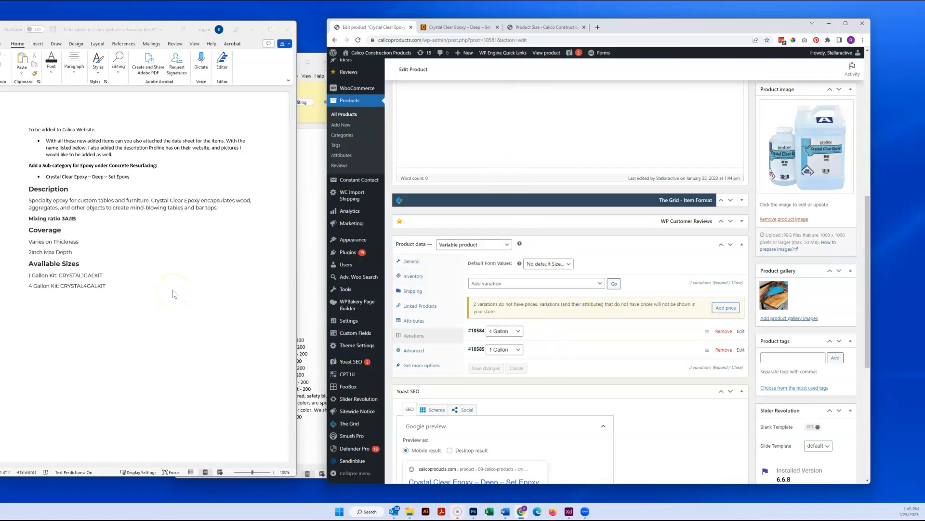
Expand the 4 Gallon variation and copy CRYSTAL4GALKIT from the Word document as its SKU.
{"action": "left_click", "coordinate": [118, 285]}
{"action": "left_click_drag", "start_coordinate": [107, 274], "coordinate": [58, 275]}
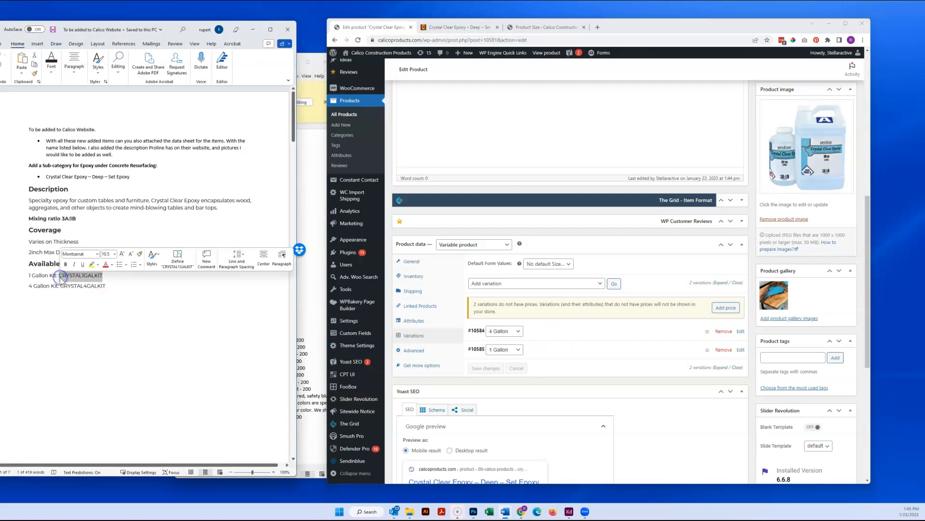
{"action": "left_click", "coordinate": [545, 334]}
{"action": "scroll", "coordinate": [550, 331], "scroll_direction": "down", "scroll_amount": 2}
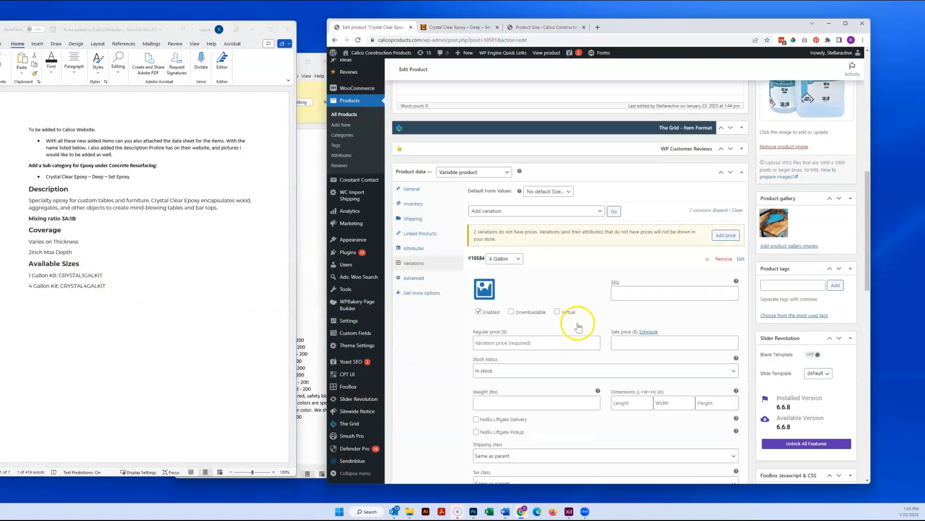
{"action": "left_click", "coordinate": [621, 295]}
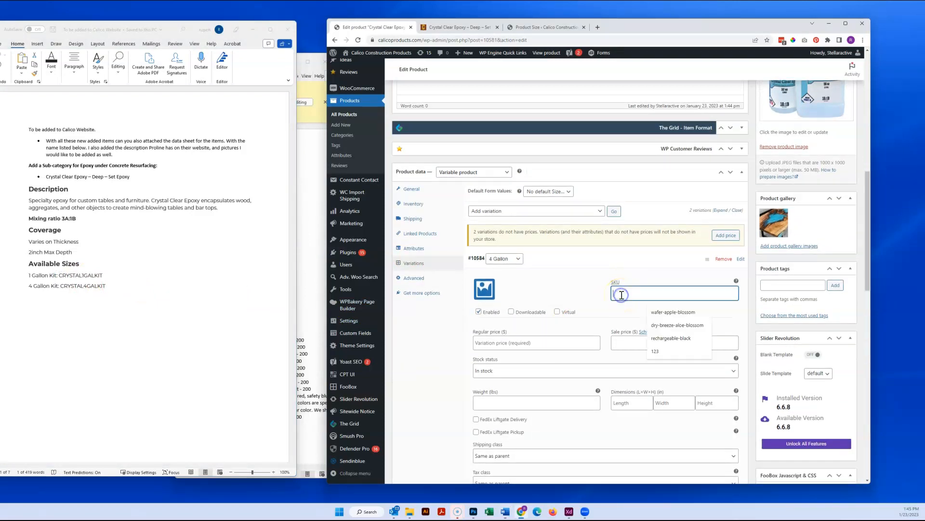
{"action": "left_click", "coordinate": [117, 279]}
{"action": "left_click_drag", "start_coordinate": [107, 286], "coordinate": [63, 289]}
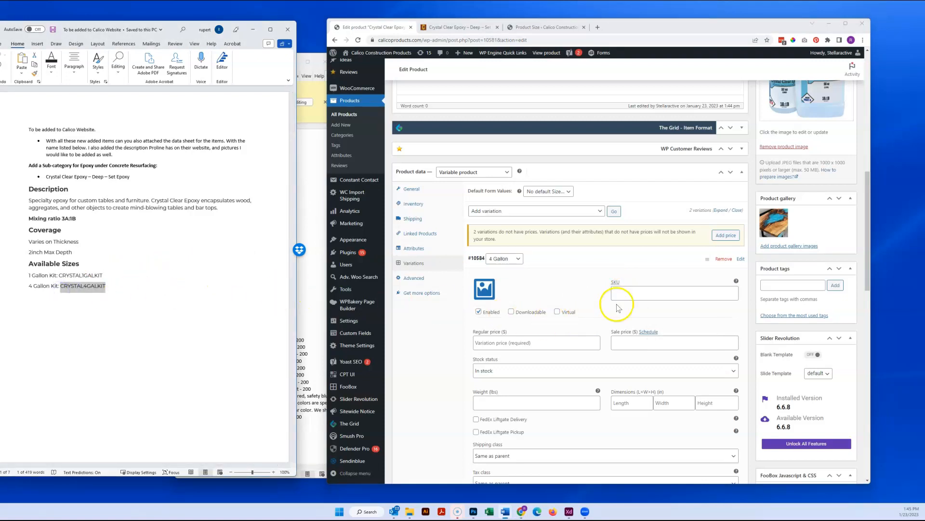
{"action": "left_click", "coordinate": [626, 291]}
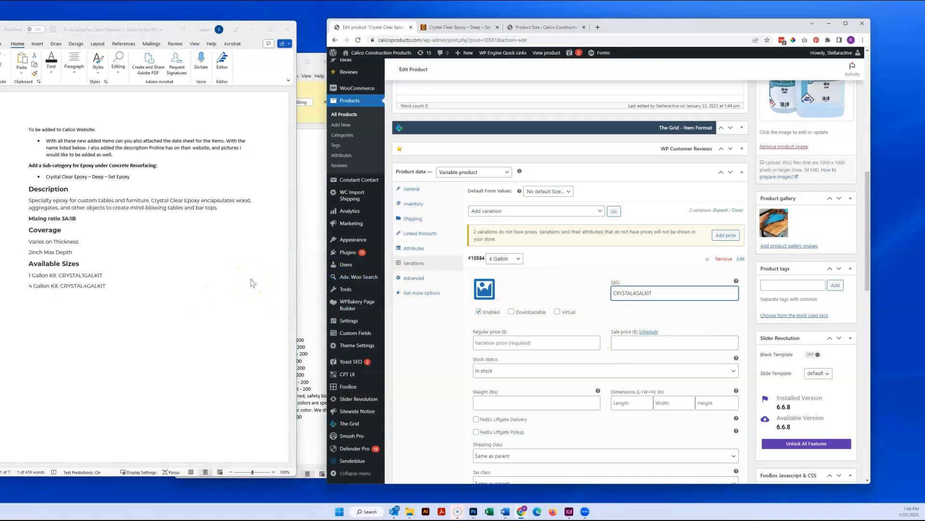
Look up the Crystal Clear Epoxy 4g kit in the pricing document and set the 4 Gallon variation's regular price to 380.
{"action": "left_click", "coordinate": [298, 309]}
{"action": "left_click", "coordinate": [266, 213]}
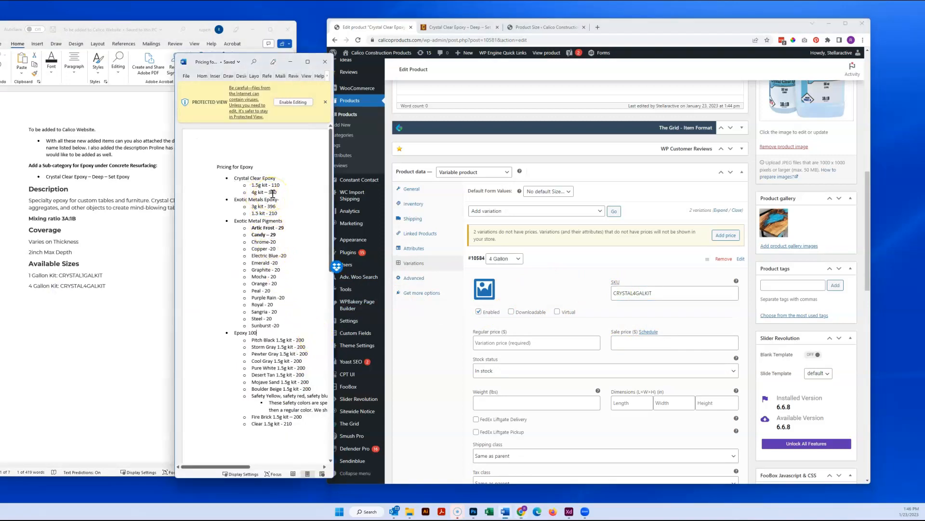
{"action": "left_click", "coordinate": [503, 343]}
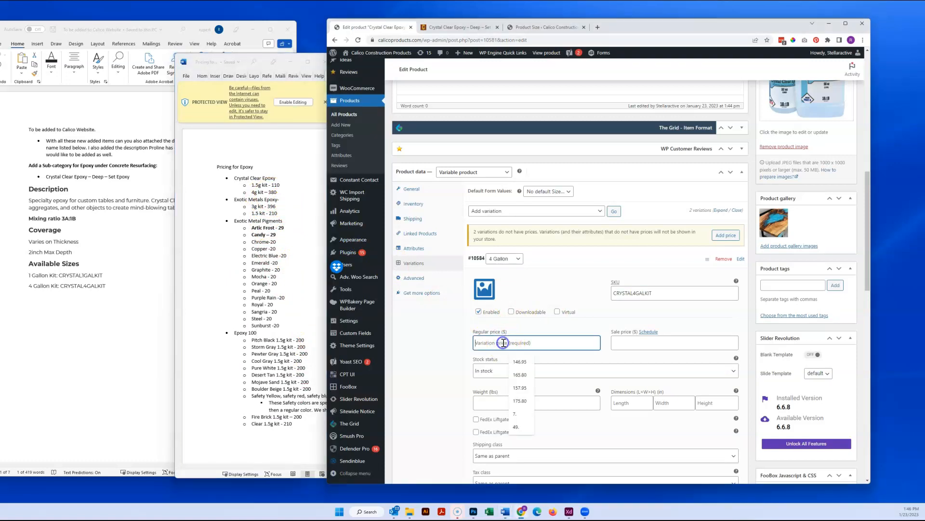
{"action": "type", "text": "380"}
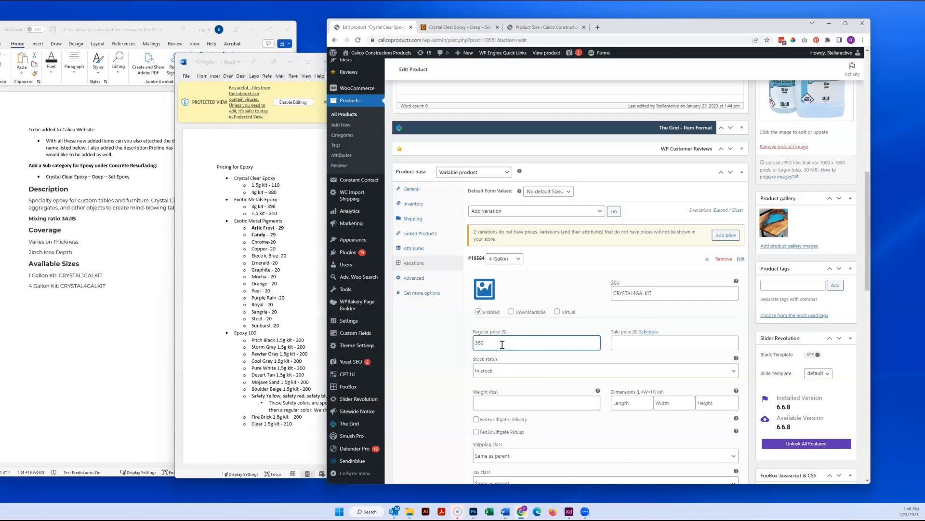
{"action": "left_click", "coordinate": [482, 402]}
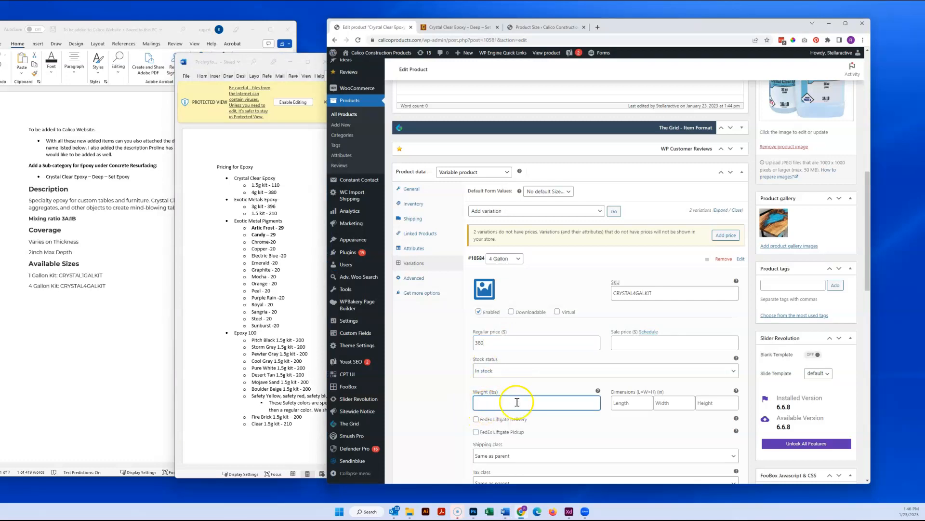
Expand the 1 Gallon variation and copy CRYSTAL1GALKIT from the Word document as its SKU.
{"action": "left_click", "coordinate": [514, 406]}
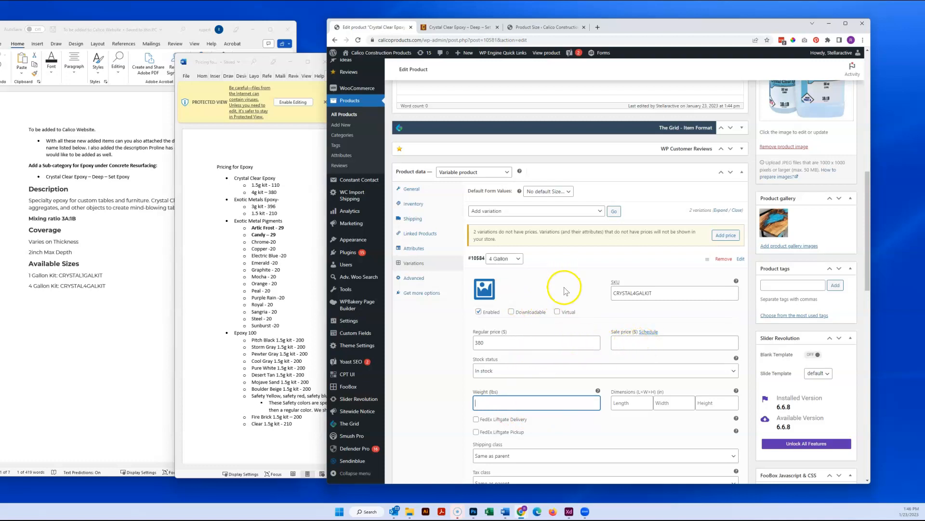
{"action": "left_click", "coordinate": [559, 260]}
{"action": "left_click", "coordinate": [557, 278]}
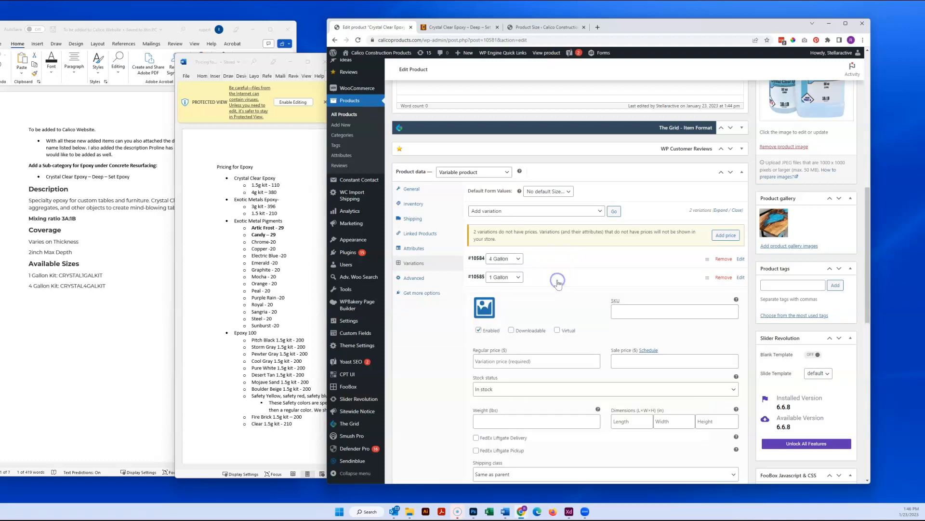
{"action": "left_click", "coordinate": [126, 223]}
{"action": "double_click", "coordinate": [103, 286]}
{"action": "left_click_drag", "start_coordinate": [110, 275], "coordinate": [59, 276]}
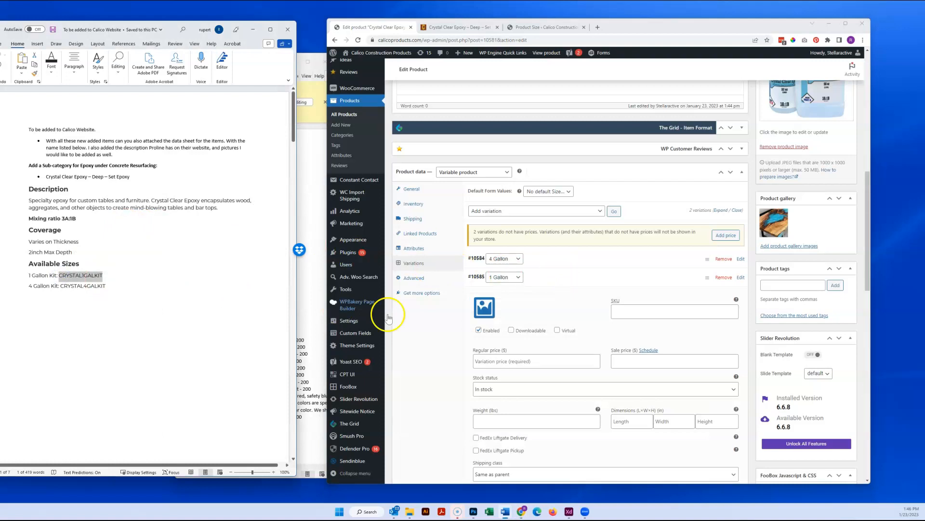
{"action": "left_click", "coordinate": [632, 312]}
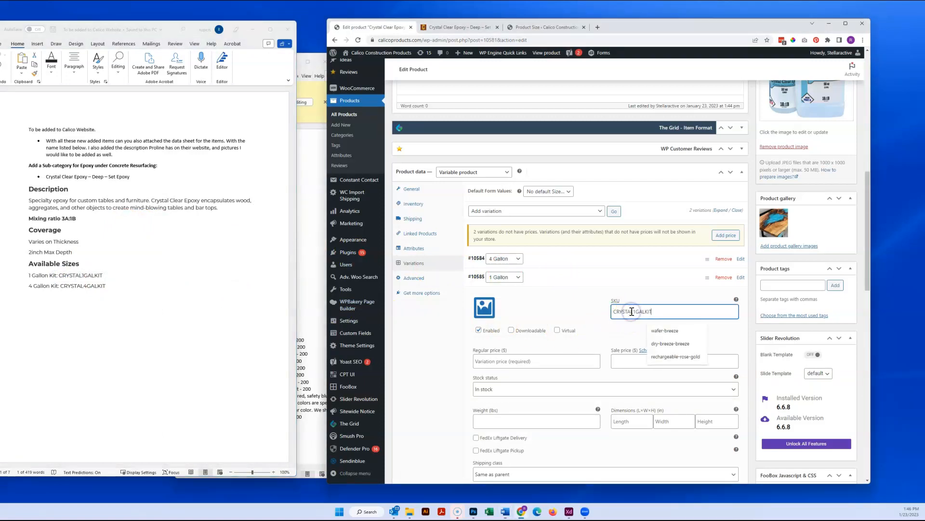
Look up the Crystal Clear Epoxy 1.5g kit in the pricing document and set the 1 Gallon variation's regular price to 110.
{"action": "left_click", "coordinate": [300, 331]}
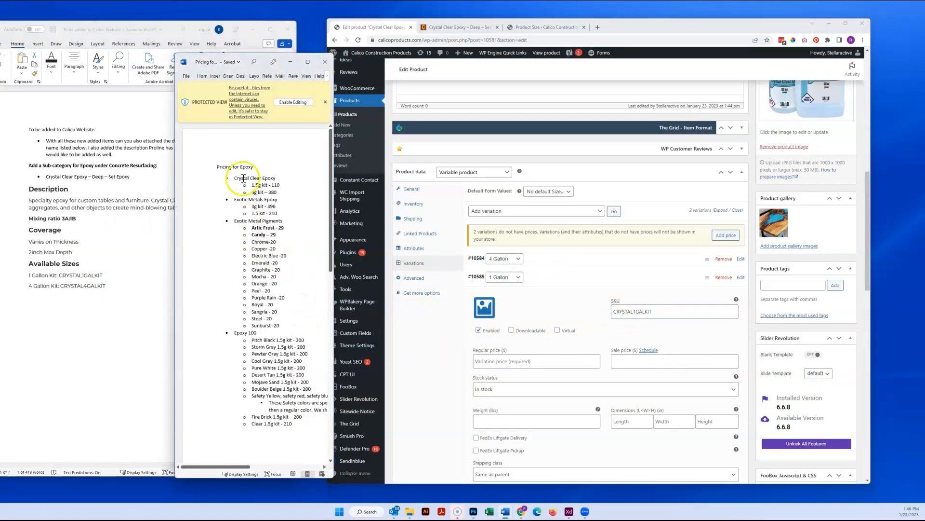
{"action": "left_click", "coordinate": [484, 360]}
{"action": "type", "text": "110"}
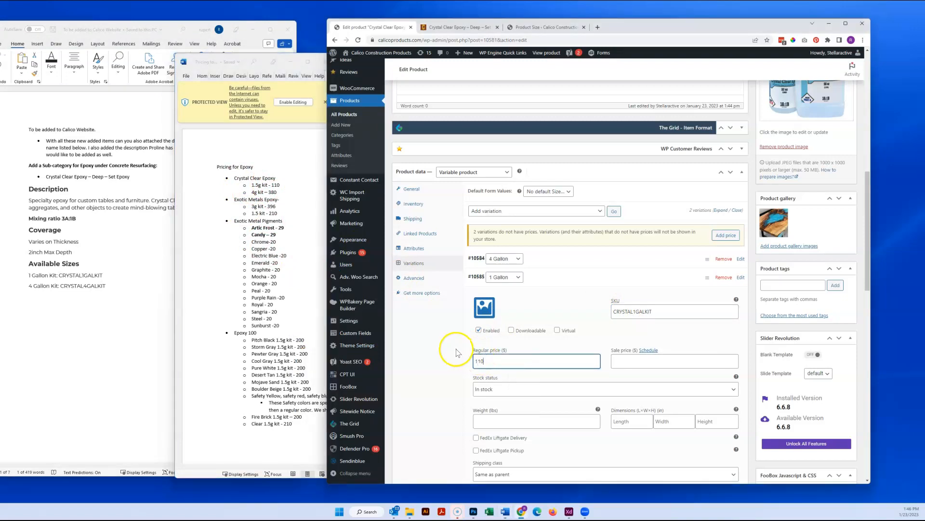
Save the Crystal Clear Epoxy product as a draft.
{"action": "scroll", "coordinate": [448, 354], "scroll_direction": "down", "scroll_amount": 1}
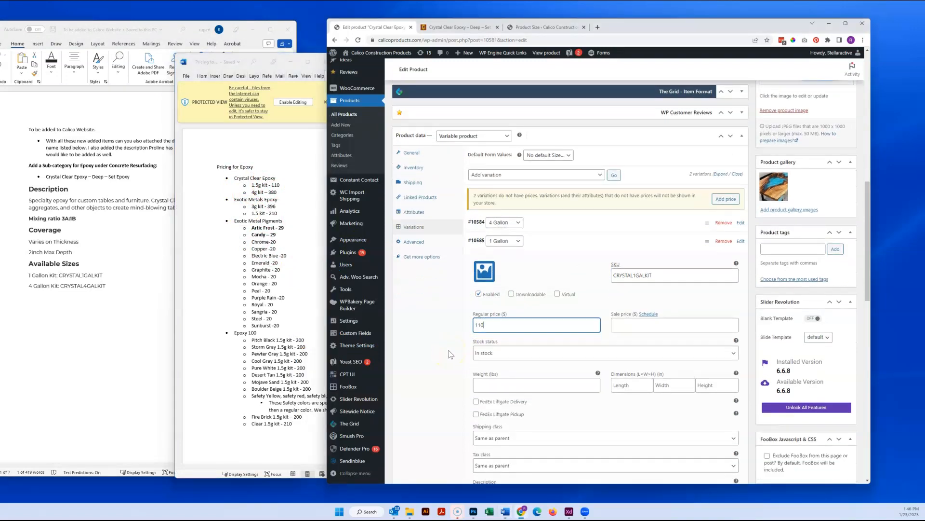
{"action": "scroll", "coordinate": [449, 354], "scroll_direction": "down", "scroll_amount": 1}
{"action": "scroll", "coordinate": [541, 308], "scroll_direction": "down", "scroll_amount": 1}
{"action": "scroll", "coordinate": [533, 352], "scroll_direction": "up", "scroll_amount": 5}
{"action": "scroll", "coordinate": [636, 307], "scroll_direction": "up", "scroll_amount": 10}
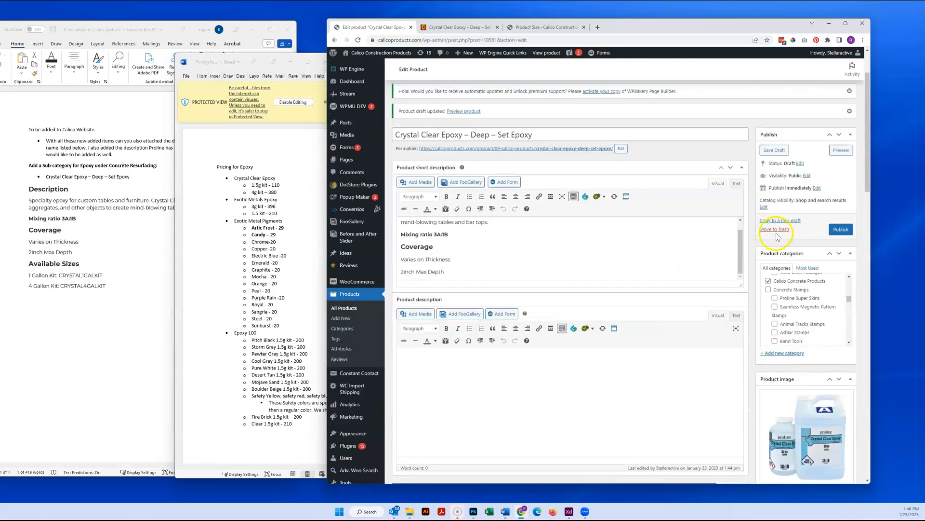
{"action": "left_click", "coordinate": [774, 151]}
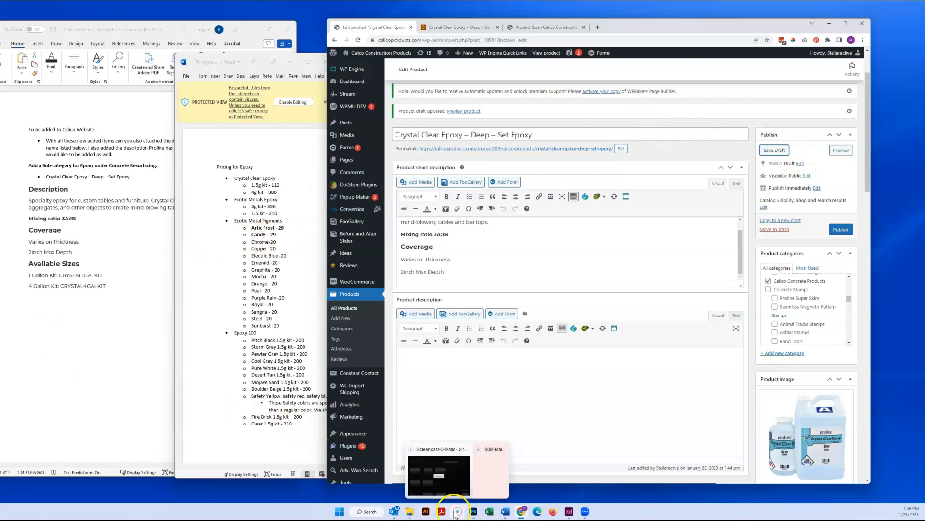
Close the Product Size page and reload the Crystal Clear Epoxy storefront preview.
{"action": "left_click", "coordinate": [534, 29]}
{"action": "left_click", "coordinate": [536, 29]}
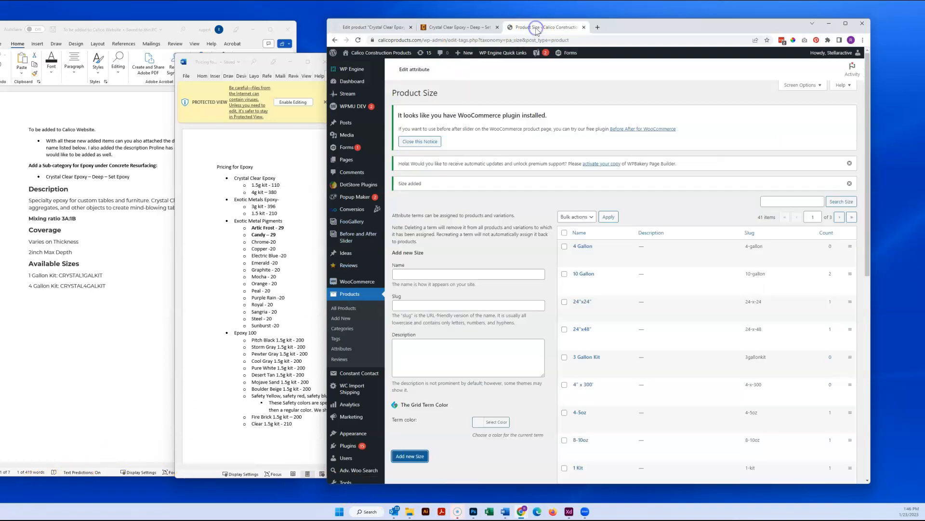
{"action": "left_click", "coordinate": [449, 28]}
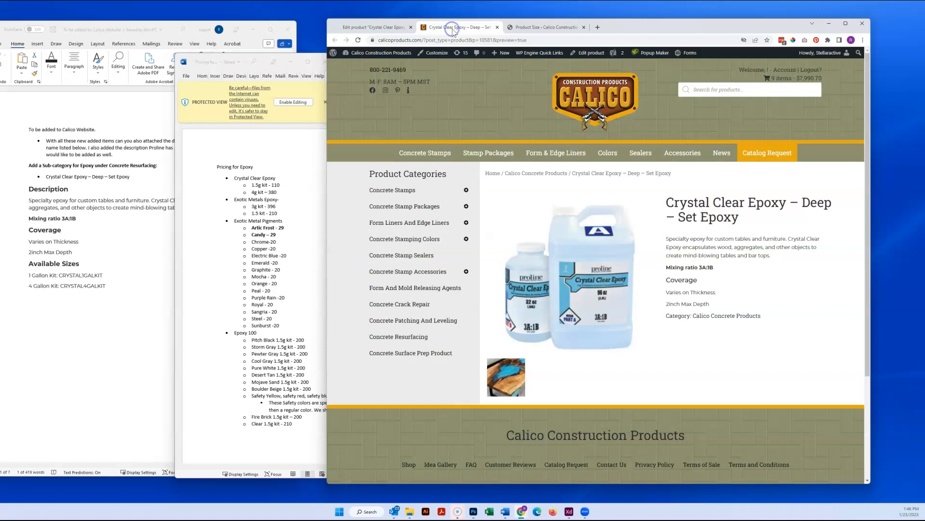
{"action": "left_click", "coordinate": [584, 28]}
{"action": "left_click", "coordinate": [358, 40]}
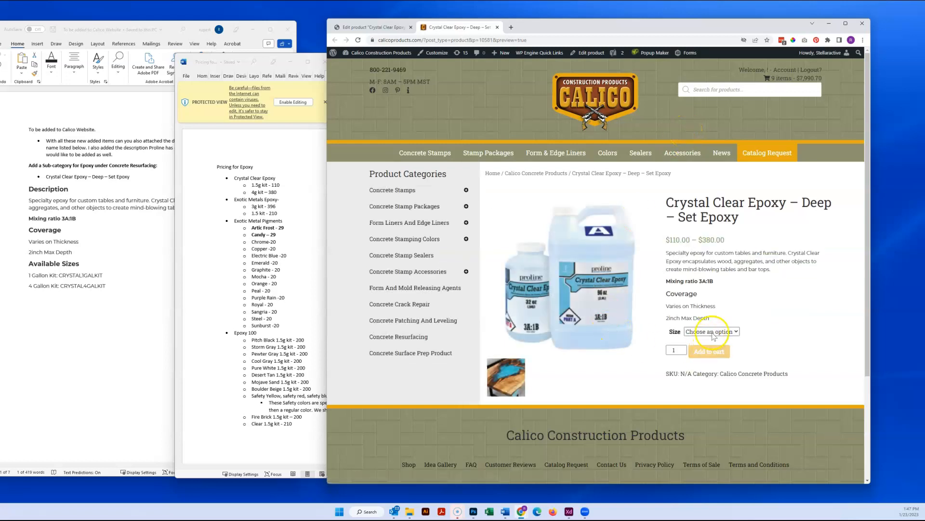
Select the 4 Gallon and 1 Gallon sizes in the product preview to check each one's price and SKU.
{"action": "left_click", "coordinate": [711, 331]}
{"action": "left_click", "coordinate": [710, 356]}
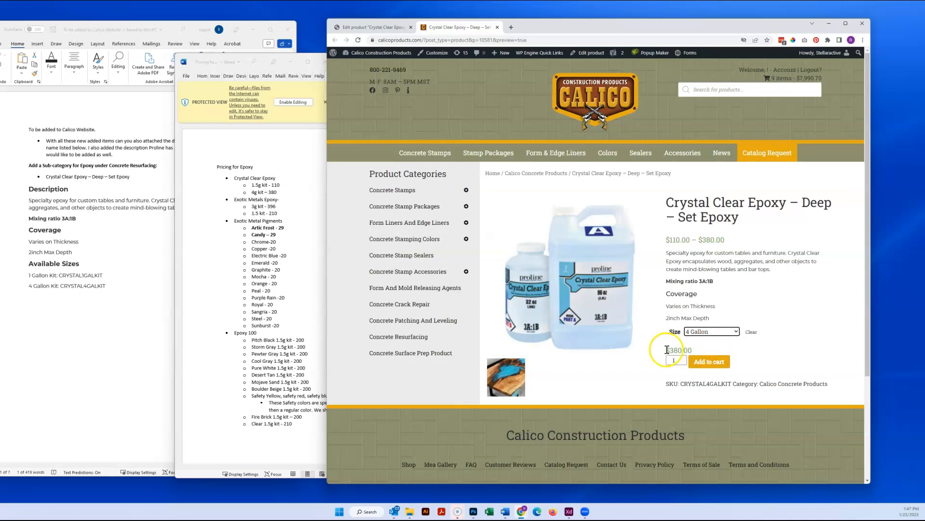
{"action": "left_click", "coordinate": [711, 331]}
{"action": "left_click", "coordinate": [706, 356]}
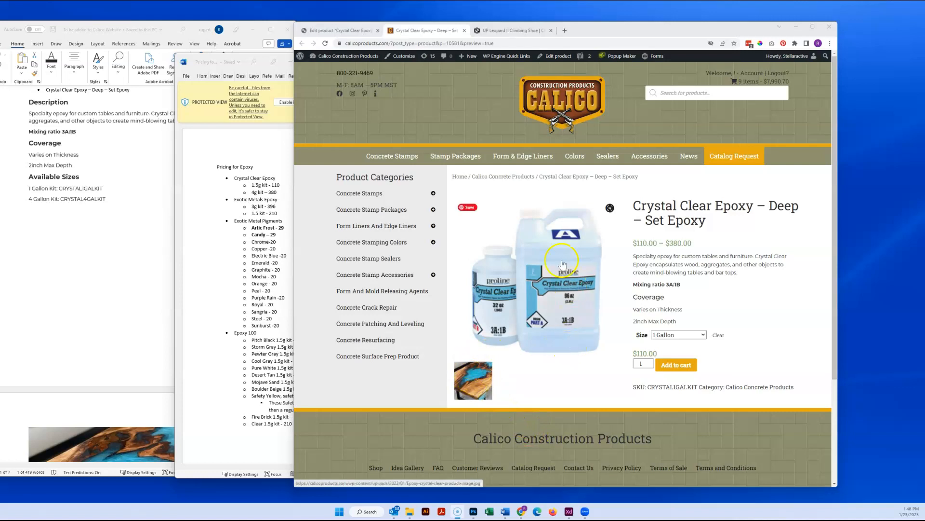
View several gallery images on the Leopard II climbing shoe page as an example of a product gallery.
{"action": "left_click", "coordinate": [513, 30]}
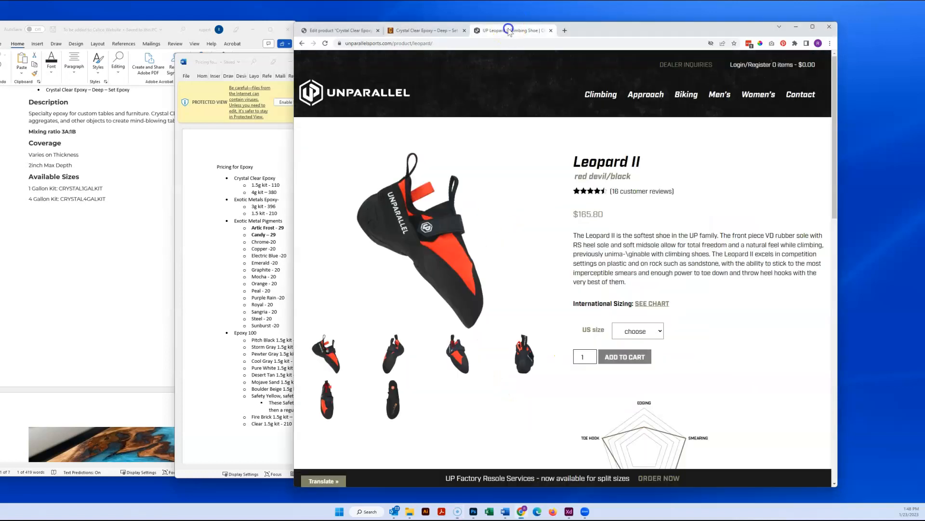
{"action": "left_click", "coordinate": [462, 365]}
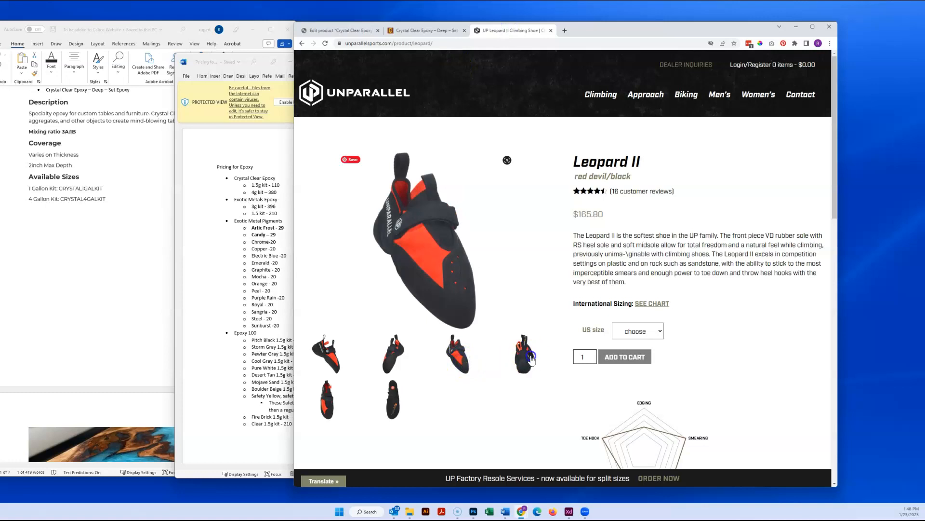
{"action": "left_click", "coordinate": [530, 358]}
{"action": "left_click", "coordinate": [394, 405]}
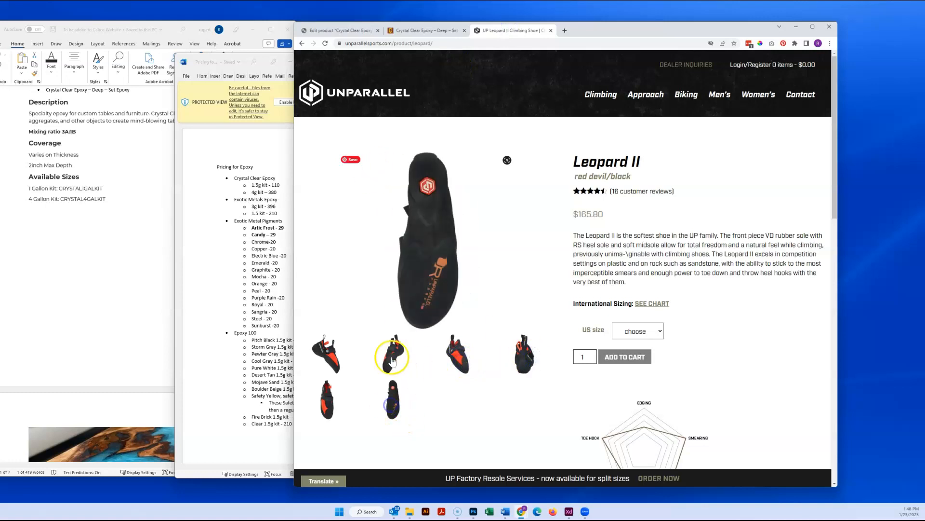
{"action": "left_click", "coordinate": [325, 397]}
Return to the Crystal Clear Epoxy preview and browse its gallery images at full size.
{"action": "left_click", "coordinate": [411, 31]}
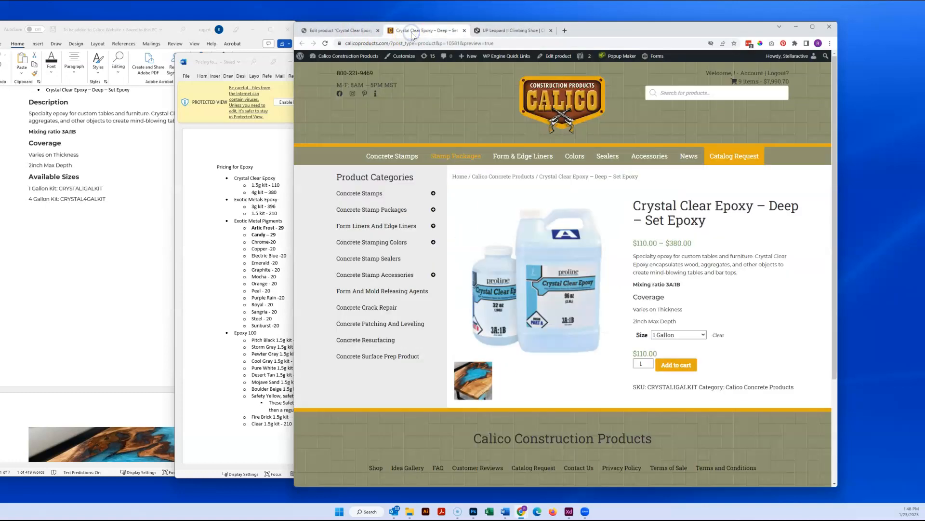
{"action": "left_click", "coordinate": [473, 382]}
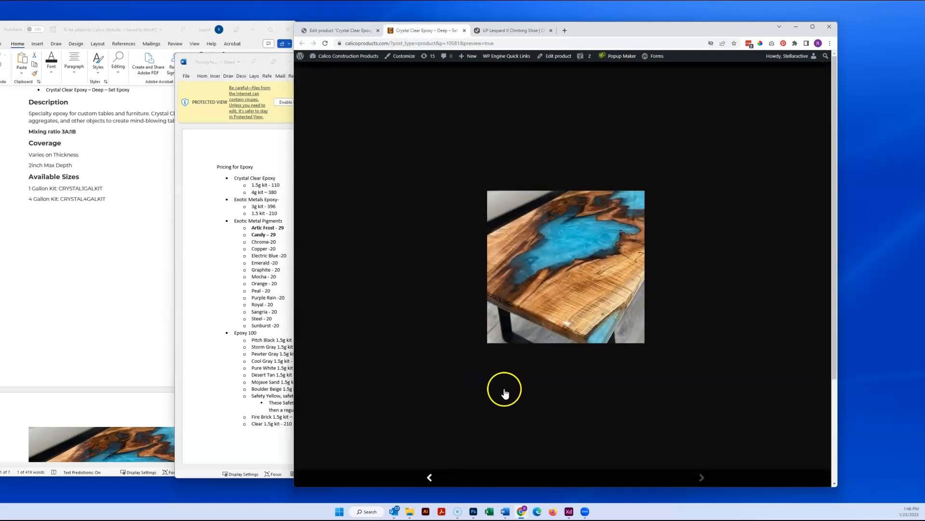
{"action": "left_click", "coordinate": [429, 477]}
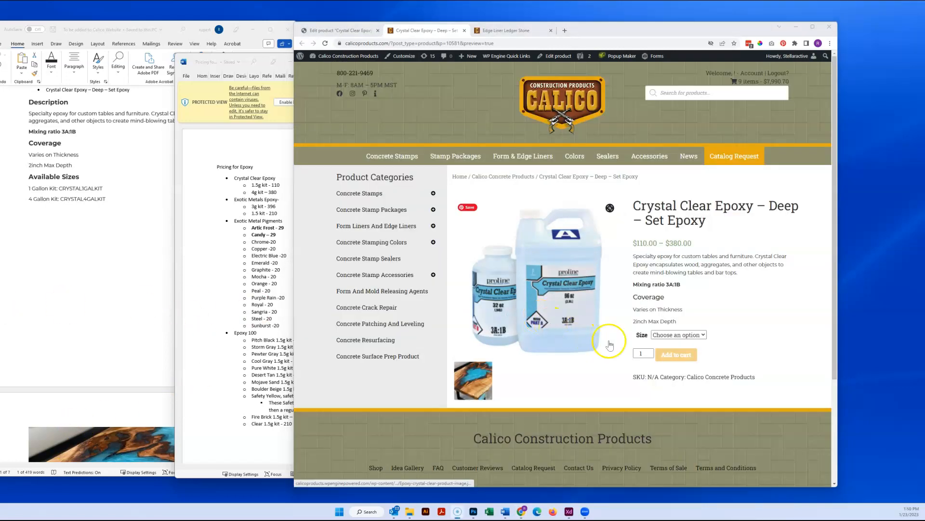
Check the Size options' order in the preview and move the 1 Gallon variation above 4 Gallon in the product's variations.
{"action": "left_click", "coordinate": [678, 335]}
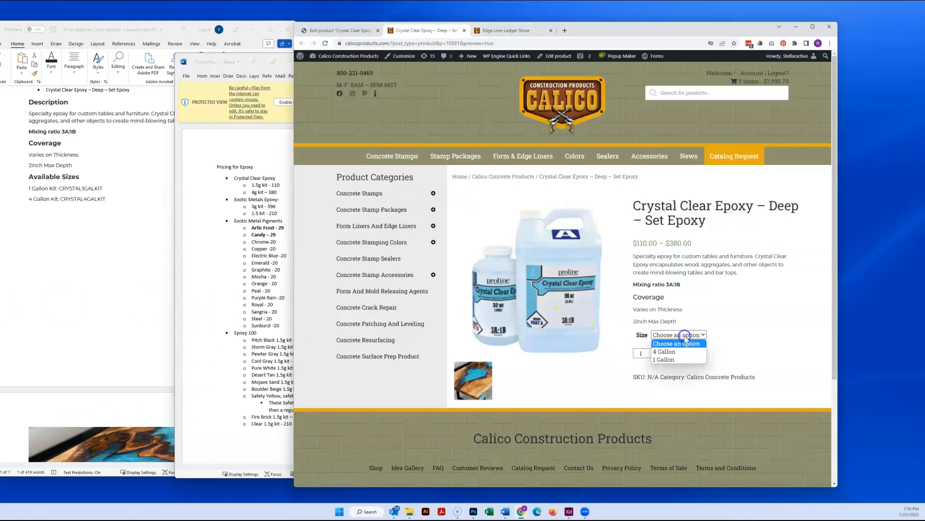
{"action": "left_click", "coordinate": [667, 360]}
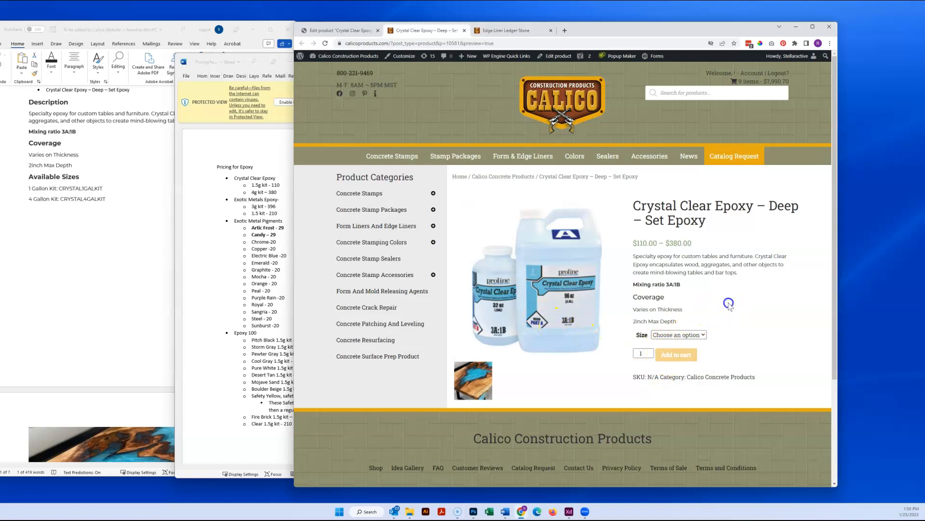
{"action": "left_click", "coordinate": [334, 33]}
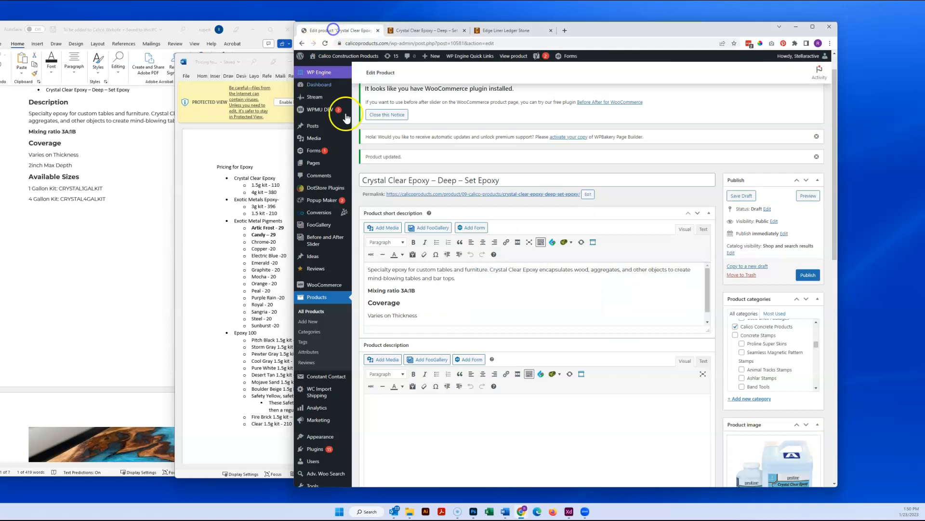
{"action": "scroll", "coordinate": [418, 256], "scroll_direction": "down", "scroll_amount": 3}
{"action": "scroll", "coordinate": [418, 256], "scroll_direction": "down", "scroll_amount": 2}
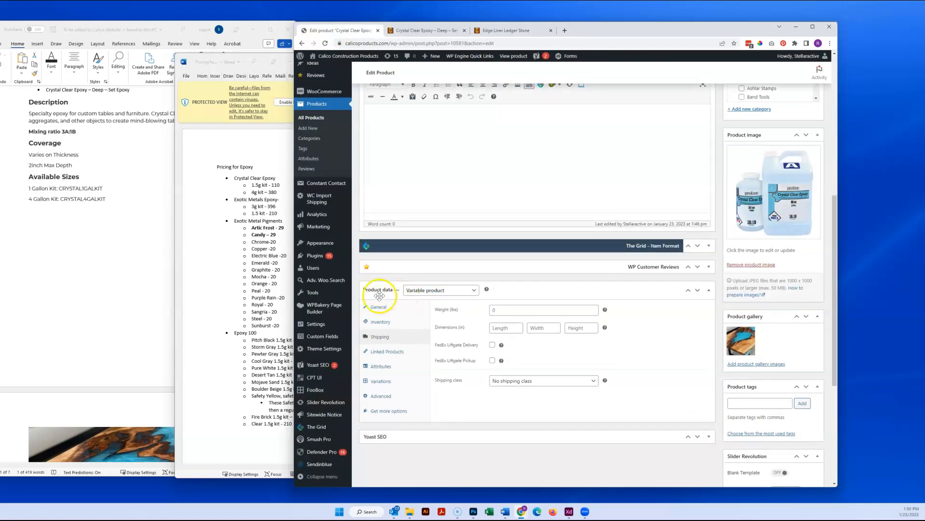
{"action": "left_click", "coordinate": [381, 381]}
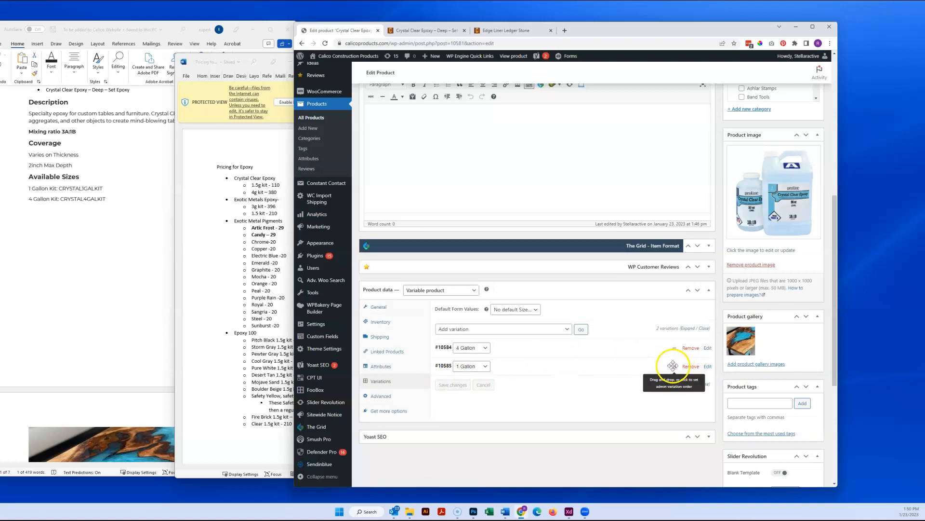
{"action": "left_click_drag", "start_coordinate": [675, 367], "coordinate": [674, 343]}
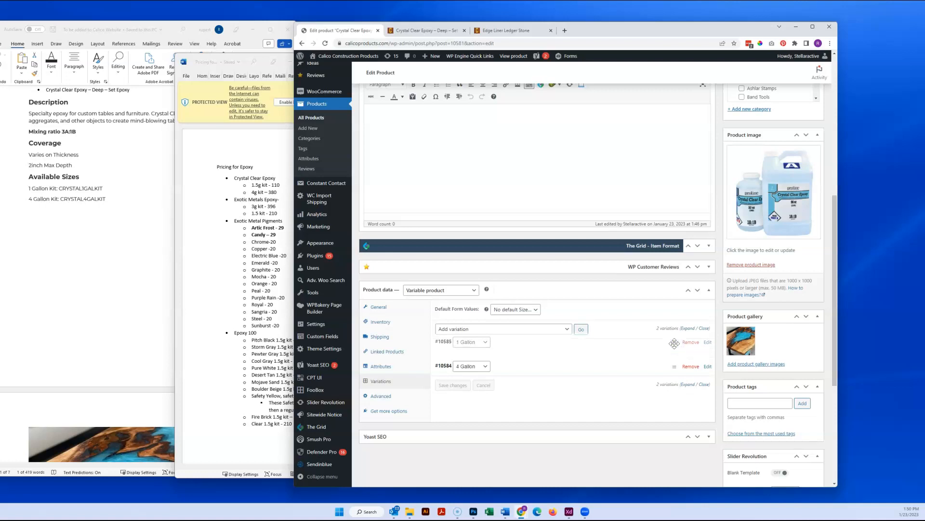
Save the product draft with the reordered variations.
{"action": "scroll", "coordinate": [698, 243], "scroll_direction": "up", "scroll_amount": 5}
{"action": "left_click", "coordinate": [742, 124]}
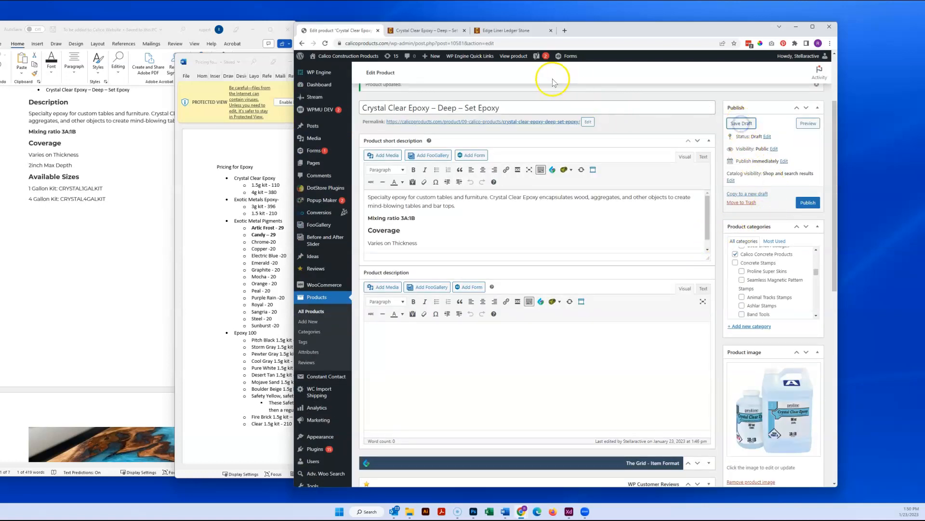
{"action": "left_click", "coordinate": [430, 32]}
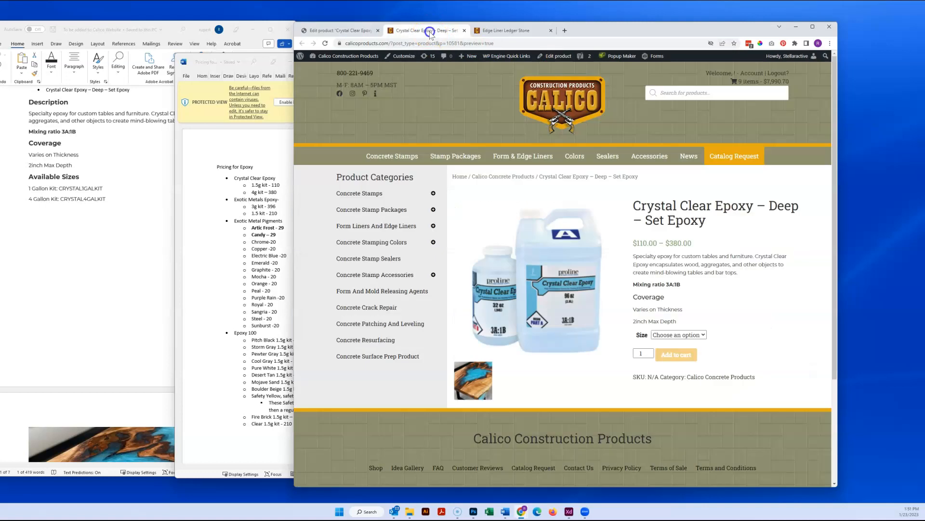
{"action": "left_click", "coordinate": [330, 32]}
{"action": "key", "text": "ctrl+s"}
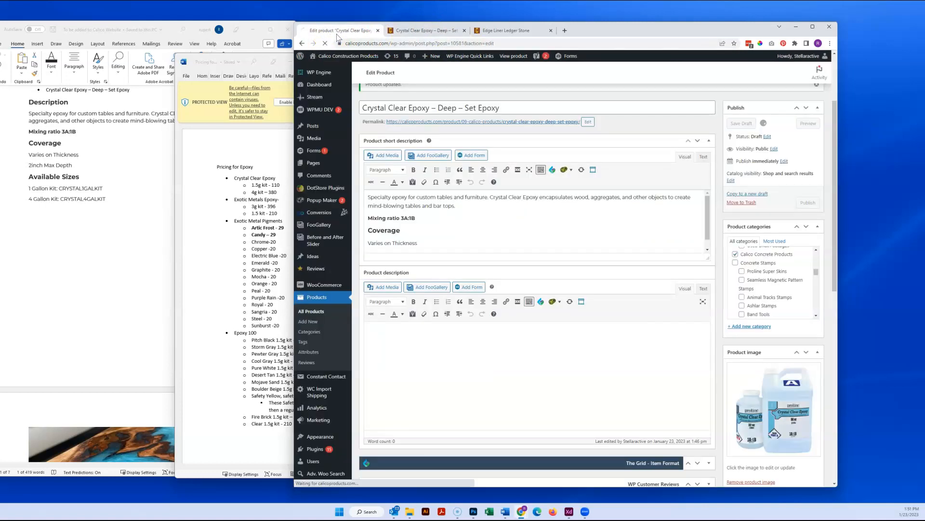
Reload the Crystal Clear Epoxy preview and check the order of its Size options.
{"action": "left_click", "coordinate": [425, 32]}
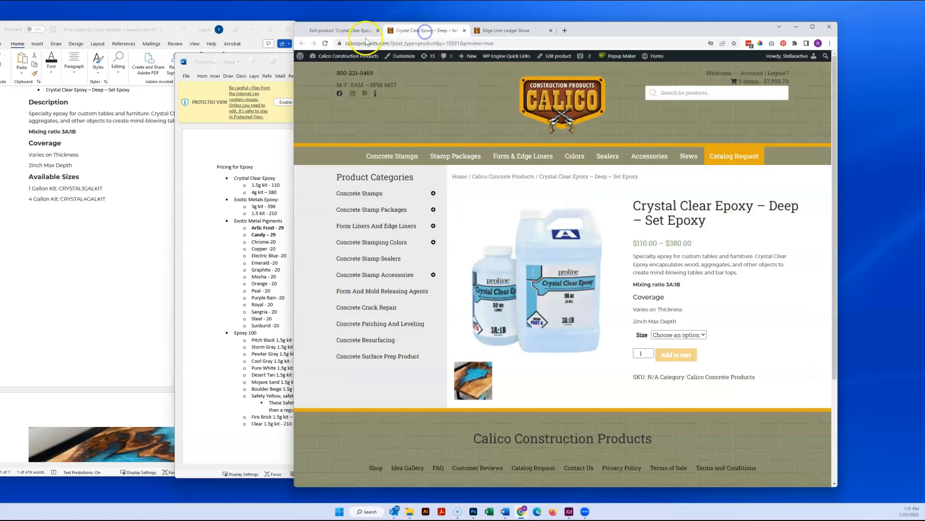
{"action": "left_click", "coordinate": [325, 44]}
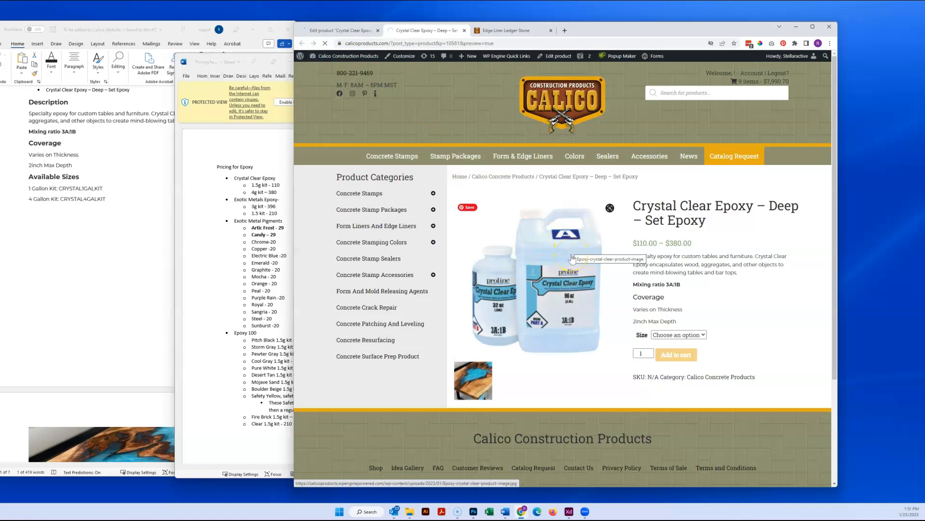
{"action": "left_click", "coordinate": [677, 335]}
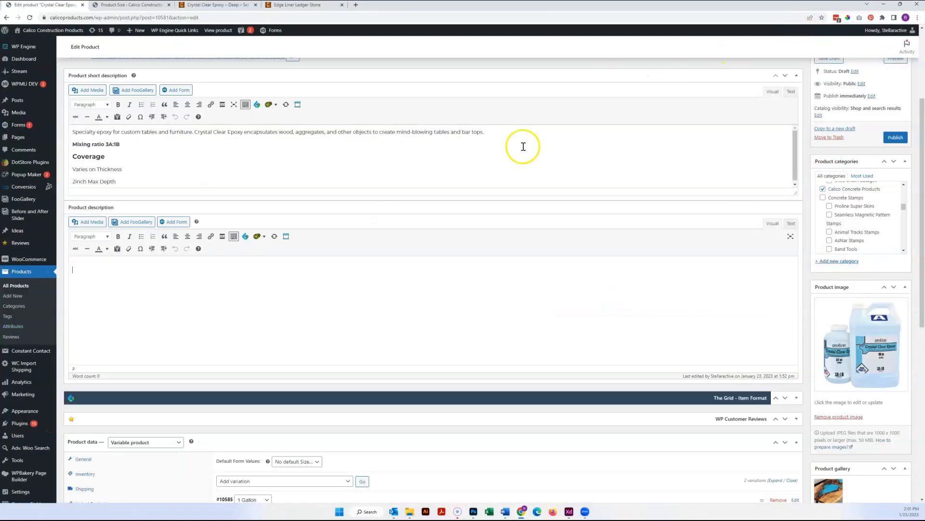
{"action": "left_click", "coordinate": [215, 5]}
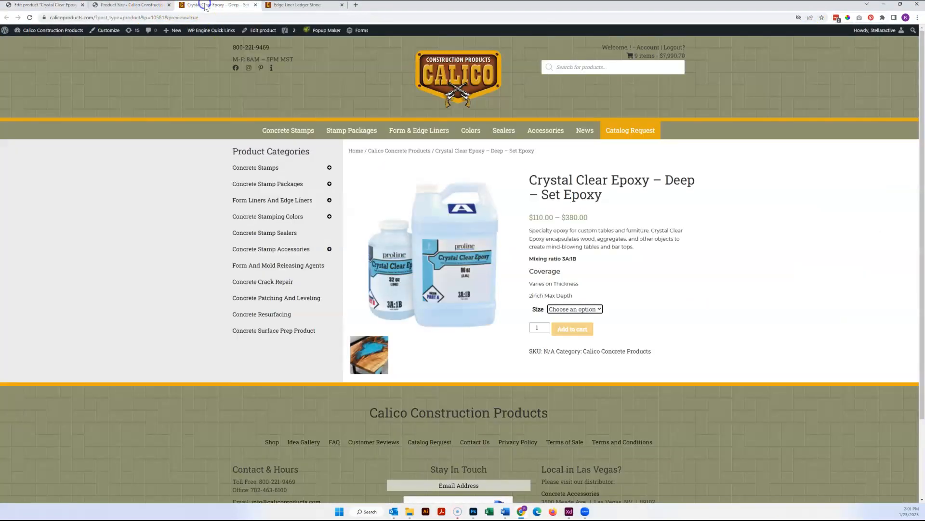
{"action": "left_click", "coordinate": [591, 314]}
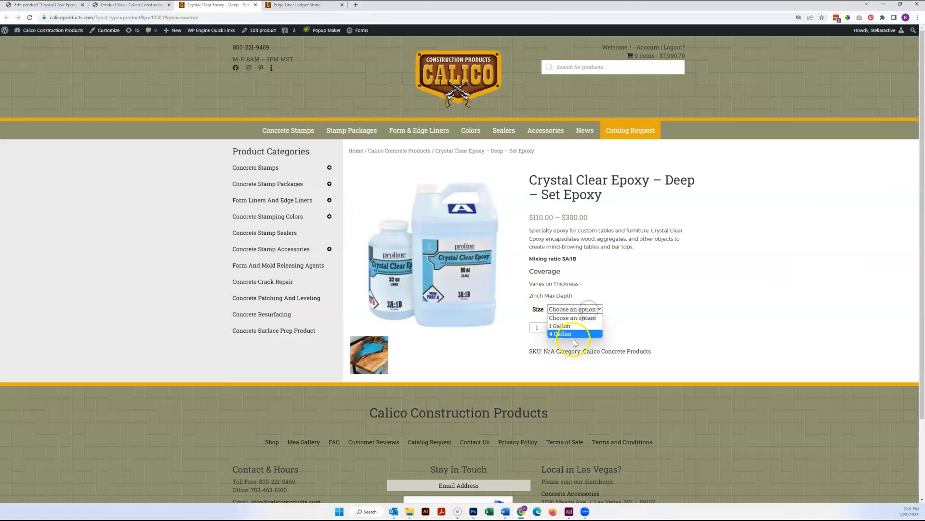
{"action": "left_click", "coordinate": [662, 295]}
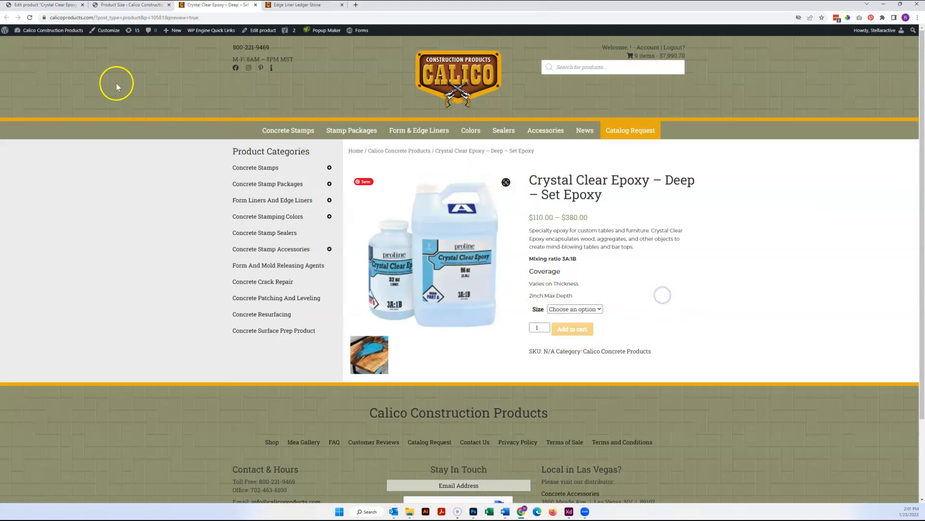
Review the Crystal Clear Epoxy variations and open the Size attribute's terms from the product attributes list.
{"action": "left_click", "coordinate": [52, 9]}
{"action": "scroll", "coordinate": [232, 265], "scroll_direction": "down", "scroll_amount": 4}
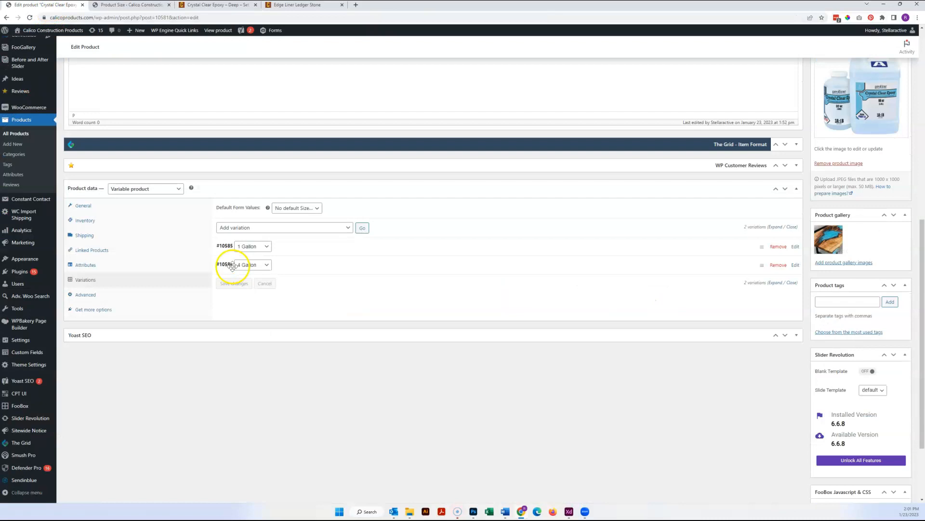
{"action": "left_click", "coordinate": [131, 8]}
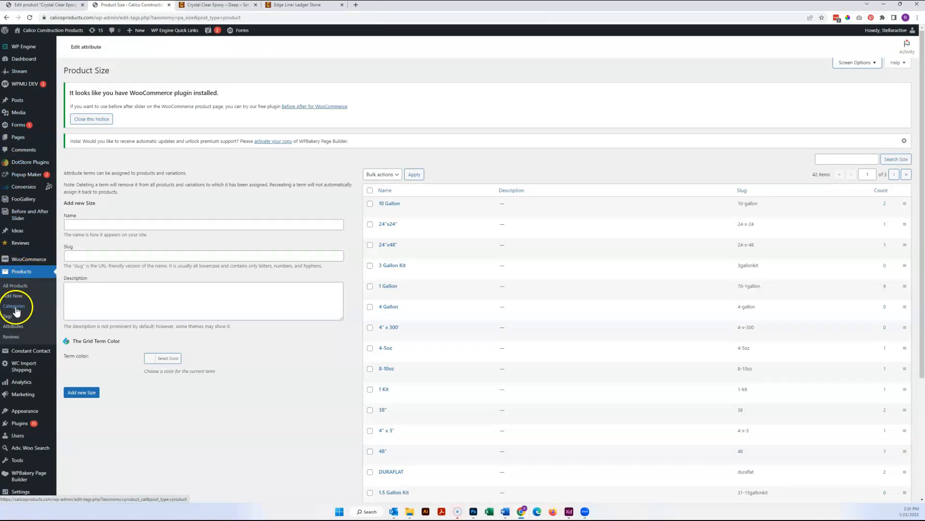
{"action": "left_click", "coordinate": [14, 326]}
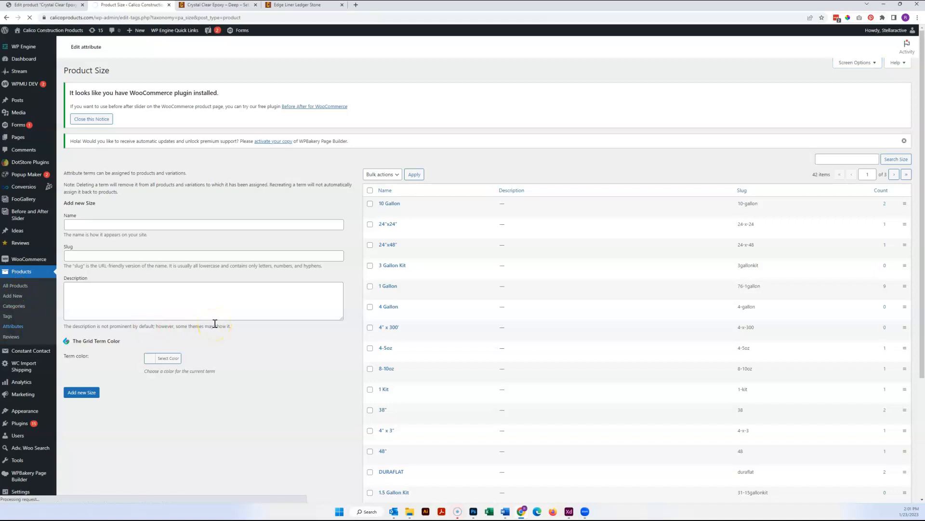
{"action": "scroll", "coordinate": [413, 265], "scroll_direction": "down", "scroll_amount": 5}
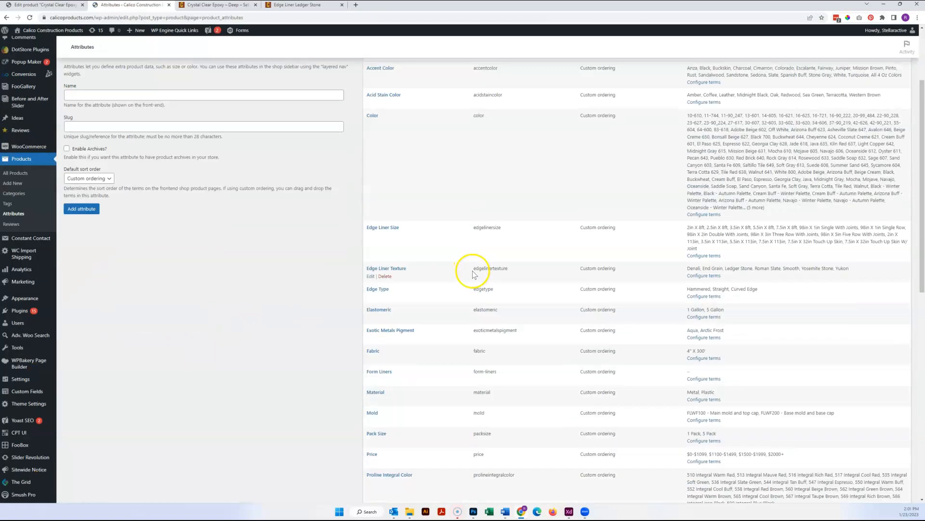
{"action": "scroll", "coordinate": [463, 276], "scroll_direction": "down", "scroll_amount": 3}
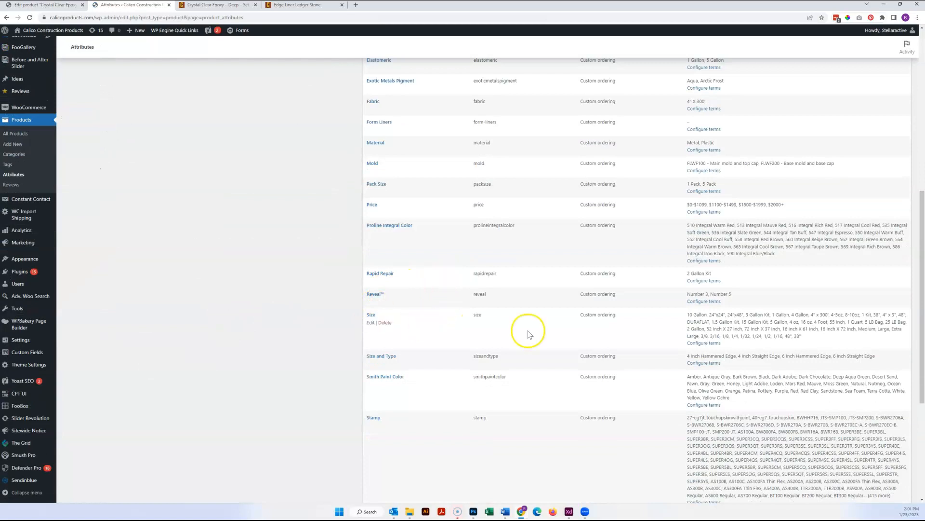
{"action": "left_click", "coordinate": [704, 344]}
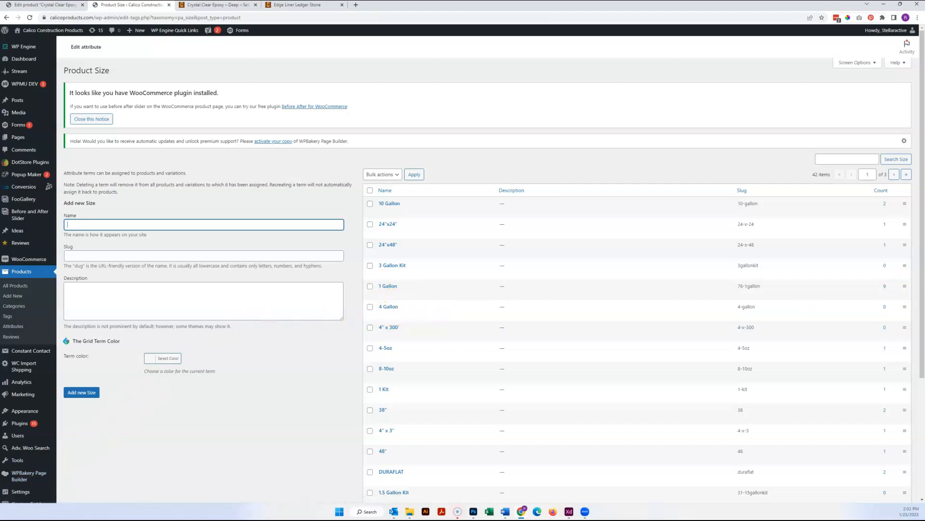
View the LEDGER STONE Edge Liner page as a description example and close the Product Size terms page.
{"action": "key", "text": "ctrl+Tab"}
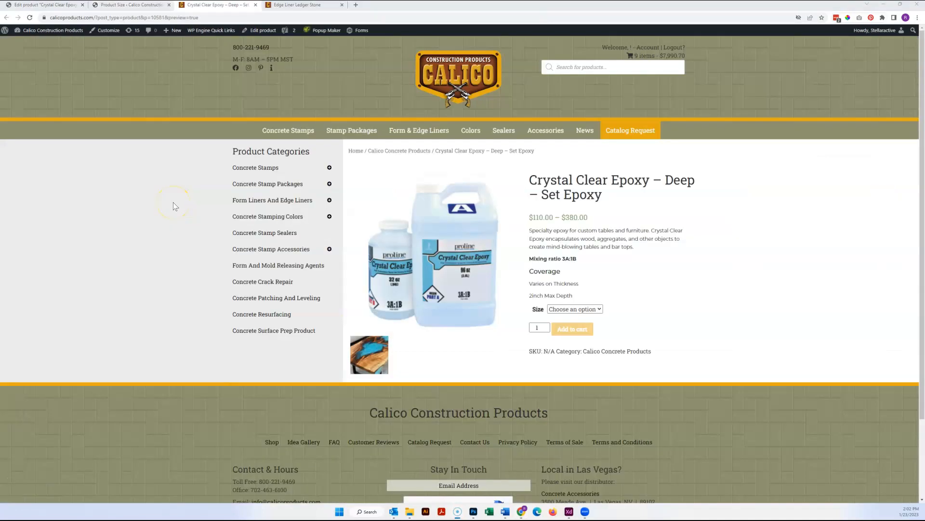
{"action": "left_click", "coordinate": [296, 6]}
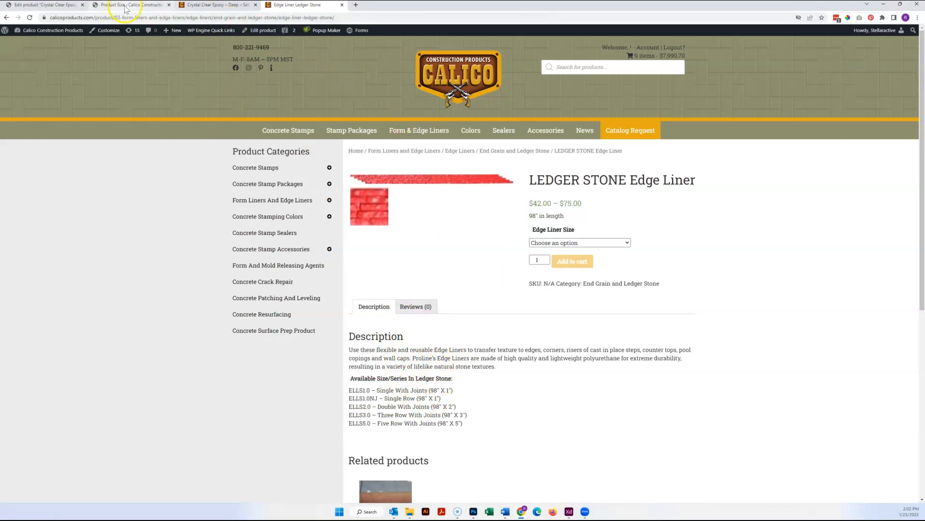
{"action": "left_click", "coordinate": [169, 5]}
Enter "Sample long description here" as the Crystal Clear Epoxy product description and save the draft.
{"action": "left_click", "coordinate": [47, 6]}
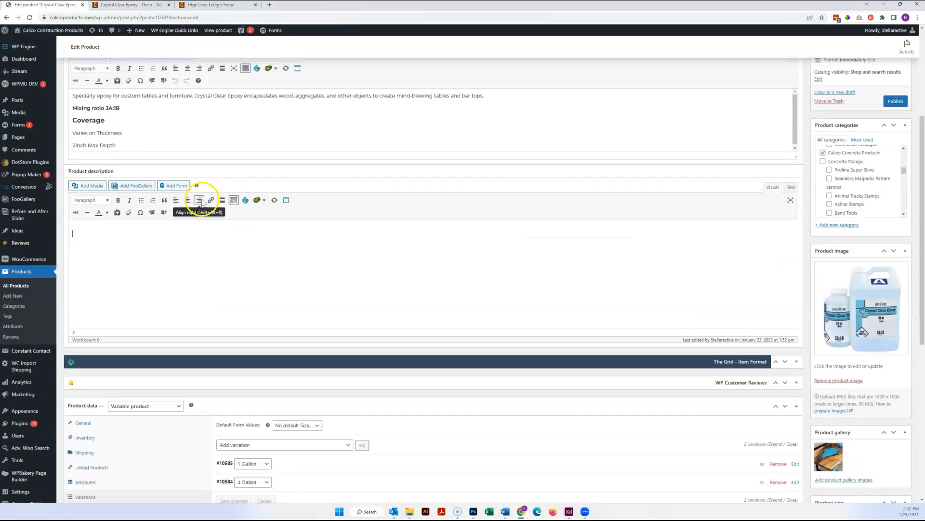
{"action": "scroll", "coordinate": [123, 289], "scroll_direction": "up", "scroll_amount": 1}
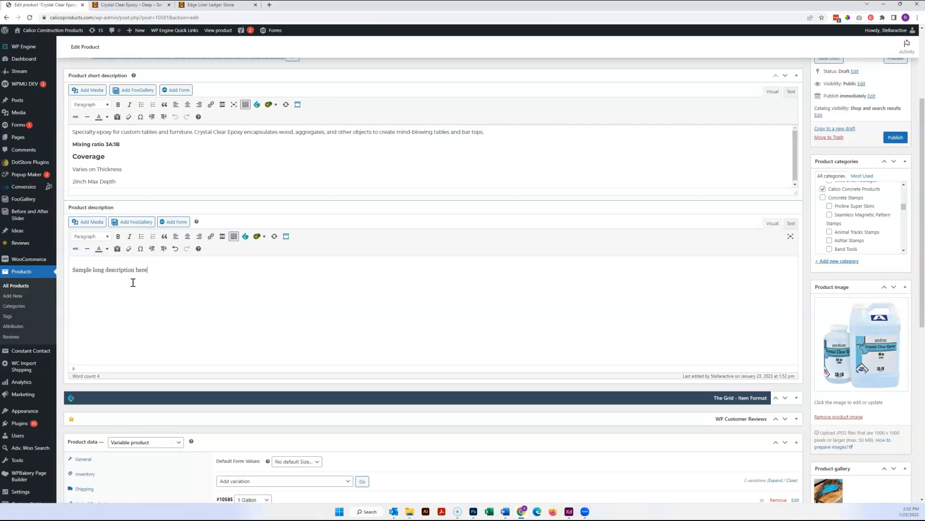
{"action": "scroll", "coordinate": [805, 169], "scroll_direction": "up", "scroll_amount": 3}
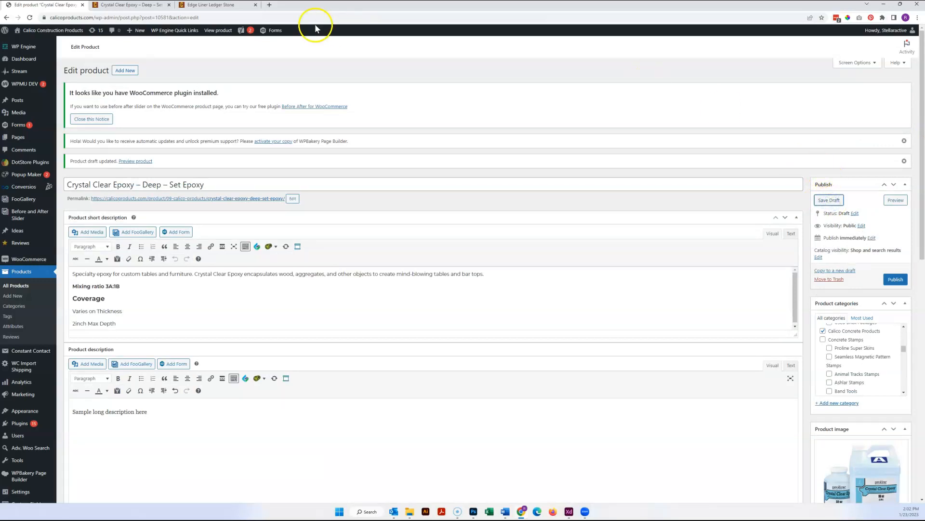
Reload the Crystal Clear Epoxy preview to check its description and compare it with the LEDGER STONE Edge Liner page's Description and Reviews sections.
{"action": "left_click", "coordinate": [126, 6]}
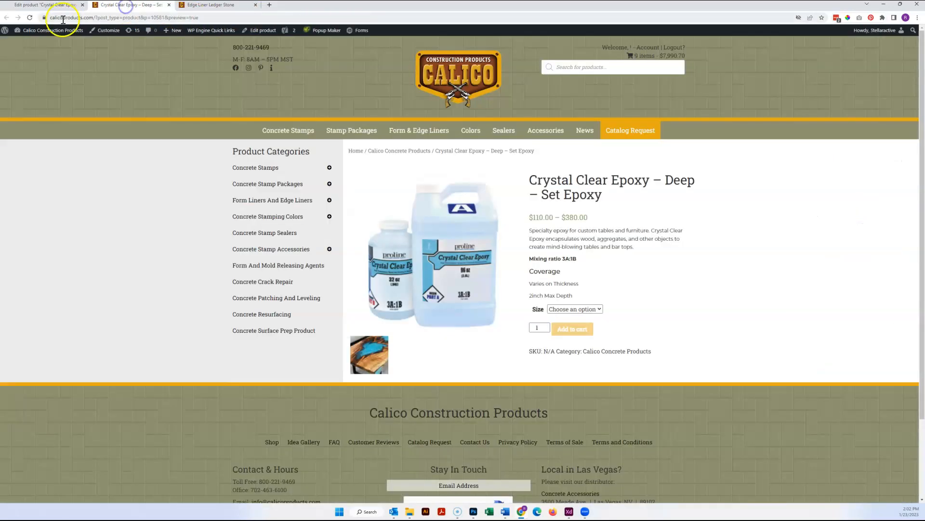
{"action": "left_click", "coordinate": [30, 19]}
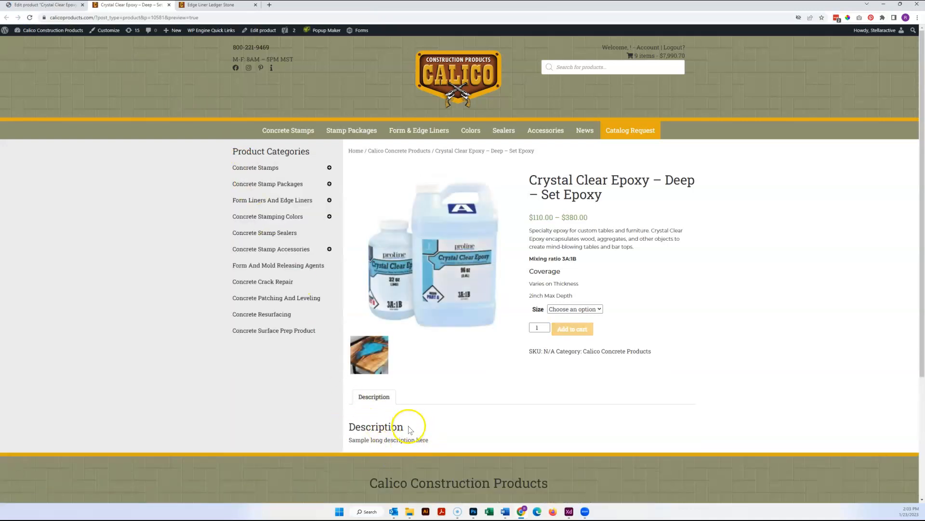
{"action": "left_click", "coordinate": [46, 6]}
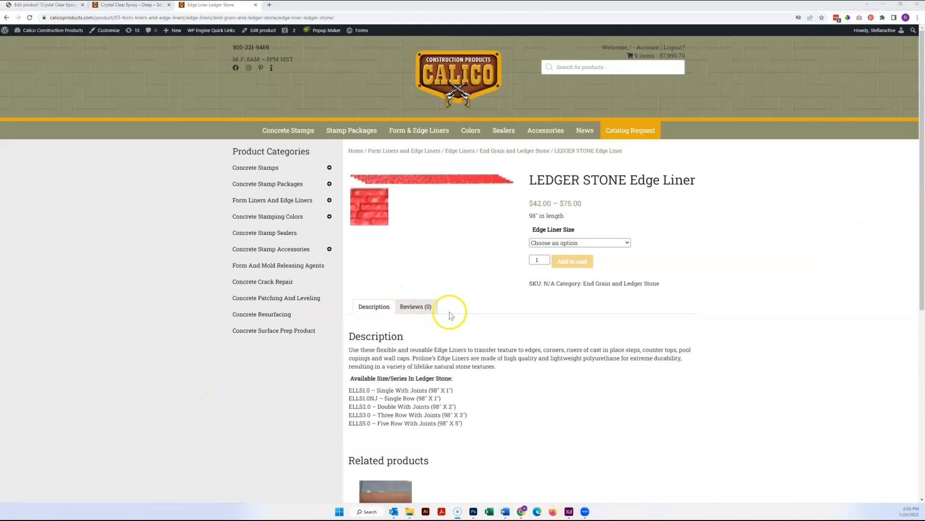
Enable reviews in the advanced product data of Crystal Clear Epoxy and save the draft.
{"action": "left_click", "coordinate": [53, 5]}
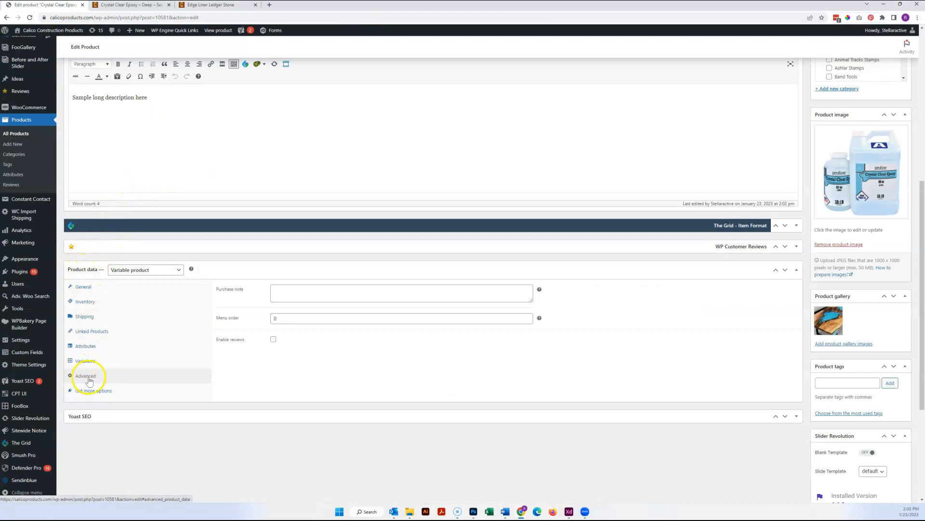
{"action": "left_click", "coordinate": [273, 338]}
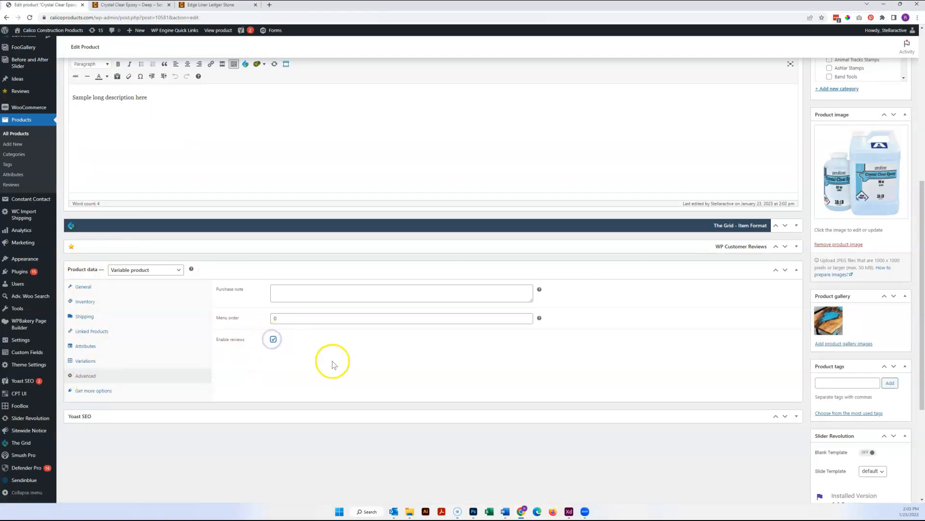
{"action": "scroll", "coordinate": [771, 193], "scroll_direction": "up", "scroll_amount": 3}
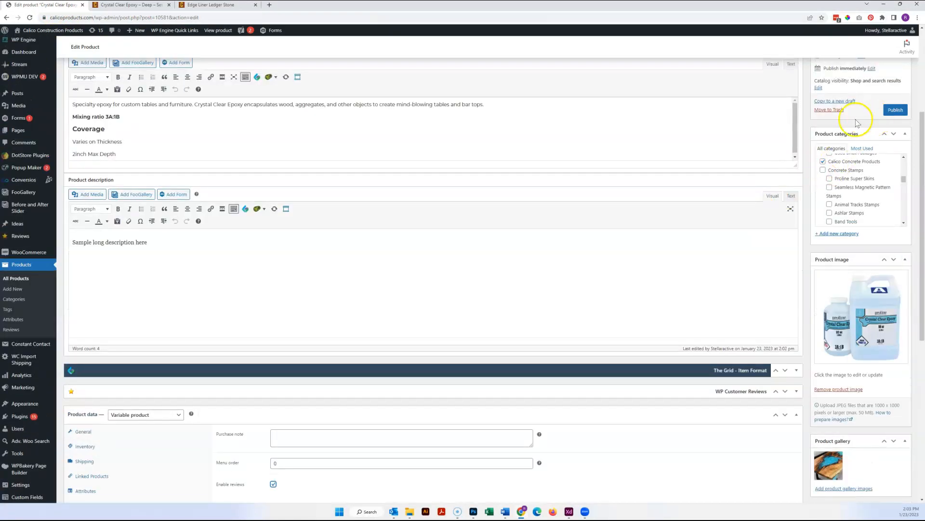
{"action": "scroll", "coordinate": [838, 116], "scroll_direction": "up", "scroll_amount": 2}
{"action": "left_click", "coordinate": [829, 139]}
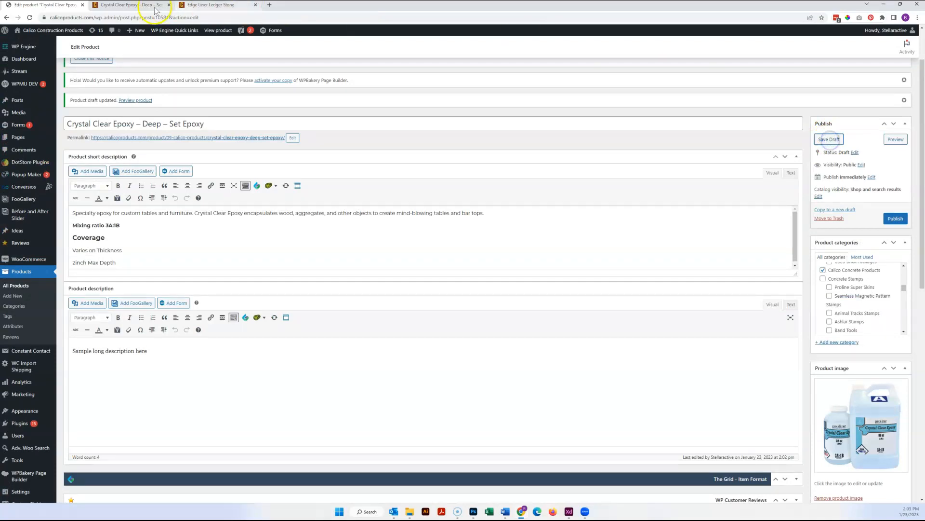
Reload the Crystal Clear Epoxy preview to check for a reviews section and return to the product editor.
{"action": "left_click", "coordinate": [105, 6]}
{"action": "left_click", "coordinate": [29, 17]}
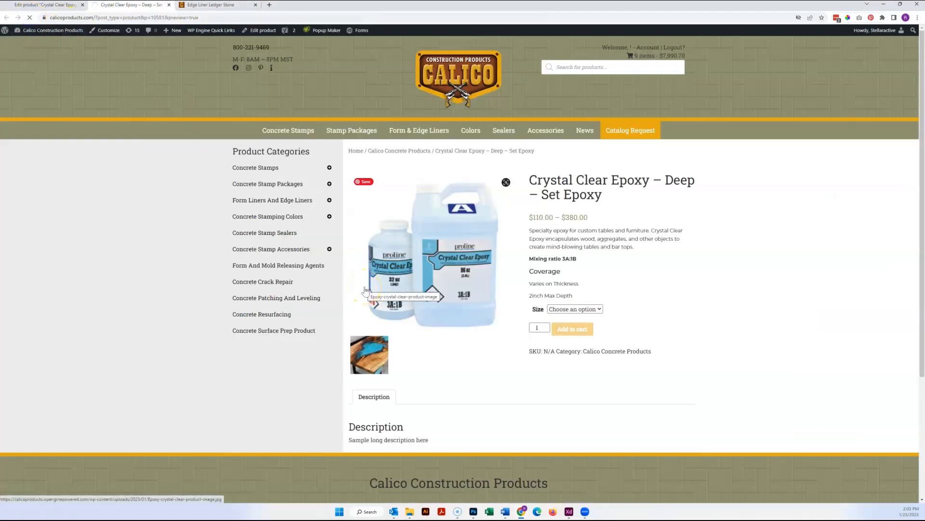
{"action": "left_click", "coordinate": [177, 54]}
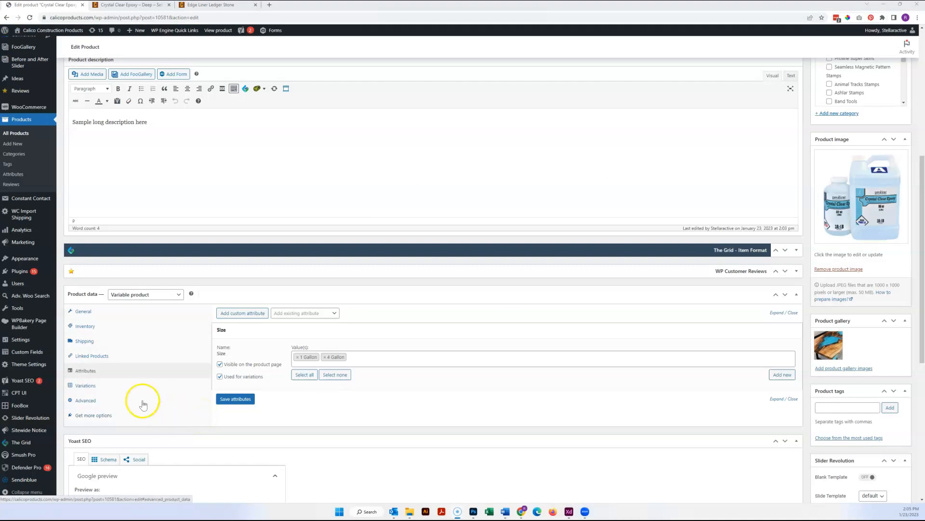
Add the existing Accent Color attribute to the product with all its terms, enable it for variations and save the attributes.
{"action": "left_click", "coordinate": [121, 385]}
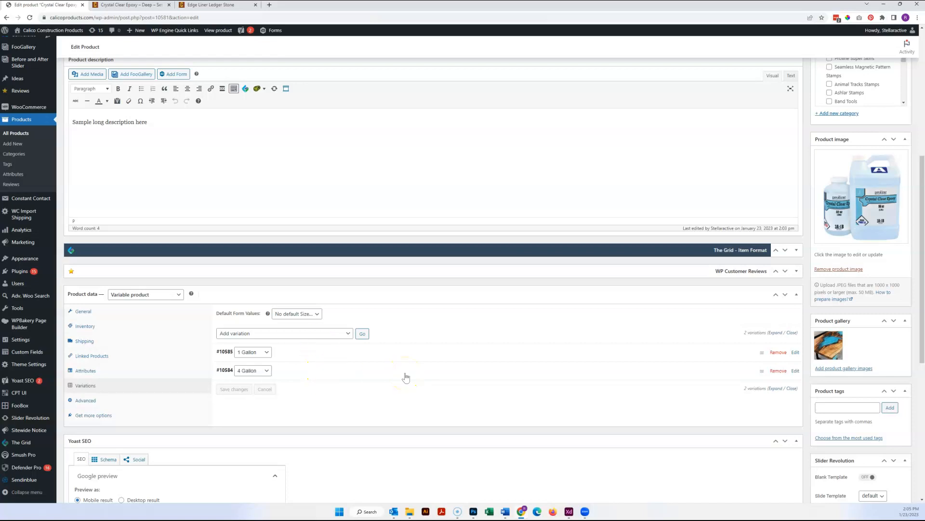
{"action": "left_click", "coordinate": [112, 371]}
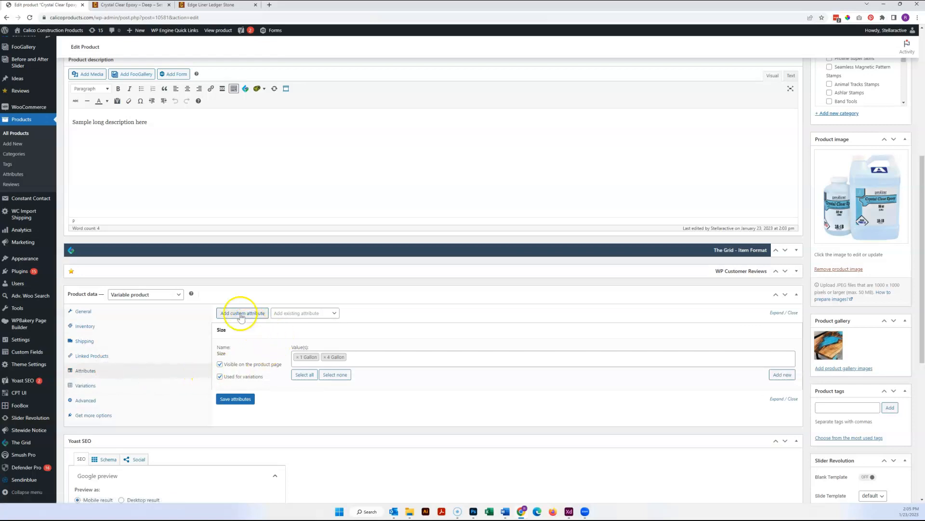
{"action": "left_click", "coordinate": [331, 313]}
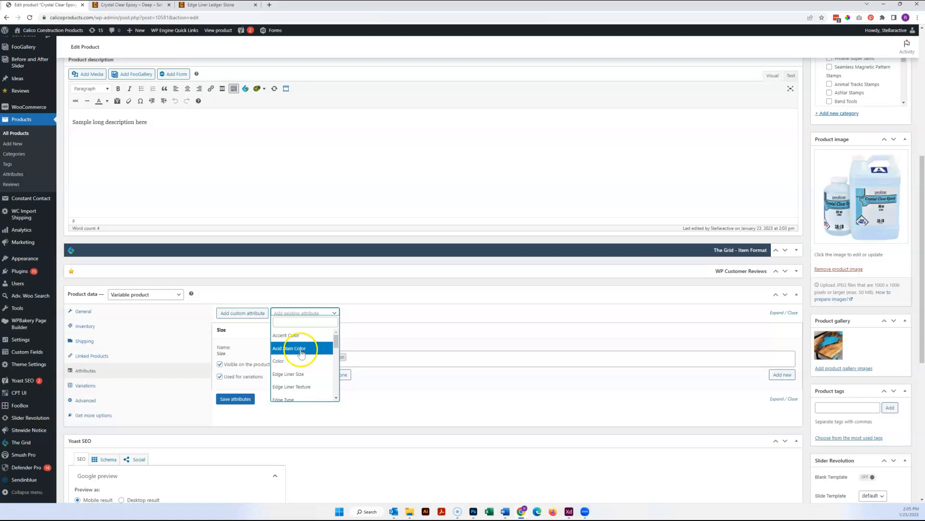
{"action": "left_click", "coordinate": [298, 335]}
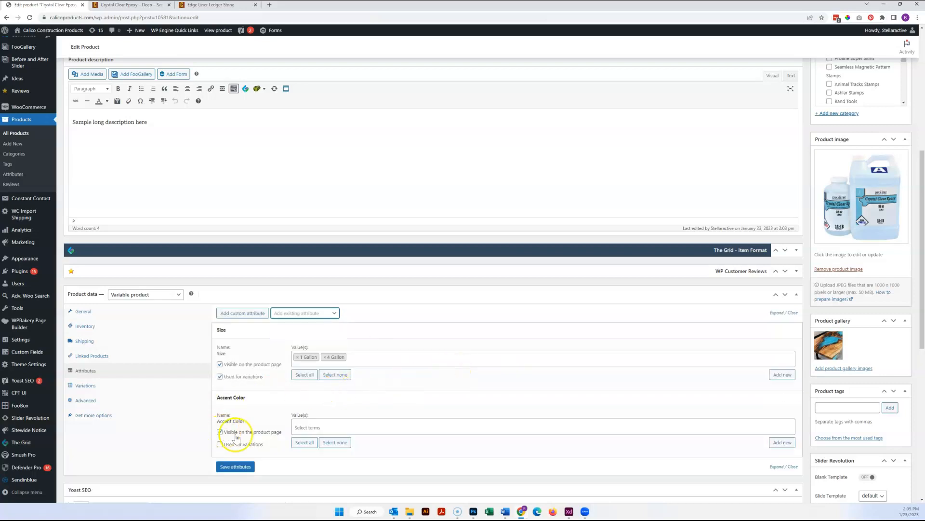
{"action": "left_click", "coordinate": [321, 427]}
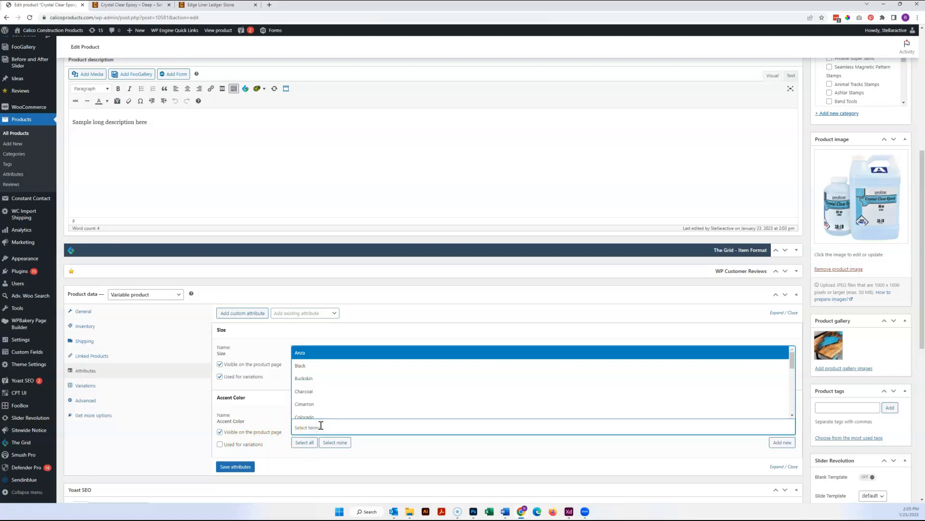
{"action": "left_click", "coordinate": [304, 442]}
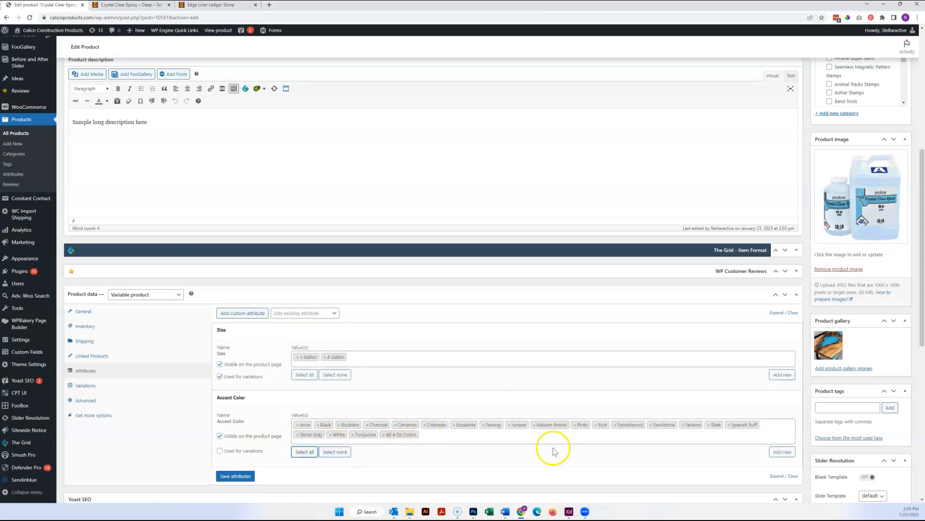
{"action": "left_click", "coordinate": [239, 452]}
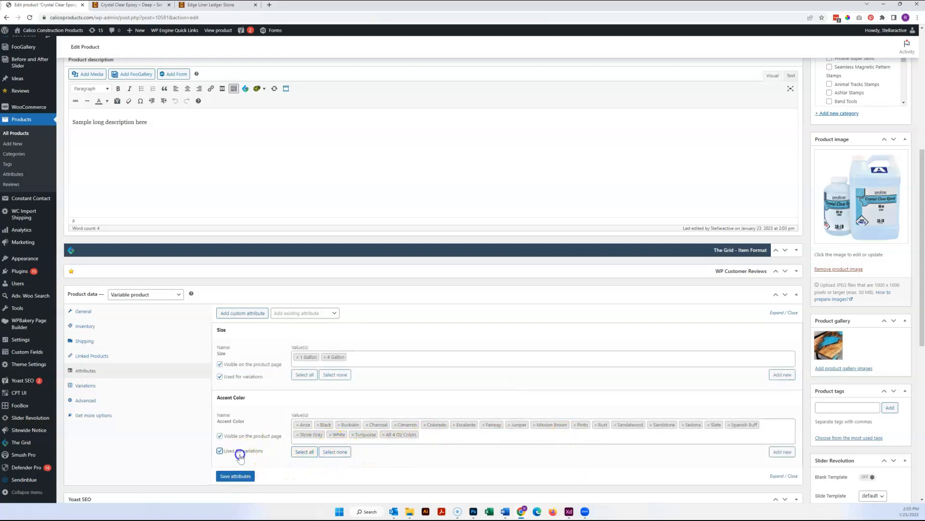
{"action": "left_click", "coordinate": [236, 477]}
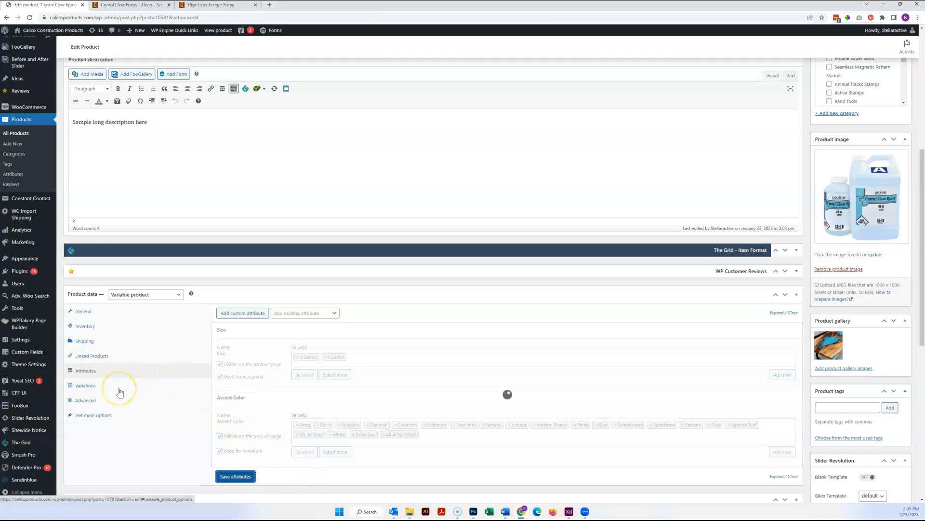
Add one new variation to the product's Size and Accent Color variations.
{"action": "left_click", "coordinate": [119, 387]}
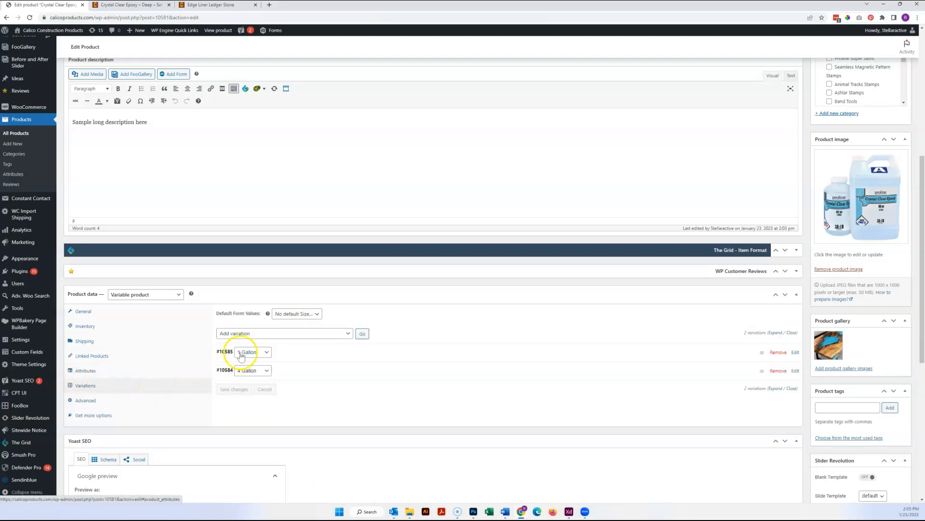
{"action": "left_click", "coordinate": [259, 334]}
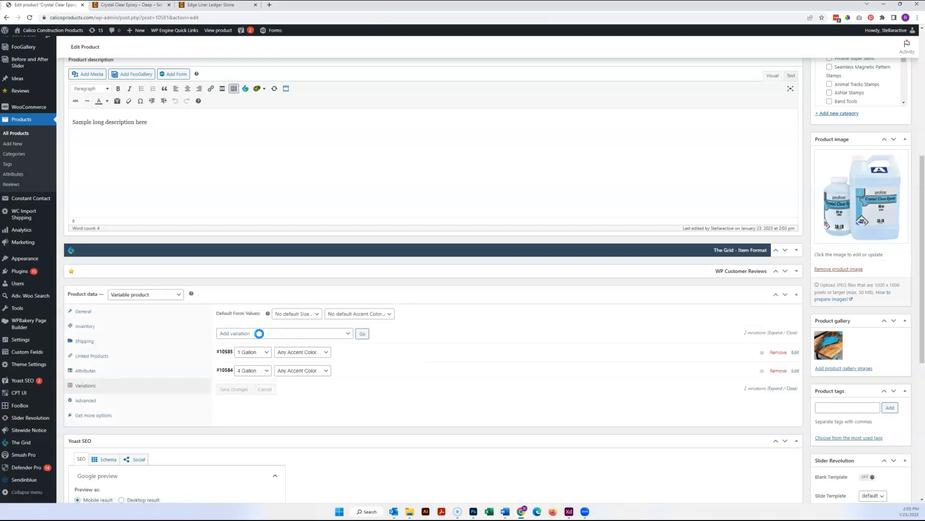
{"action": "left_click", "coordinate": [347, 334]}
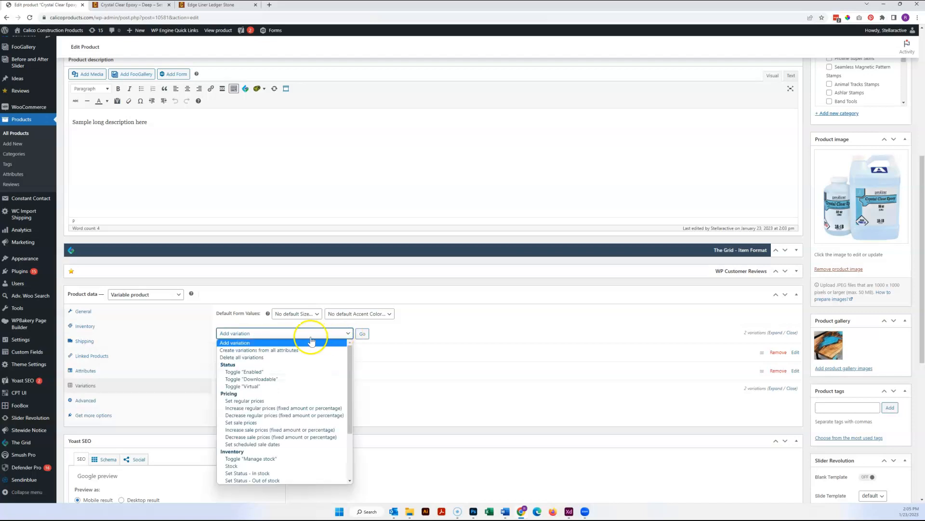
{"action": "left_click", "coordinate": [307, 336]}
{"action": "left_click", "coordinate": [363, 333]}
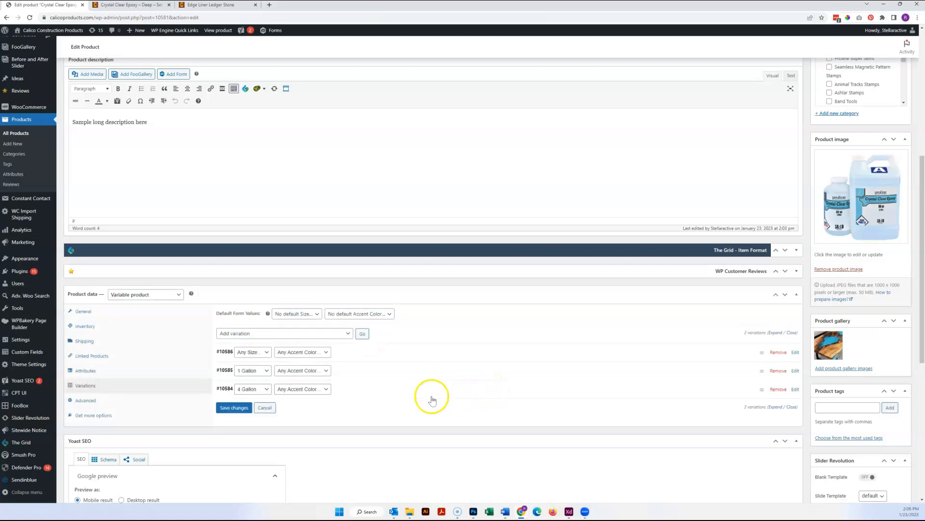
Set the 4 Gallon variation's size to Any Size and expand its details to review SKU, price and shipping fields.
{"action": "left_click", "coordinate": [261, 388]}
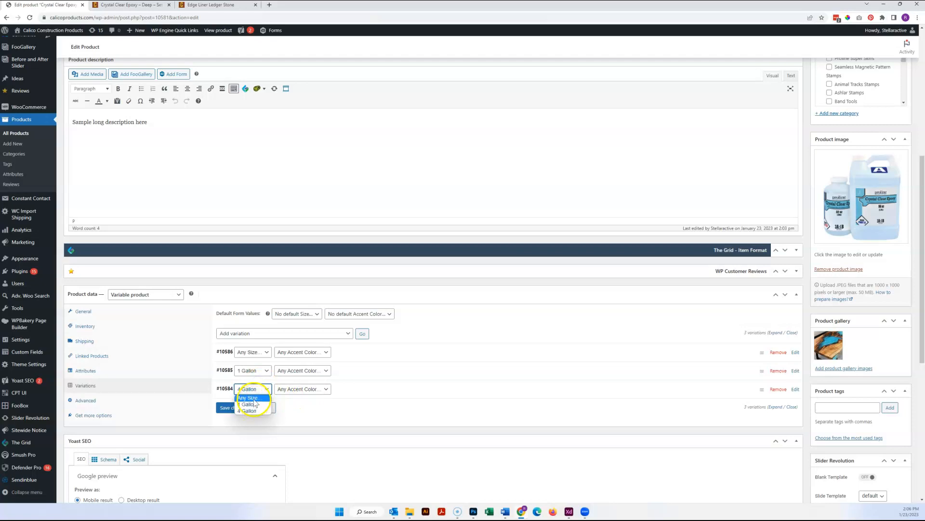
{"action": "left_click", "coordinate": [248, 398]}
{"action": "left_click", "coordinate": [362, 389]}
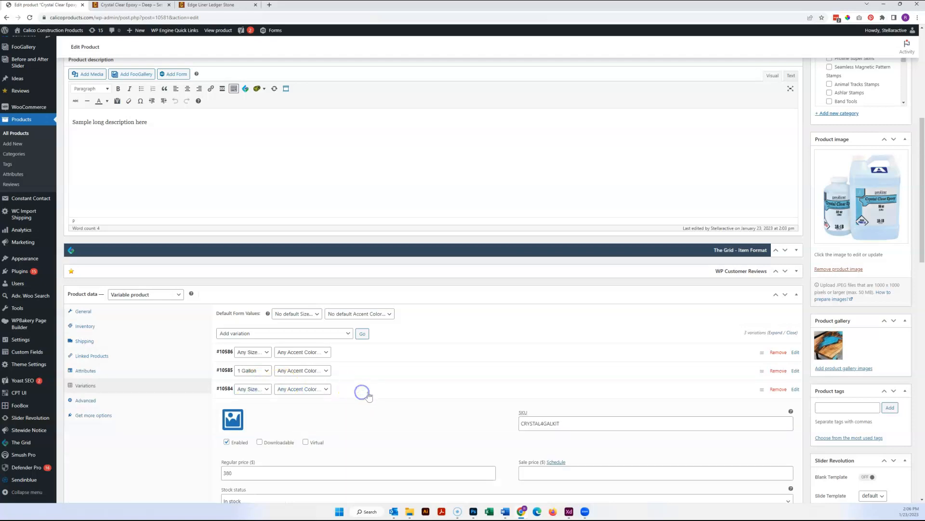
{"action": "scroll", "coordinate": [361, 420], "scroll_direction": "down", "scroll_amount": 3}
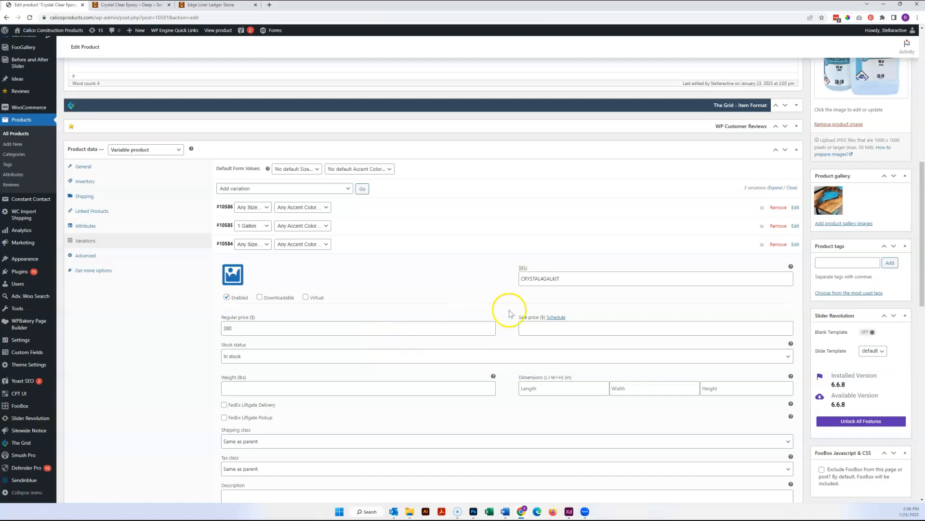
Delete the variation with SKU CRYSTAL4GALKIT from the product and confirm its removal.
{"action": "left_click_drag", "start_coordinate": [572, 278], "coordinate": [528, 271]}
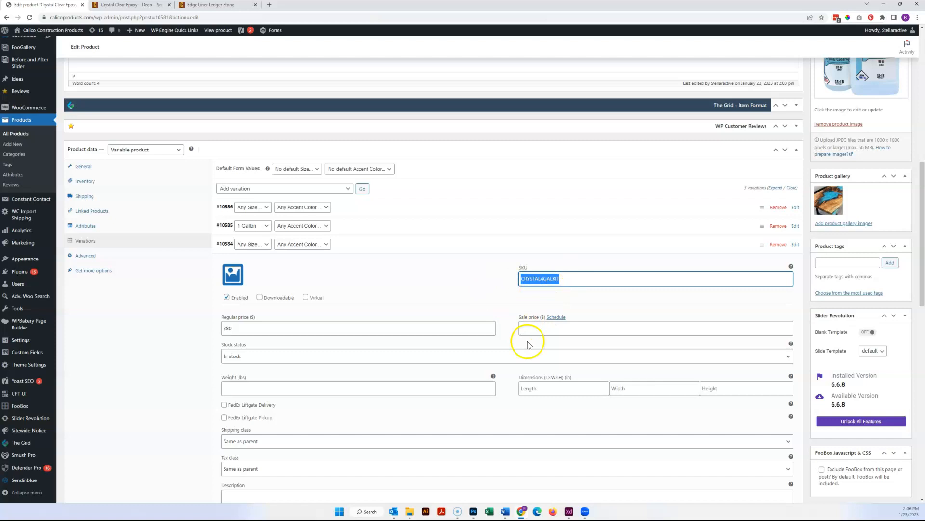
{"action": "left_click", "coordinate": [778, 245]}
{"action": "left_click", "coordinate": [496, 58]}
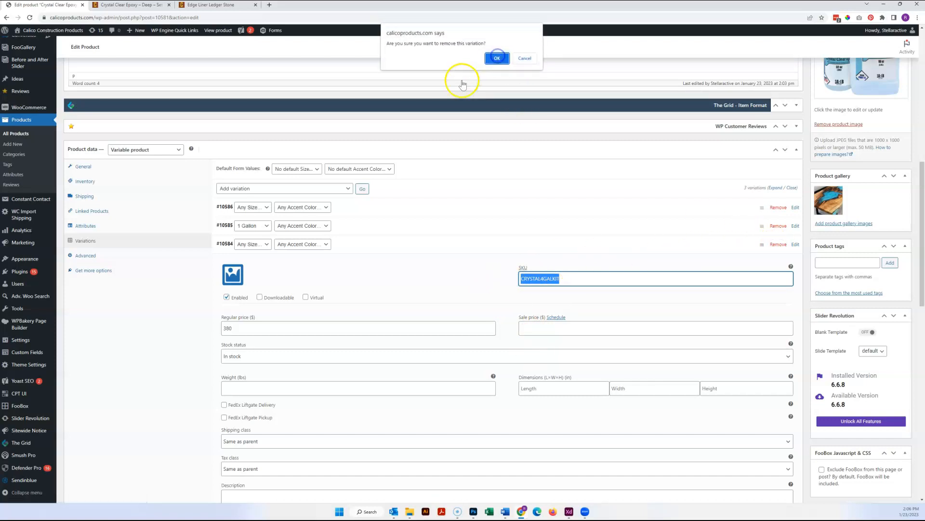
{"action": "left_click", "coordinate": [494, 58]}
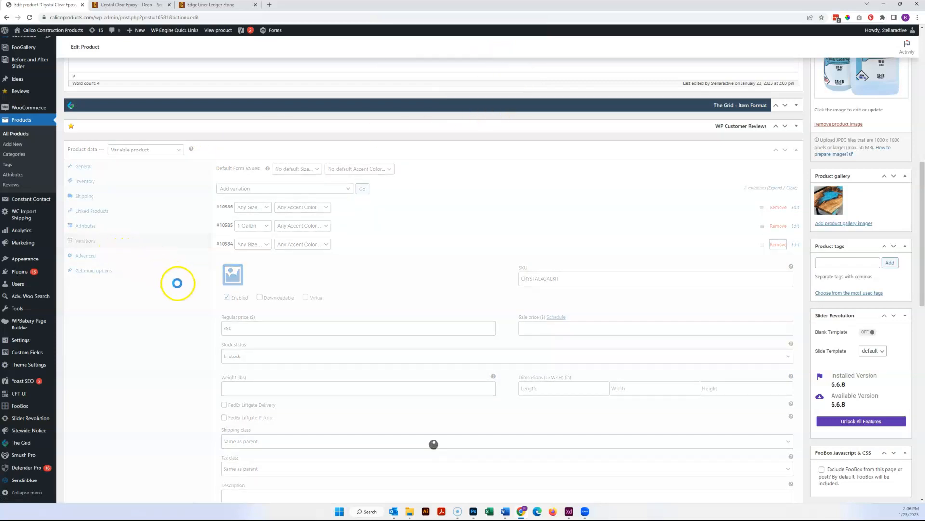
Remove the Accent Color attribute from the product and save the attributes with only Size left.
{"action": "left_click", "coordinate": [116, 227]}
{"action": "left_click", "coordinate": [286, 202]}
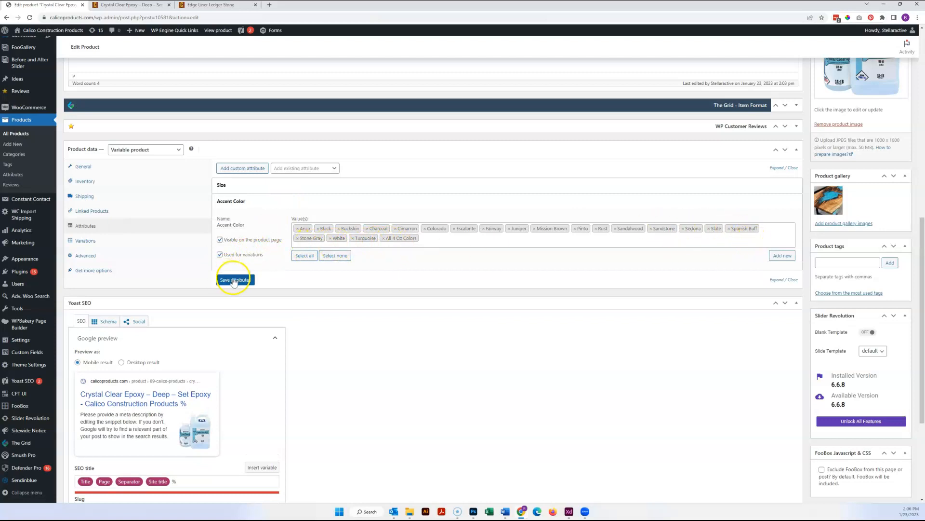
{"action": "left_click", "coordinate": [243, 208]}
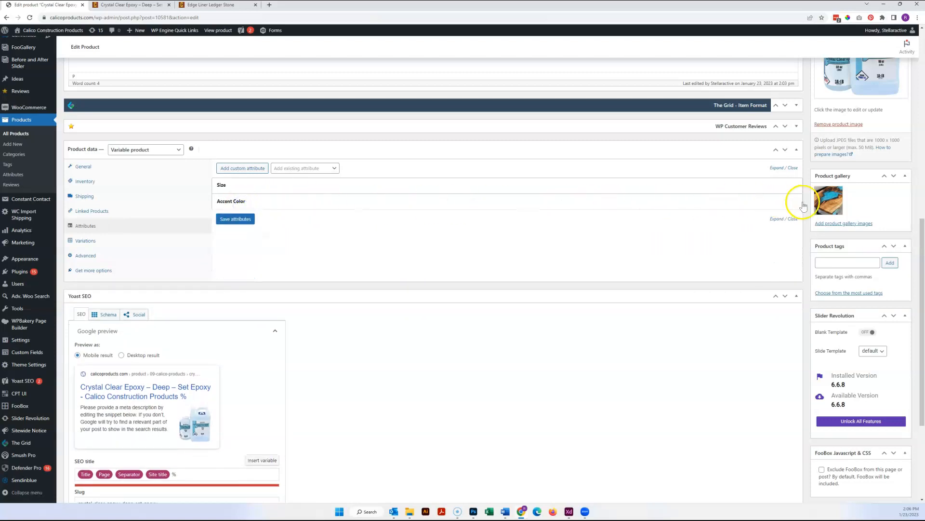
{"action": "left_click", "coordinate": [793, 203]}
{"action": "left_click", "coordinate": [497, 53]}
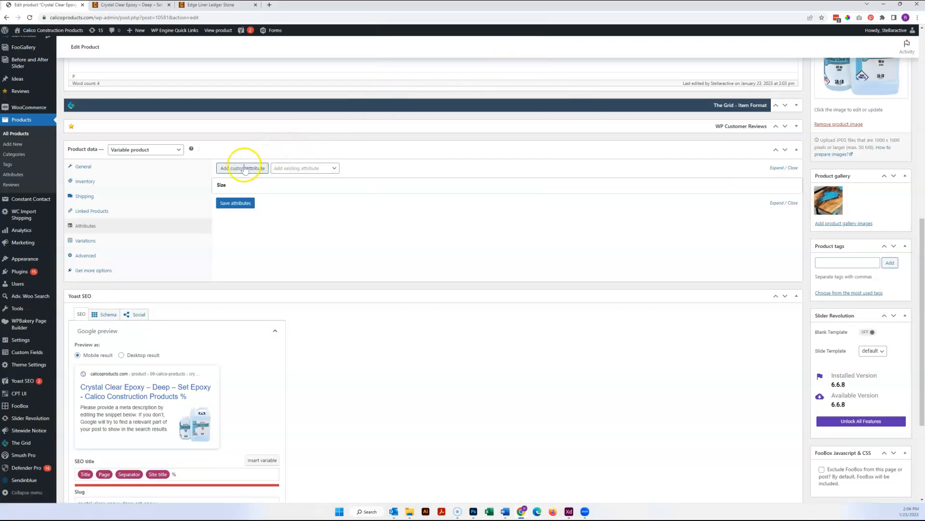
{"action": "left_click", "coordinate": [236, 203]}
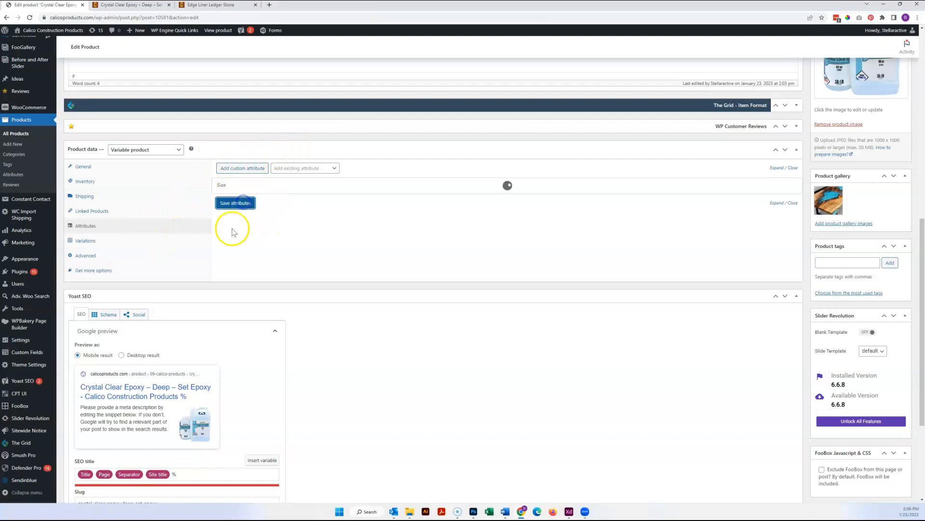
Reopen the product's variations and set the size of variation #10586 to 4 Gallon.
{"action": "left_click", "coordinate": [116, 244]}
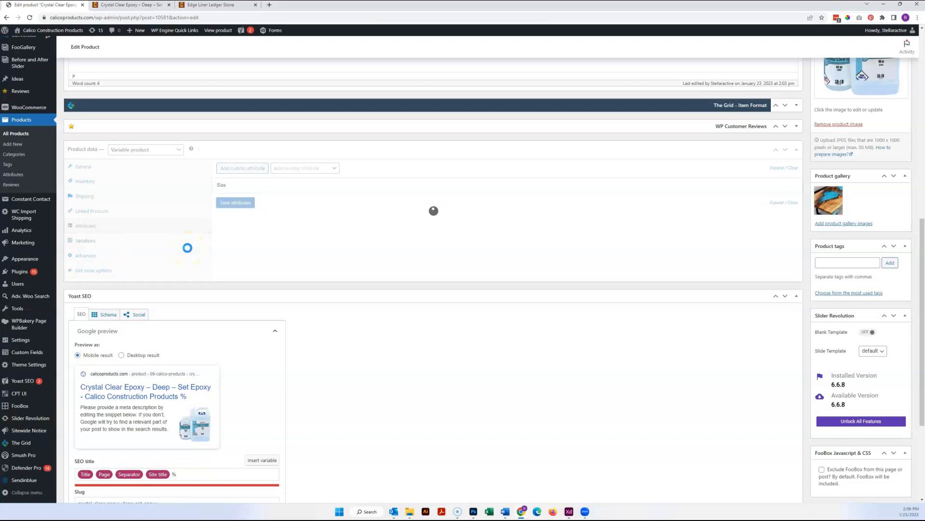
{"action": "left_click", "coordinate": [116, 239]}
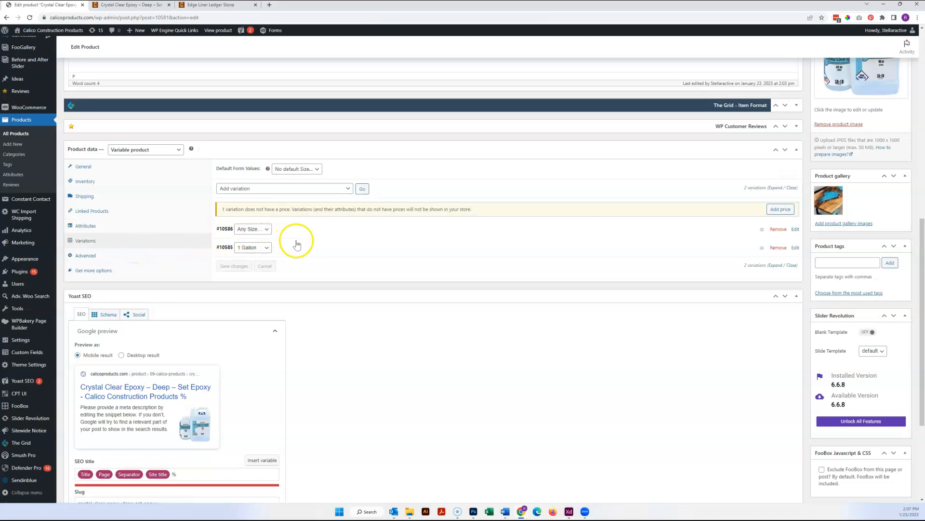
{"action": "left_click", "coordinate": [268, 229]}
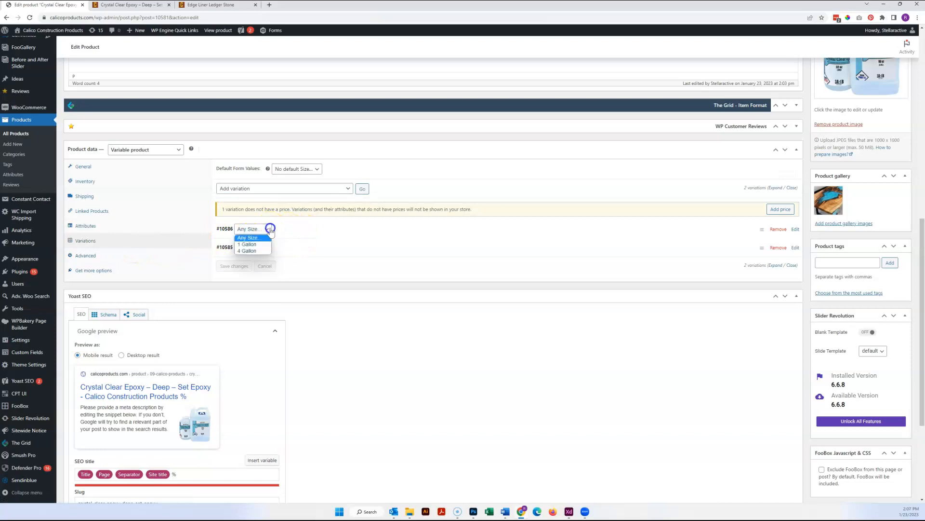
{"action": "left_click", "coordinate": [249, 250]}
{"action": "left_click", "coordinate": [337, 235]}
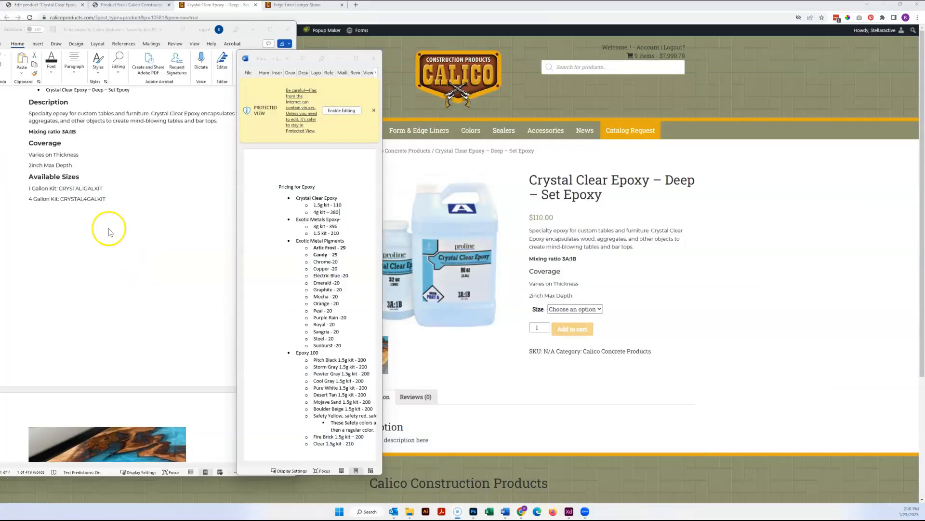
Compare the 1 Gallon Kit size in the Word product document with the Crystal Clear Epoxy 1.5g kit line in the pricing document.
{"action": "left_click", "coordinate": [108, 188]}
{"action": "left_click_drag", "start_coordinate": [108, 188], "coordinate": [26, 188]}
{"action": "left_click", "coordinate": [349, 204]}
{"action": "left_click_drag", "start_coordinate": [349, 205], "coordinate": [313, 205]}
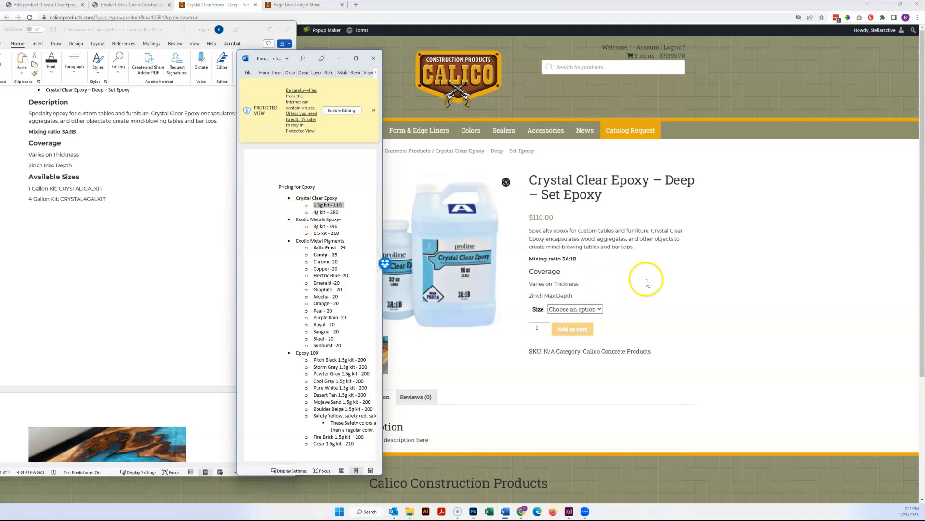
Return to the Crystal Clear Epoxy preview in the browser and check the choices offered under Size.
{"action": "left_click", "coordinate": [646, 278]}
{"action": "left_click", "coordinate": [593, 309]}
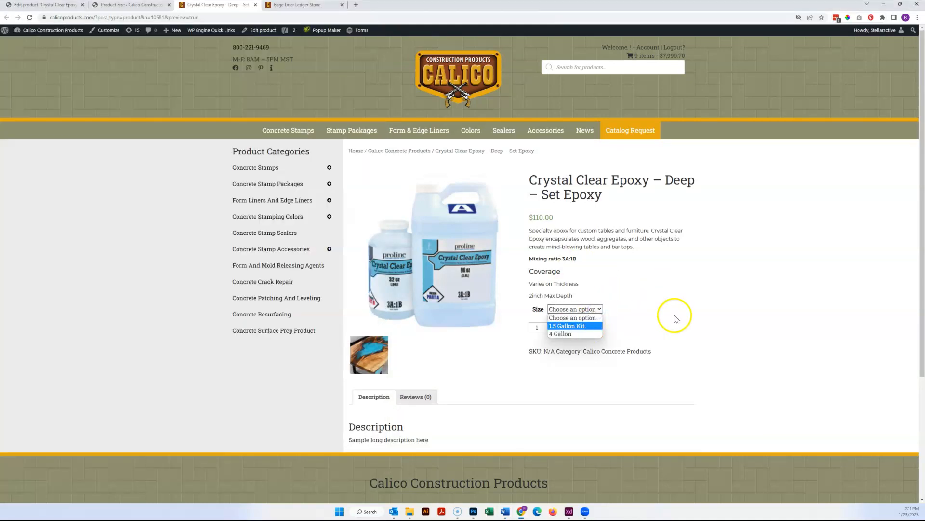
{"action": "left_click", "coordinate": [676, 316]}
{"action": "left_click", "coordinate": [589, 310]}
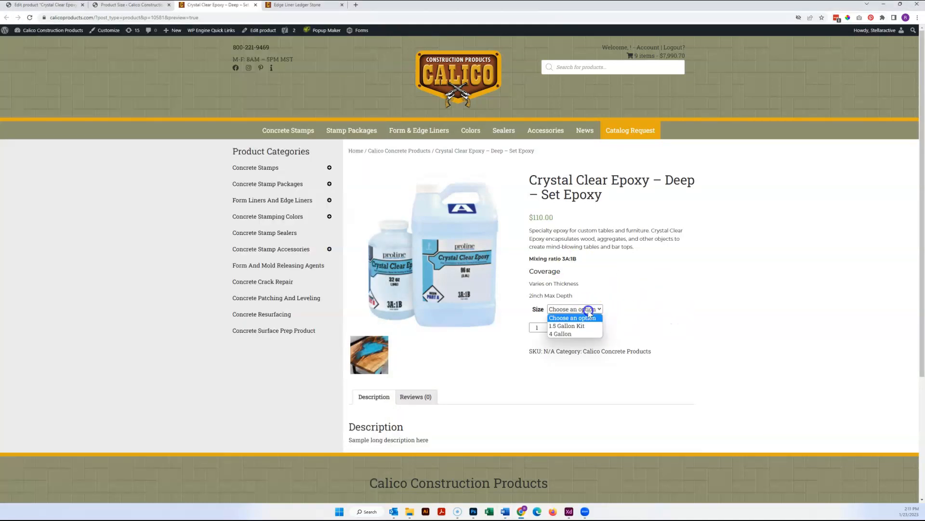
{"action": "left_click", "coordinate": [686, 327]}
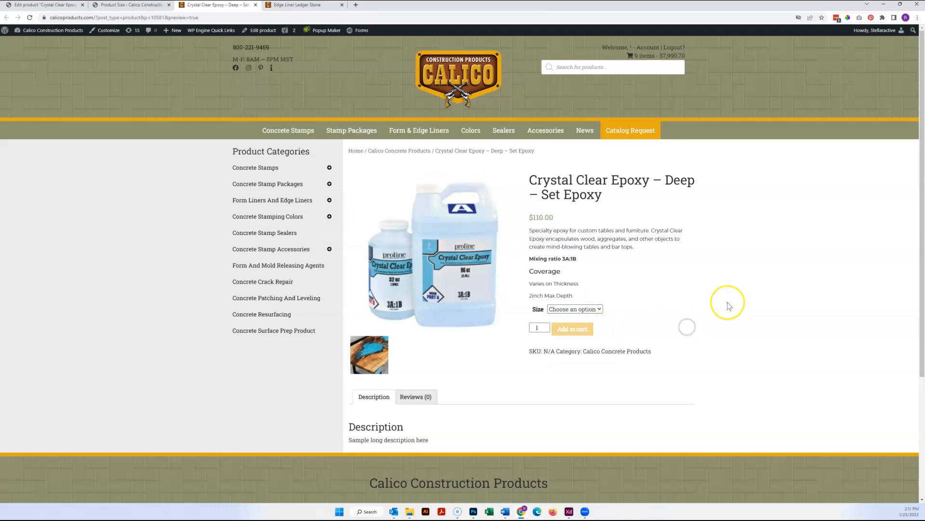